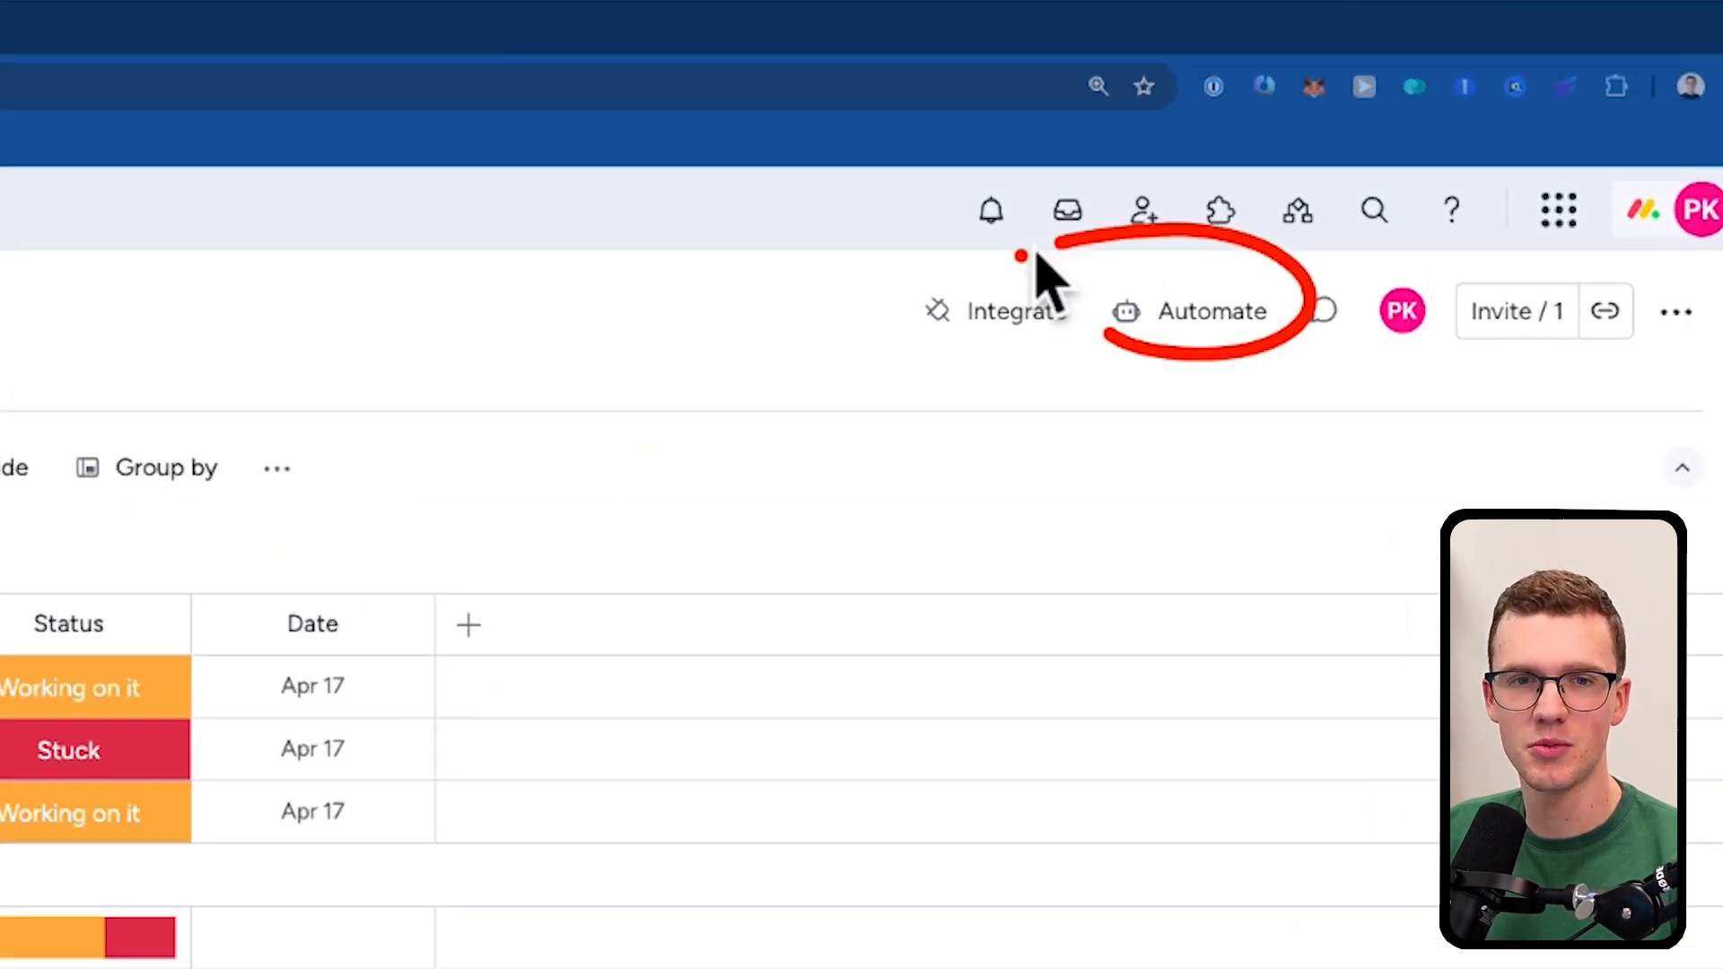
From the Automation center, choose Slack's 'When a column changes, notify in channel' template.
left_click(1199, 318)
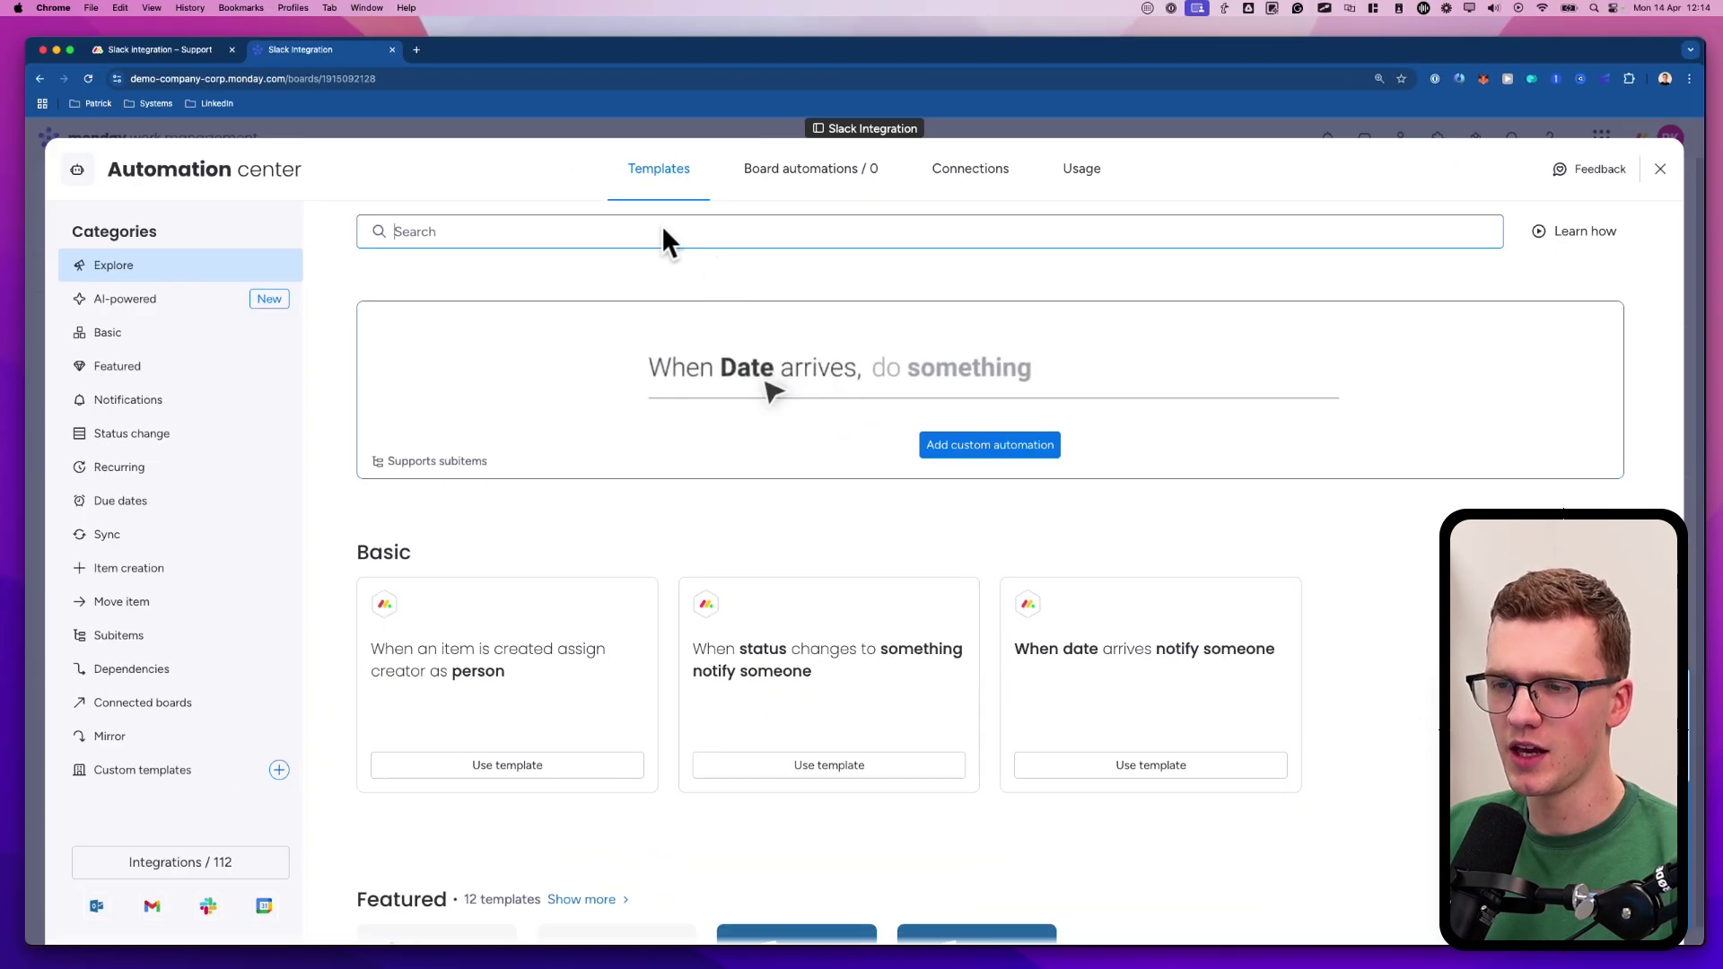
left_click(661, 231)
type("slack")
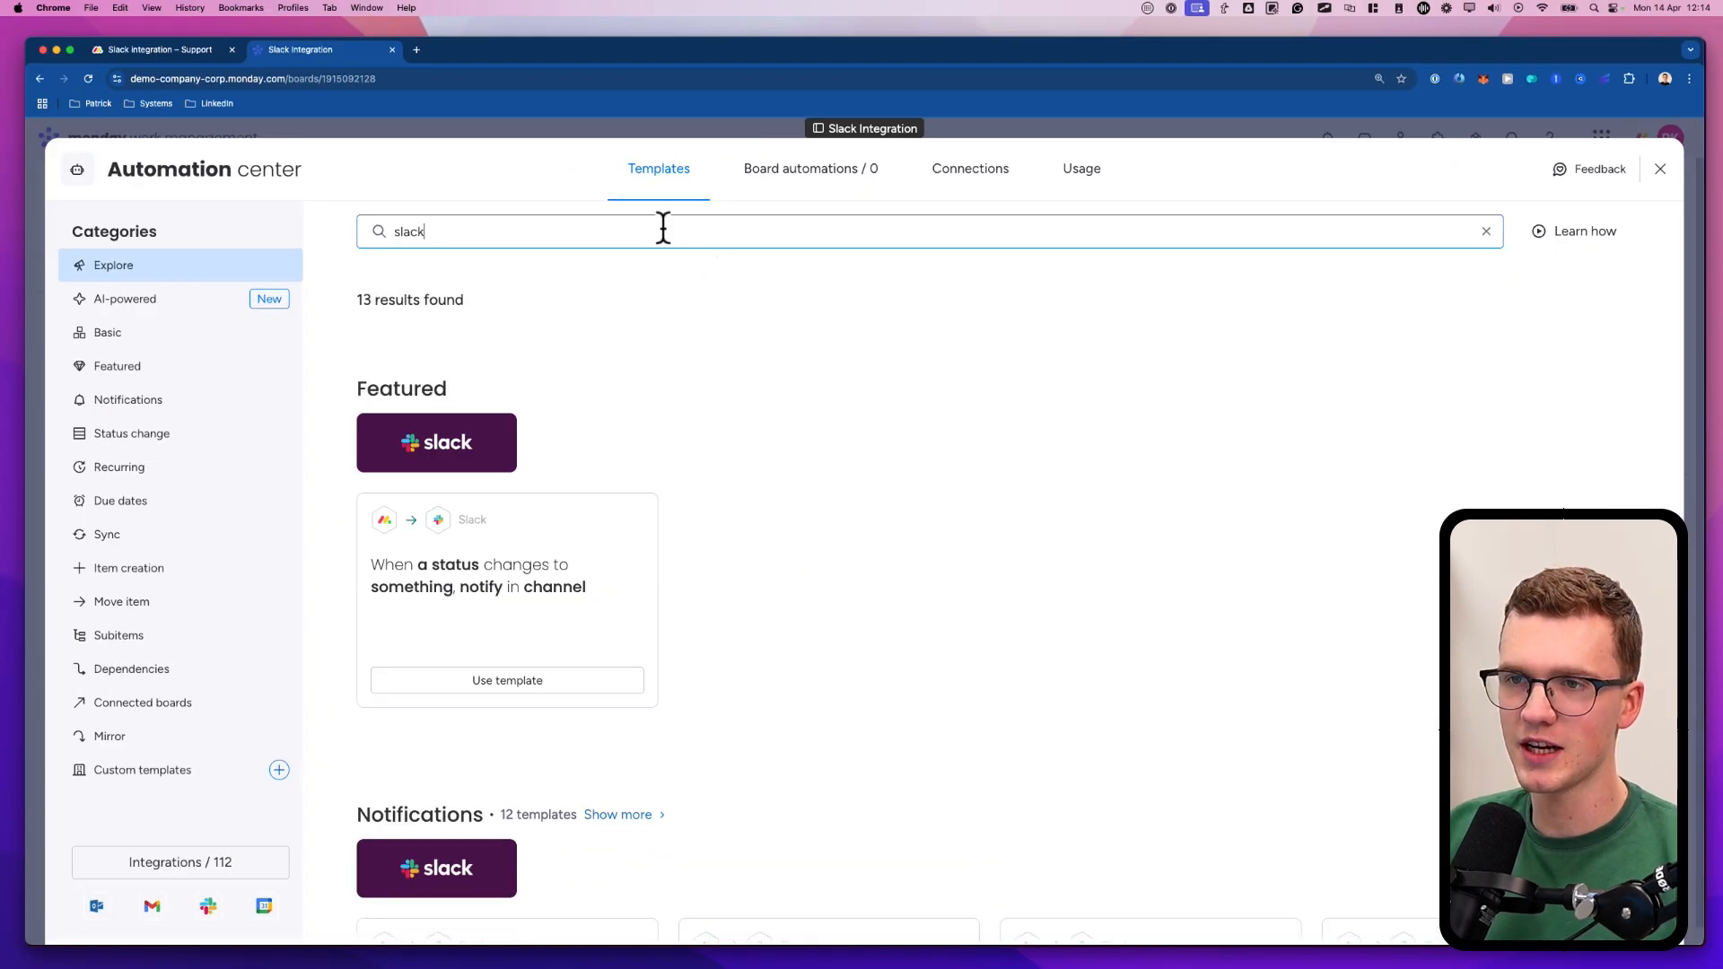
left_click(434, 439)
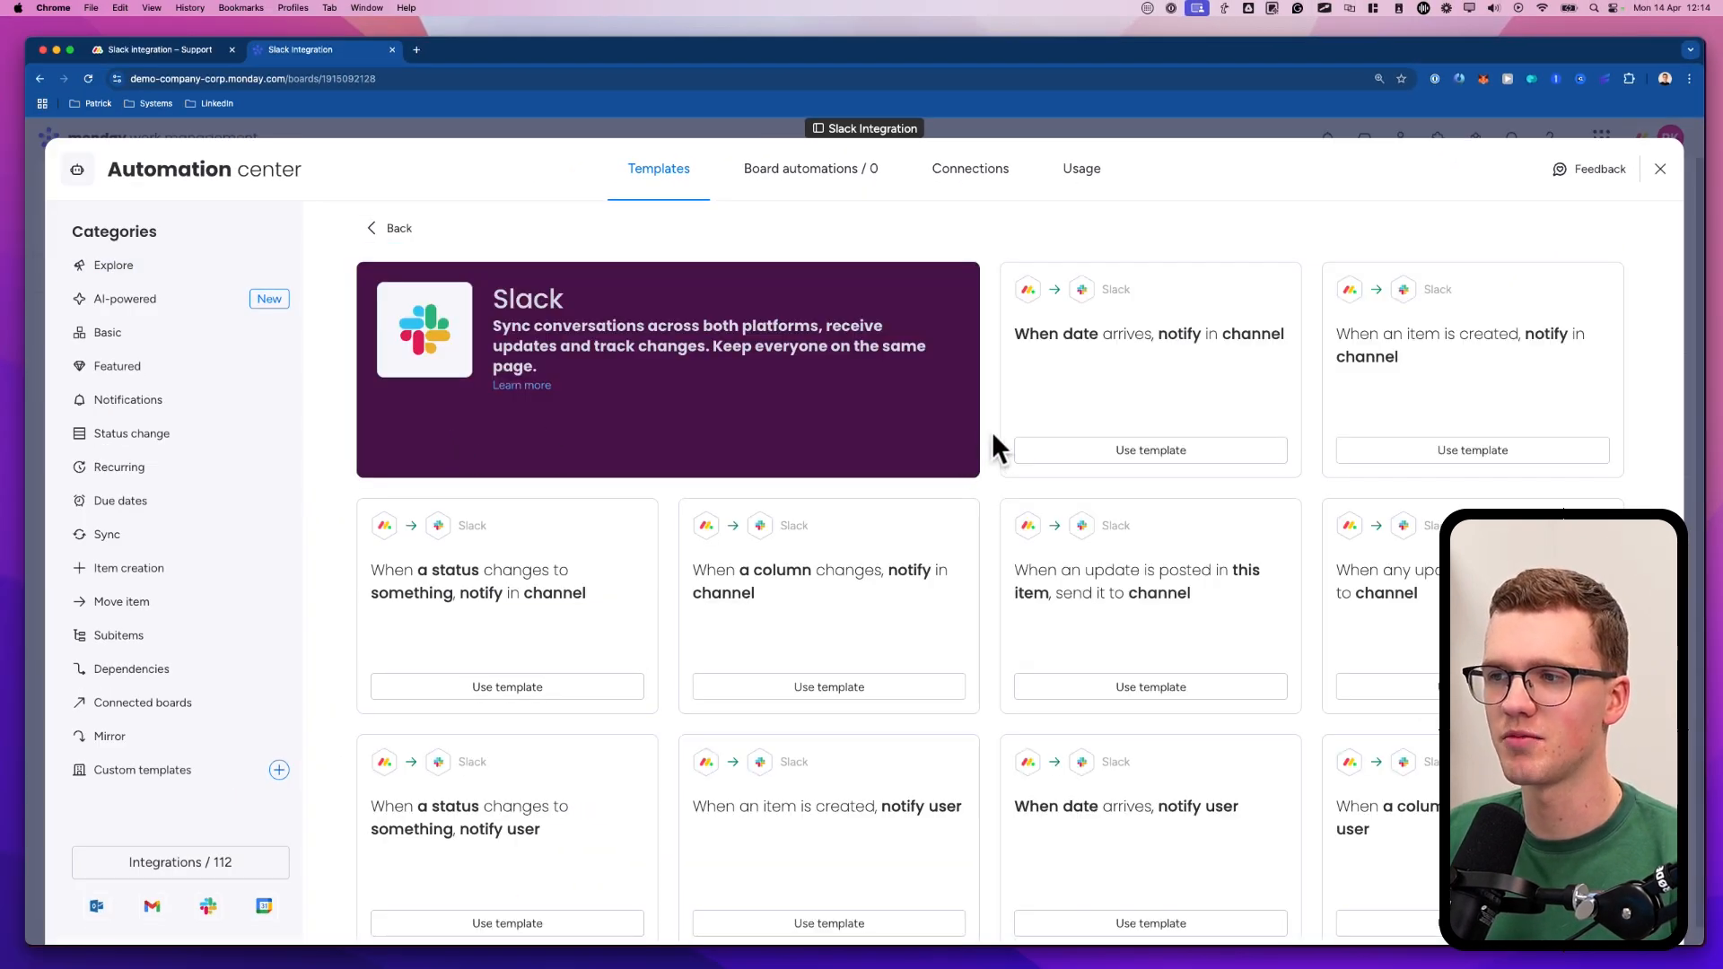
scroll(992, 430, "down", 5)
scroll(993, 431, "up", 5)
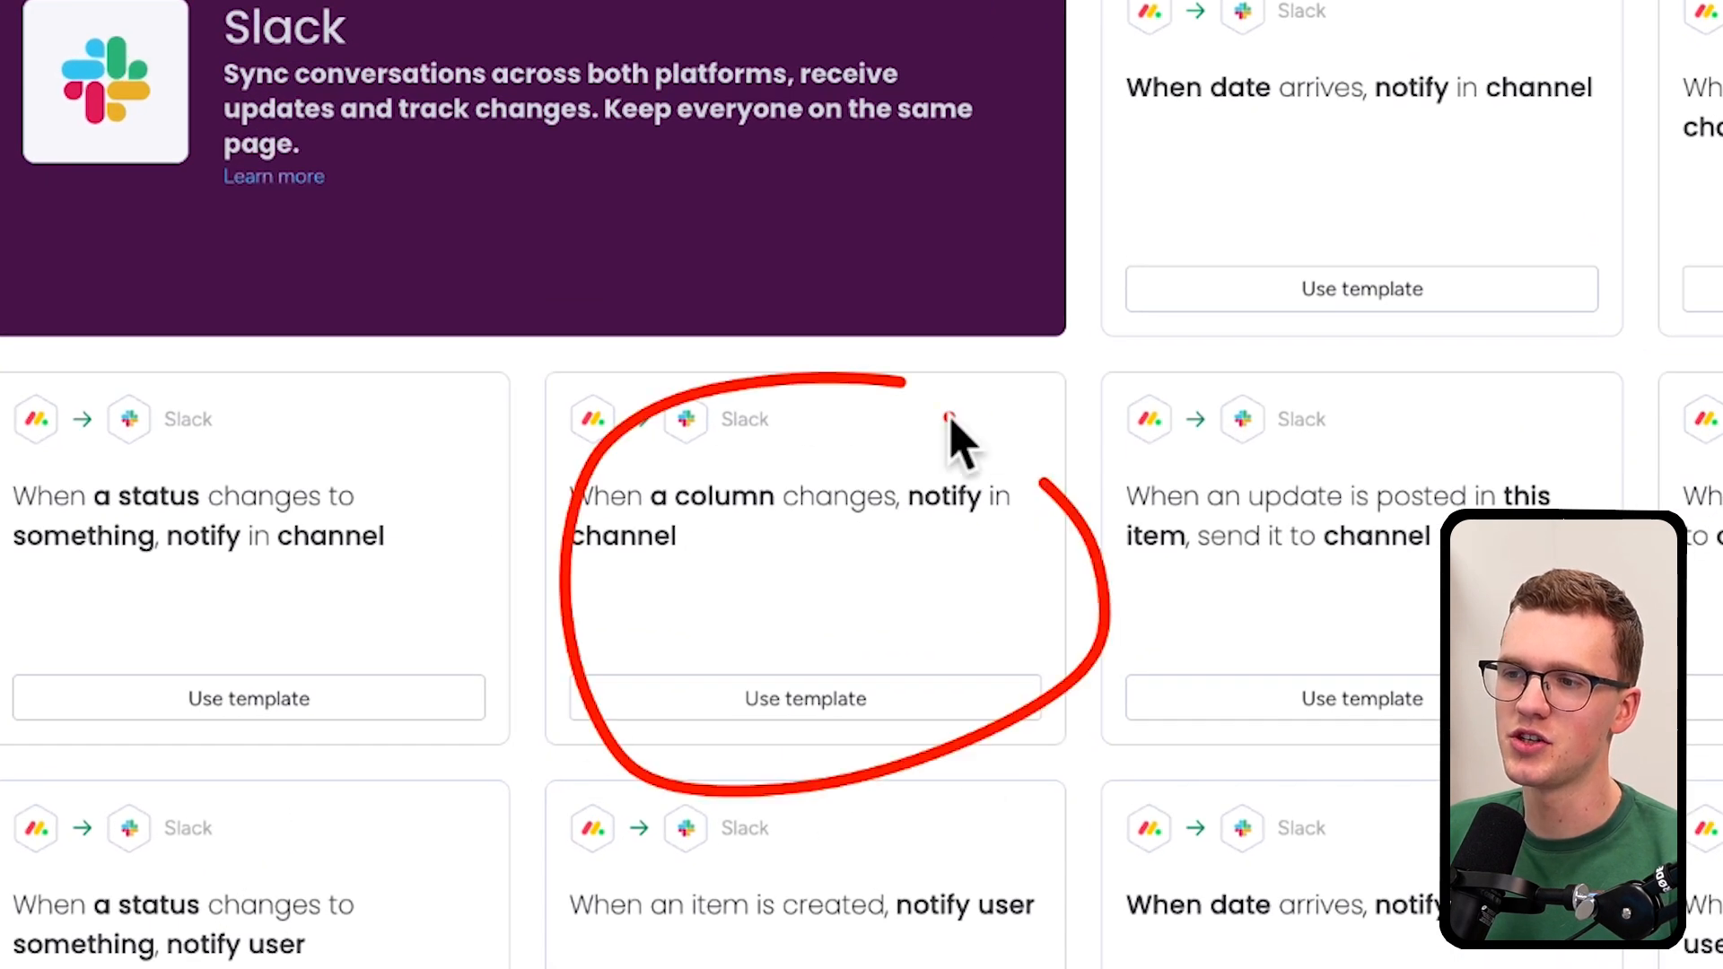
left_click(808, 578)
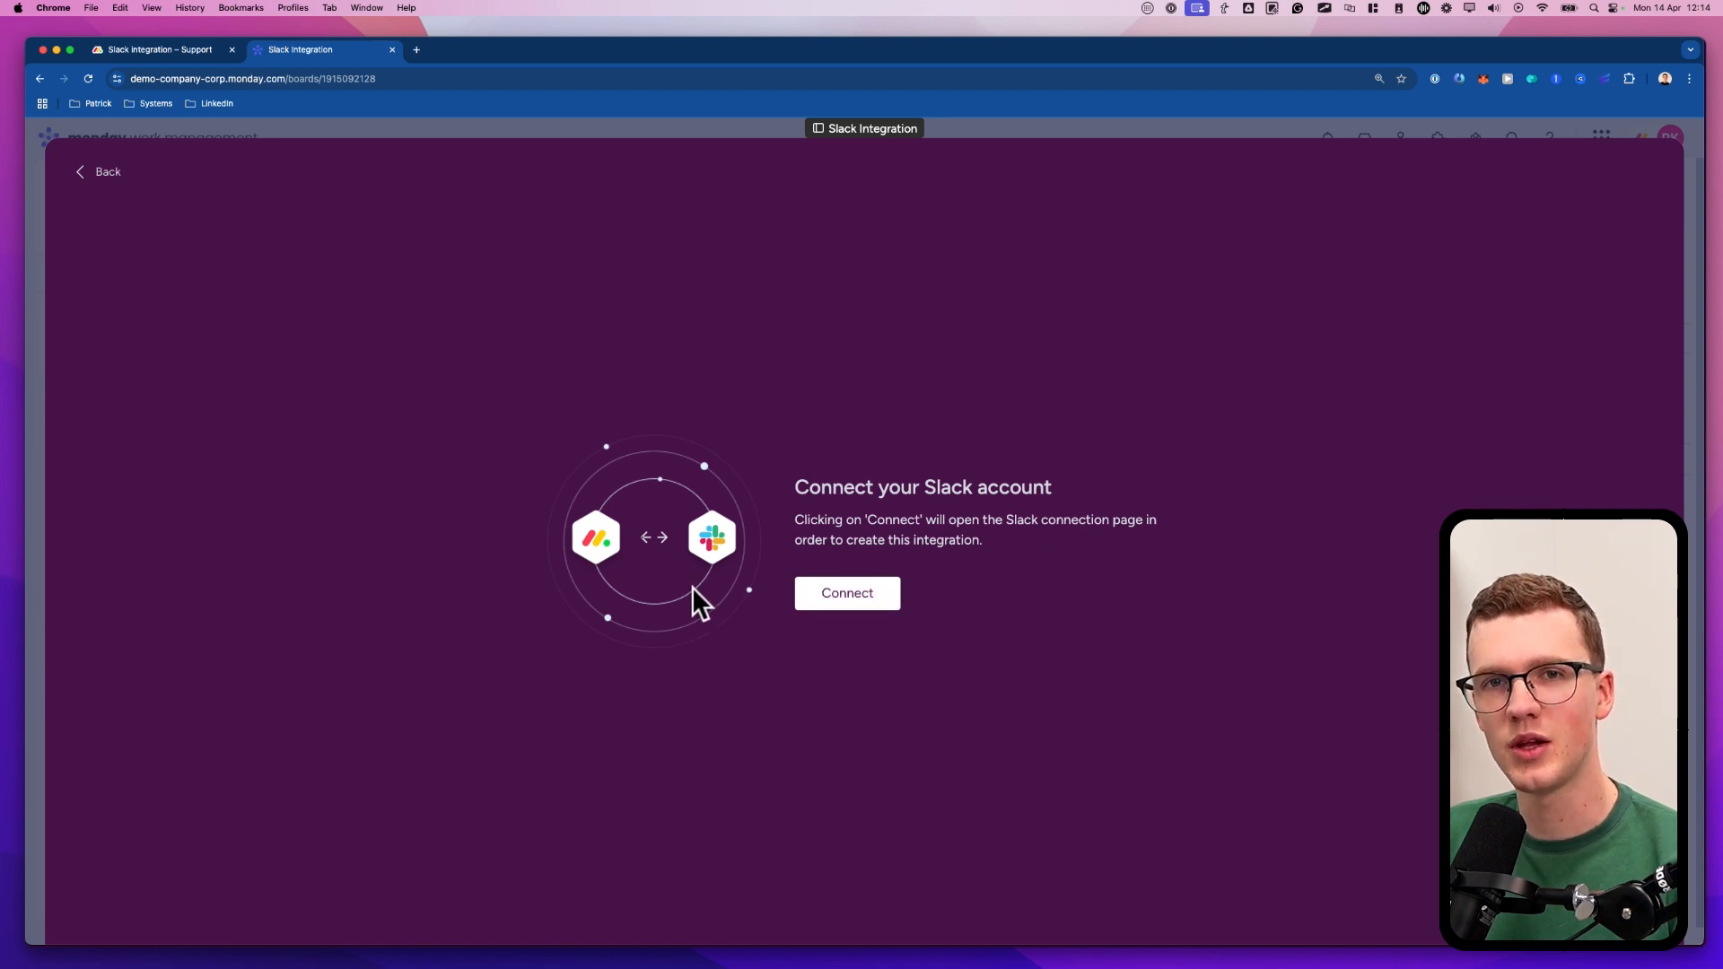
Connect the Slack workspace and create the automation notifying slack-demo when Status changes.
left_click(851, 600)
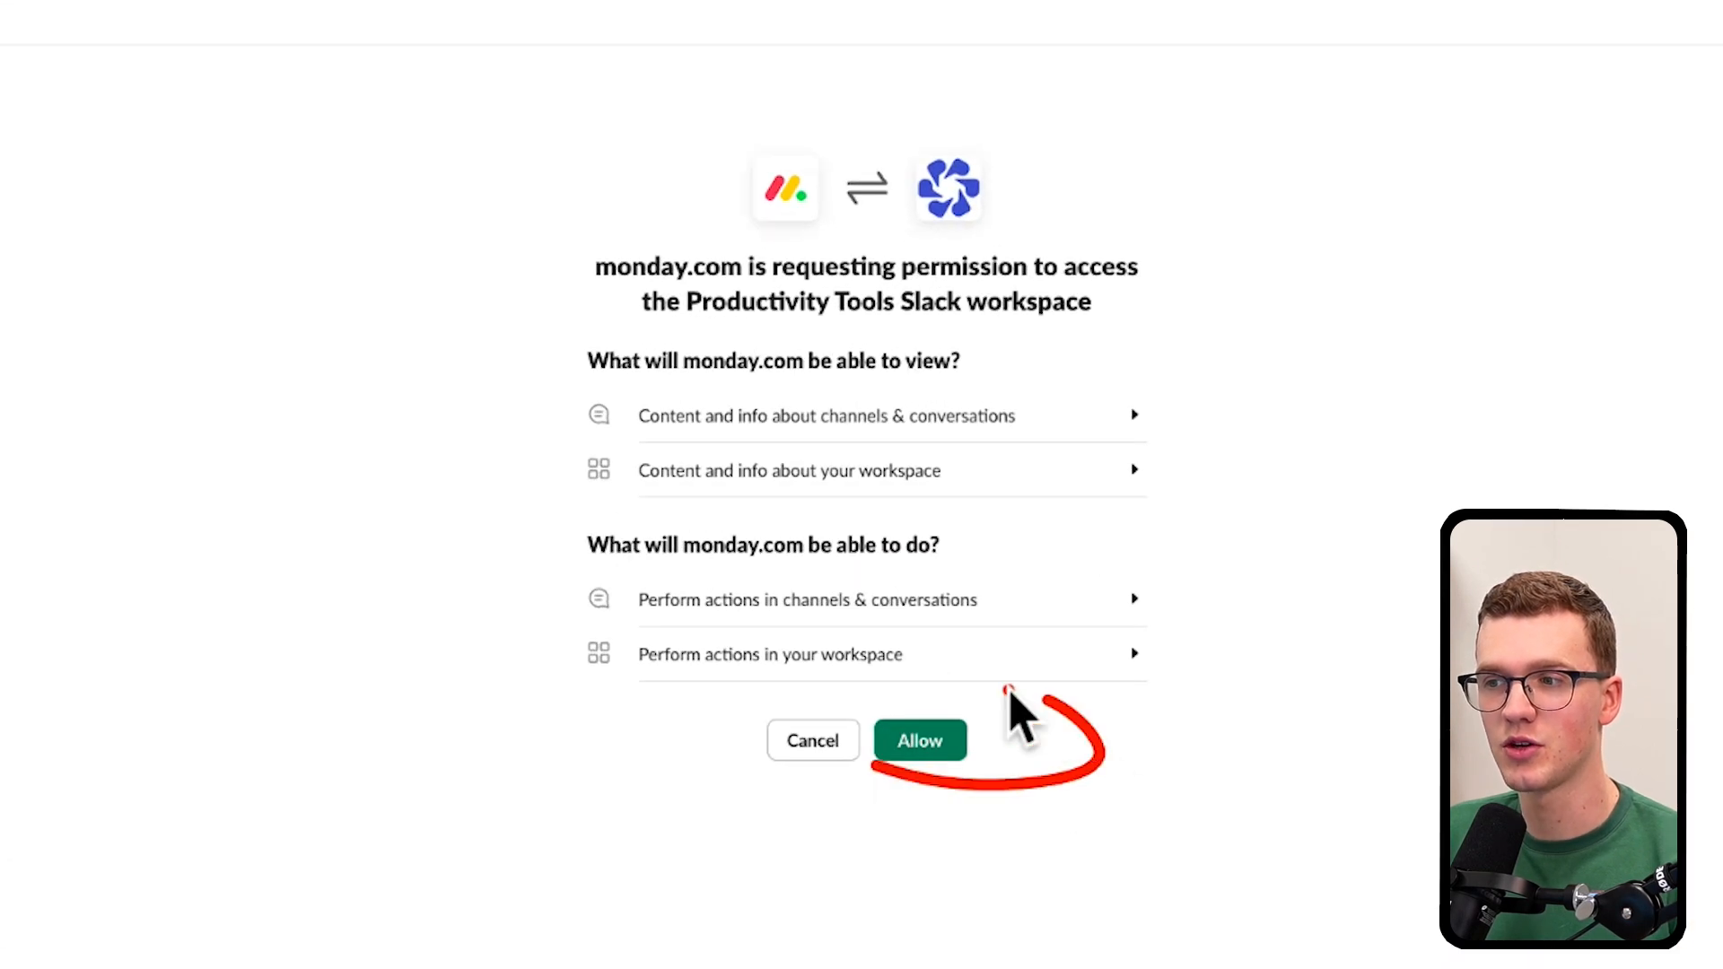
left_click(921, 740)
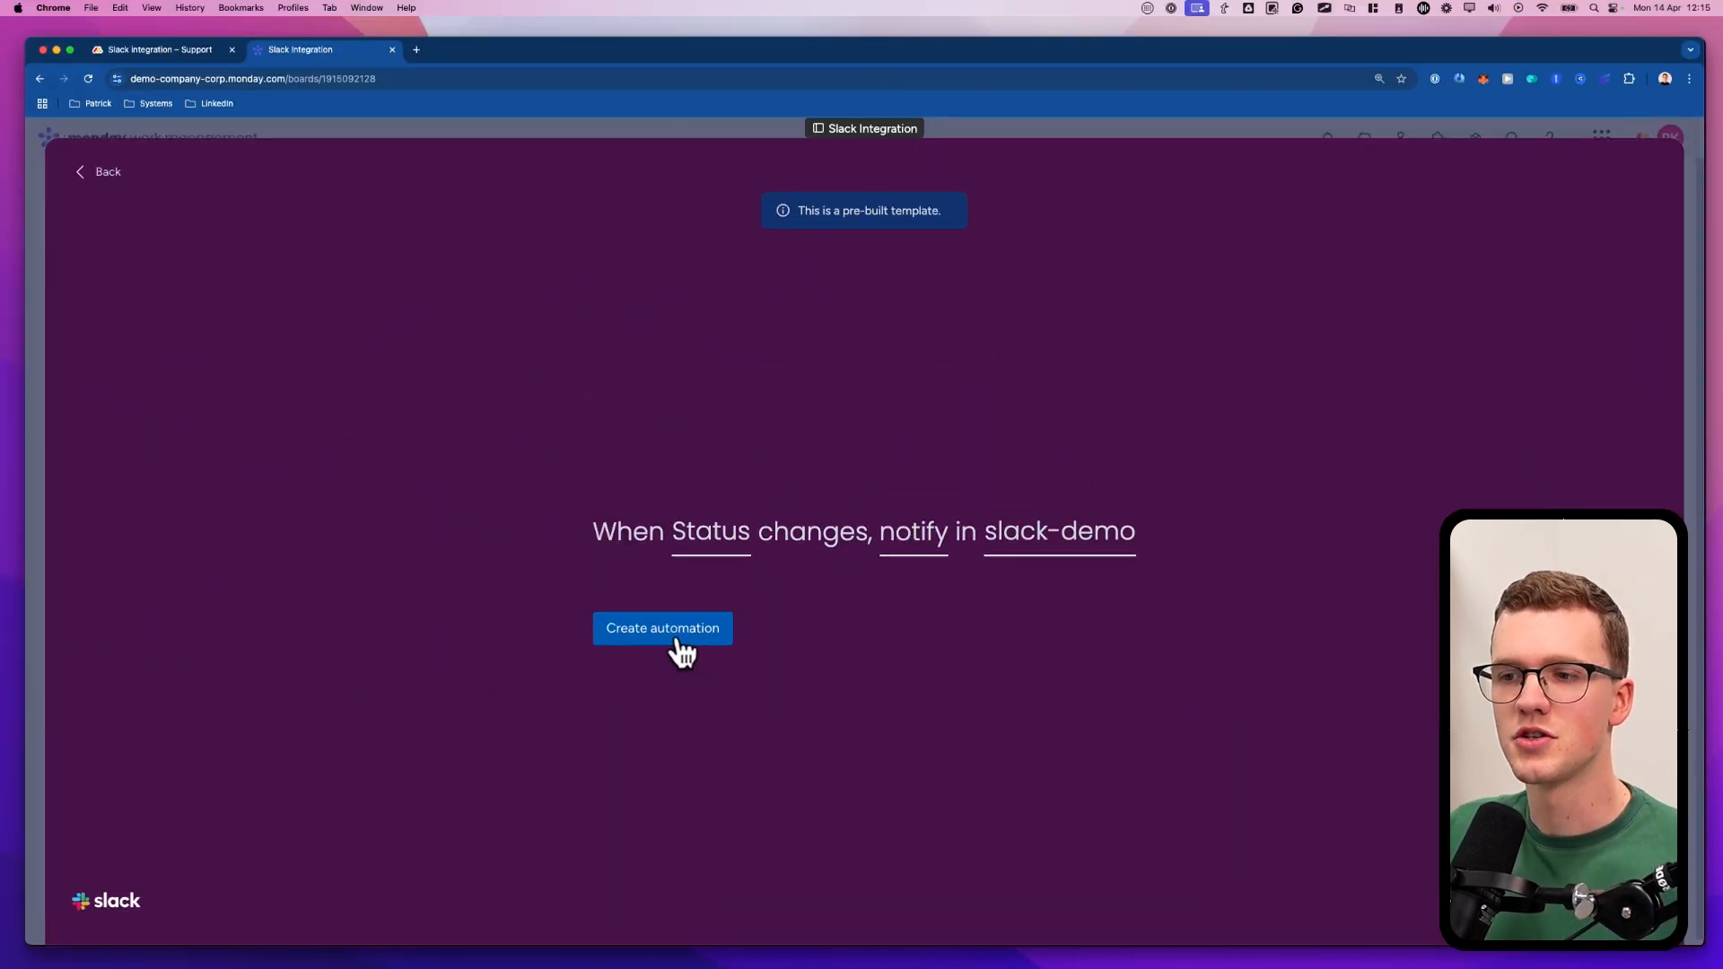
left_click(683, 648)
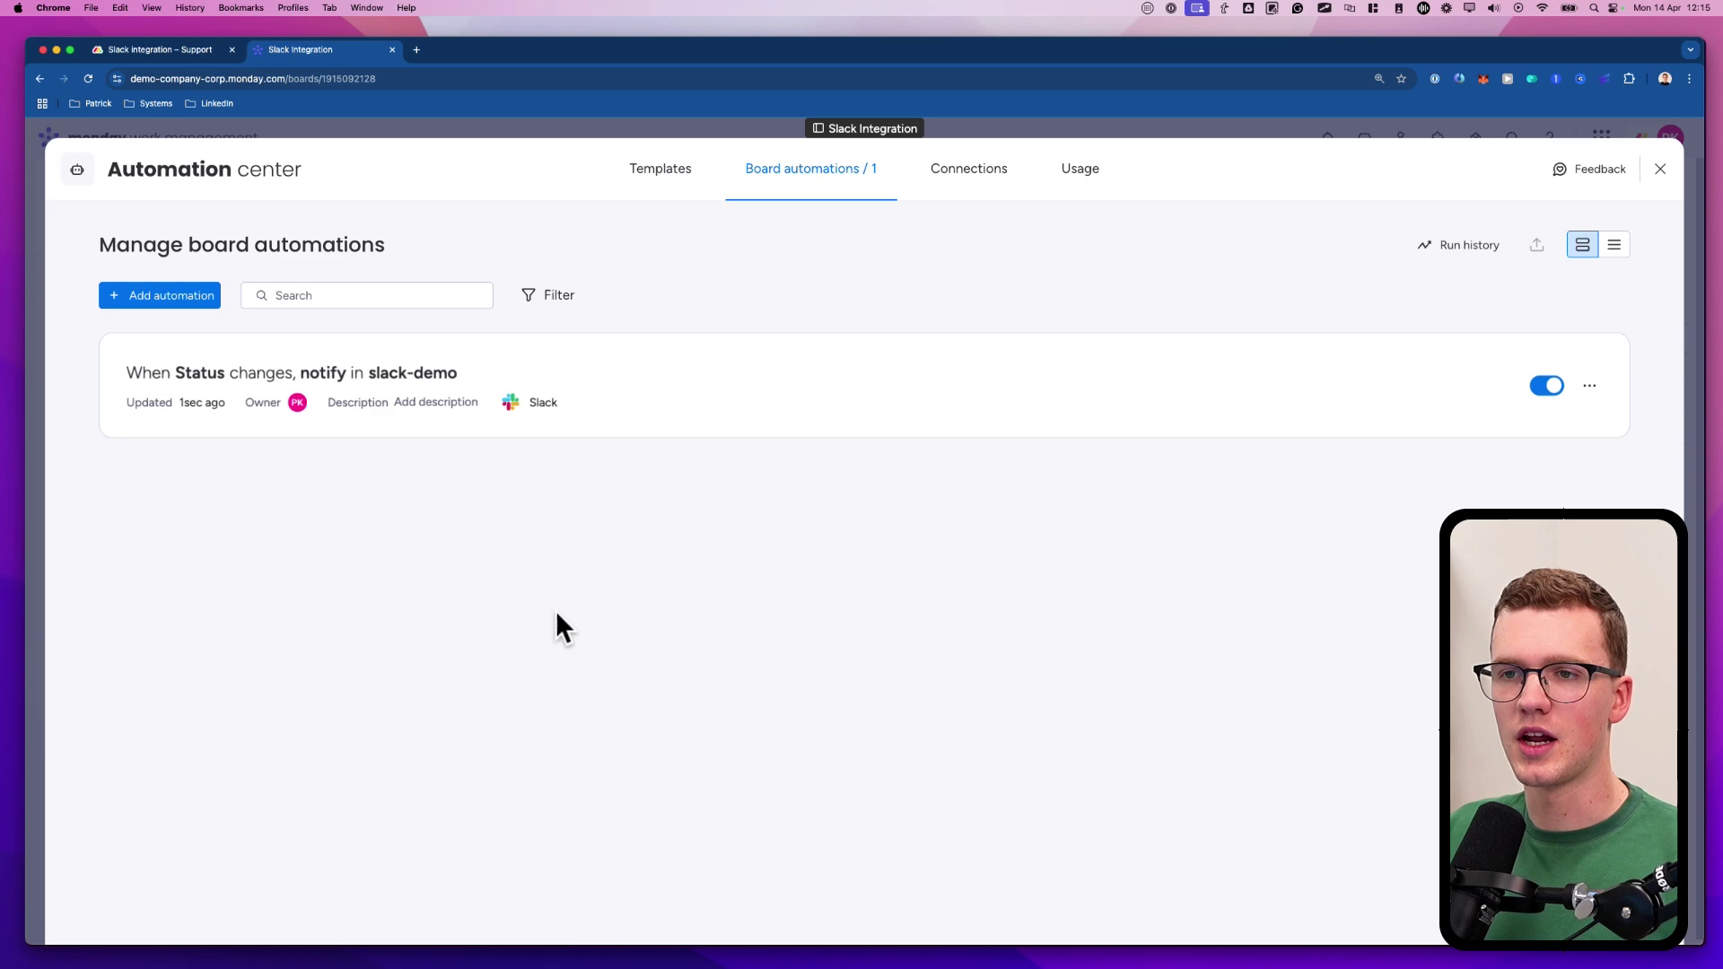
left_click(461, 127)
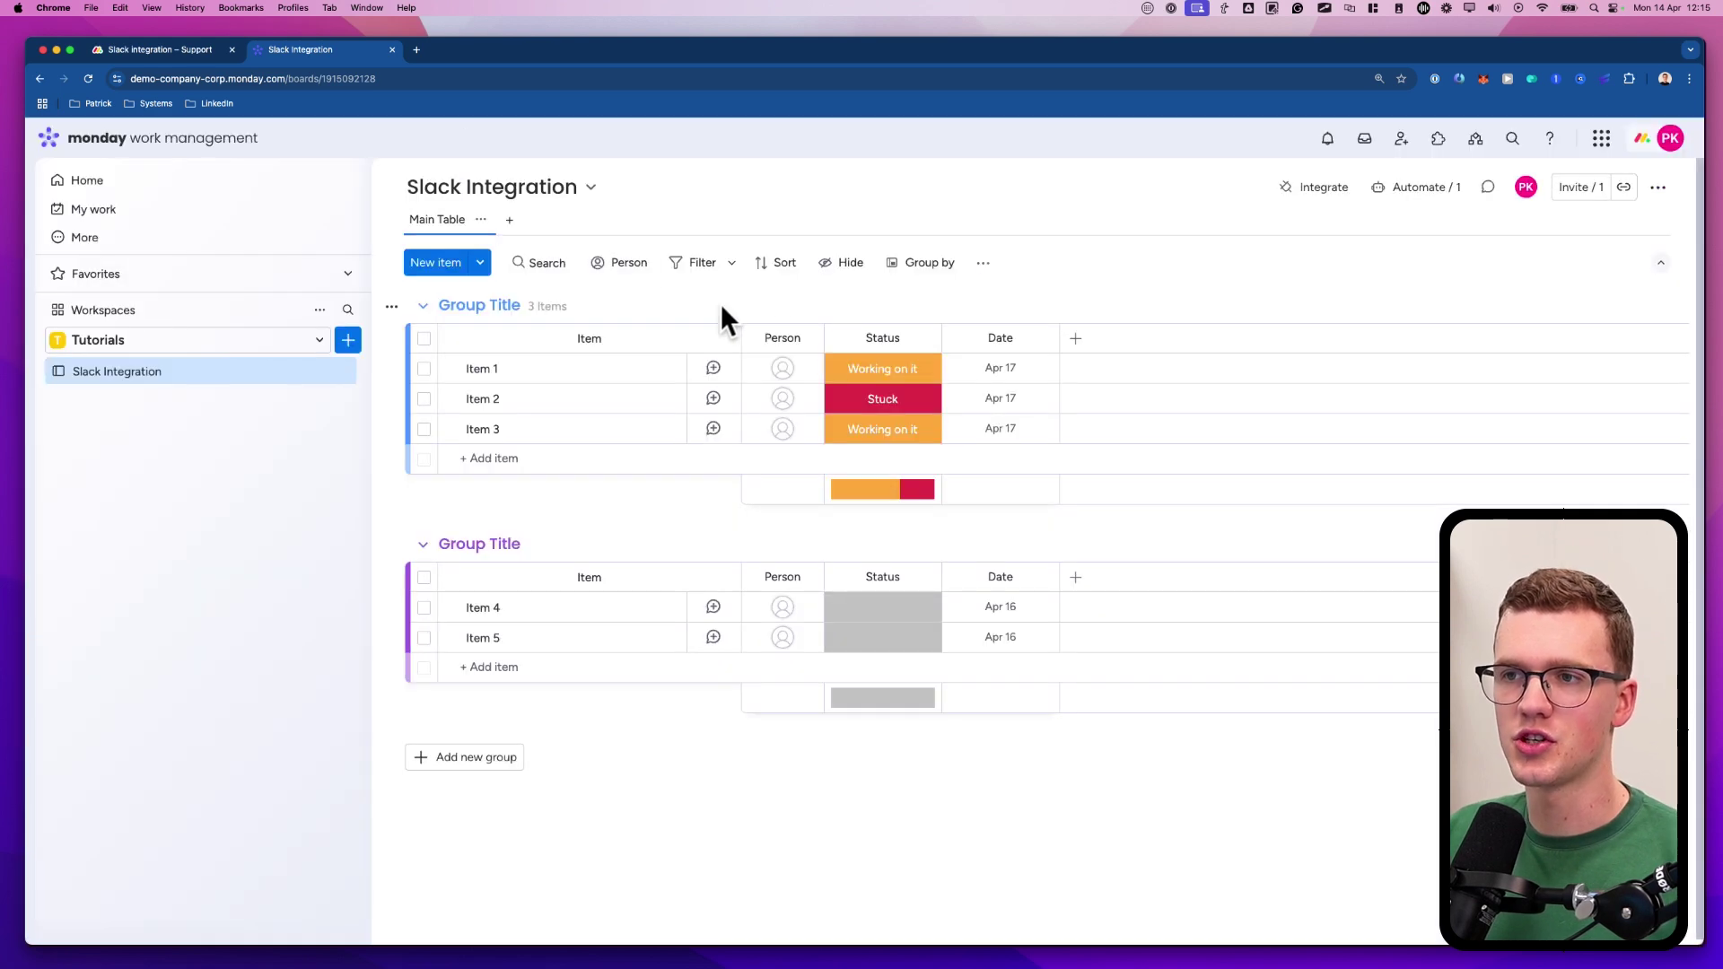
Set Item 1's status to Done to trigger the notification and switch over to Slack.
left_click(882, 368)
left_click(887, 489)
key("super+Tab")
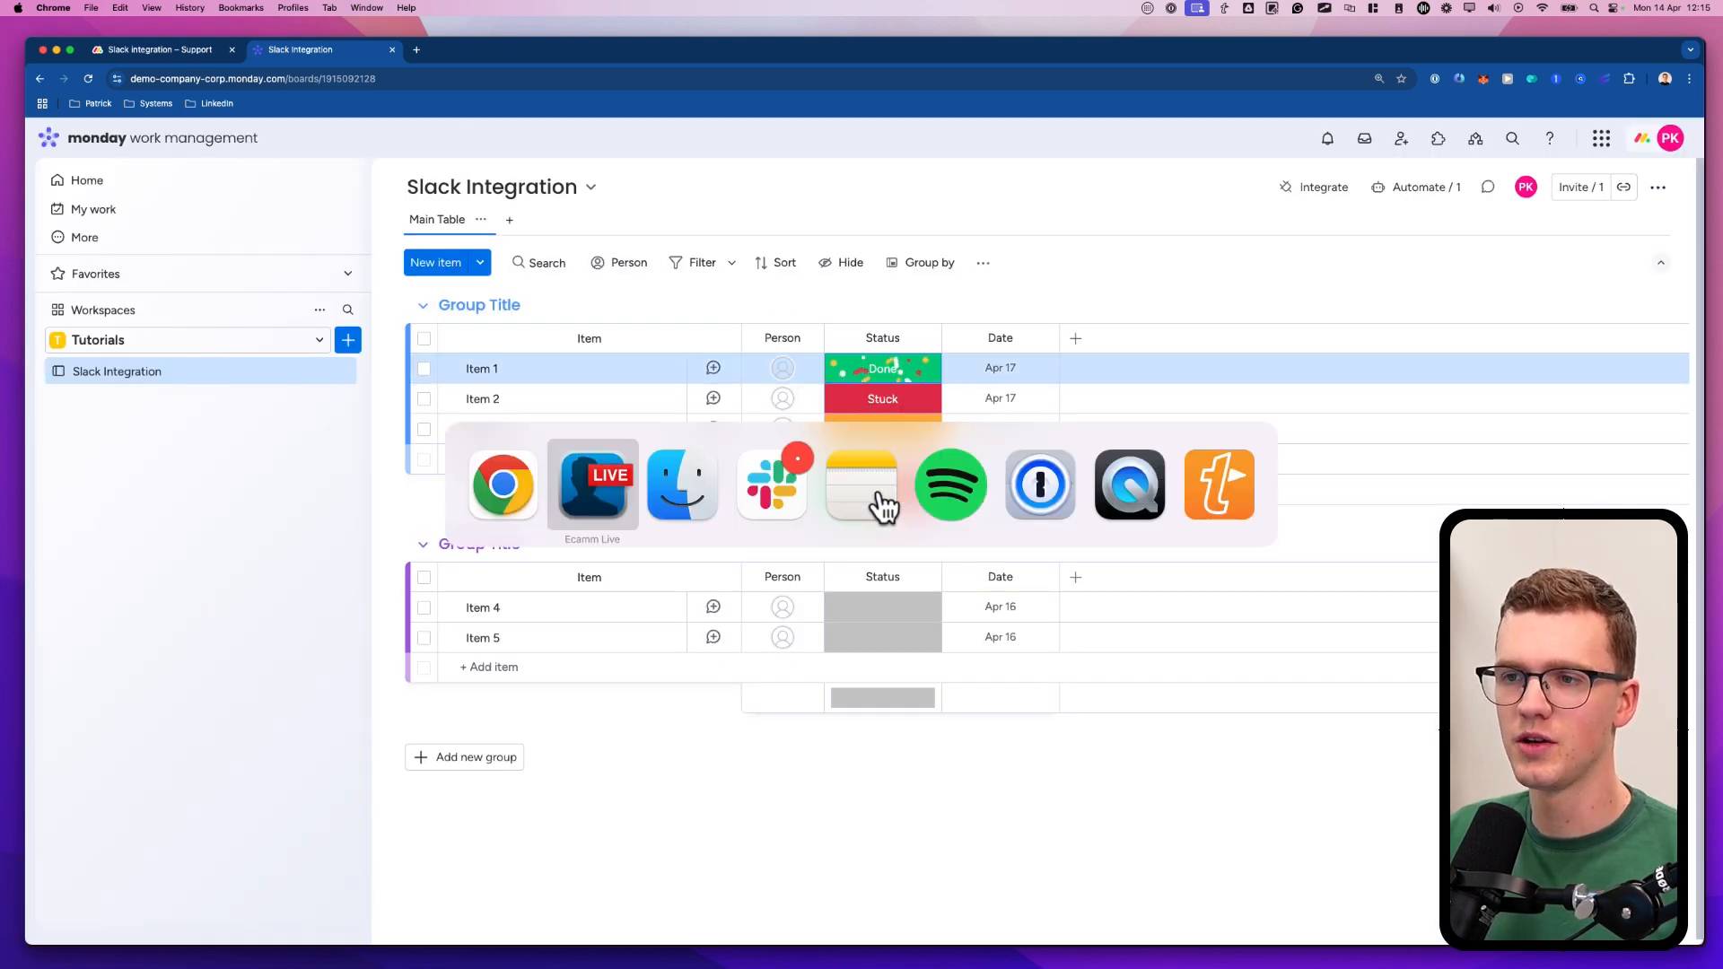
key("super+Tab")
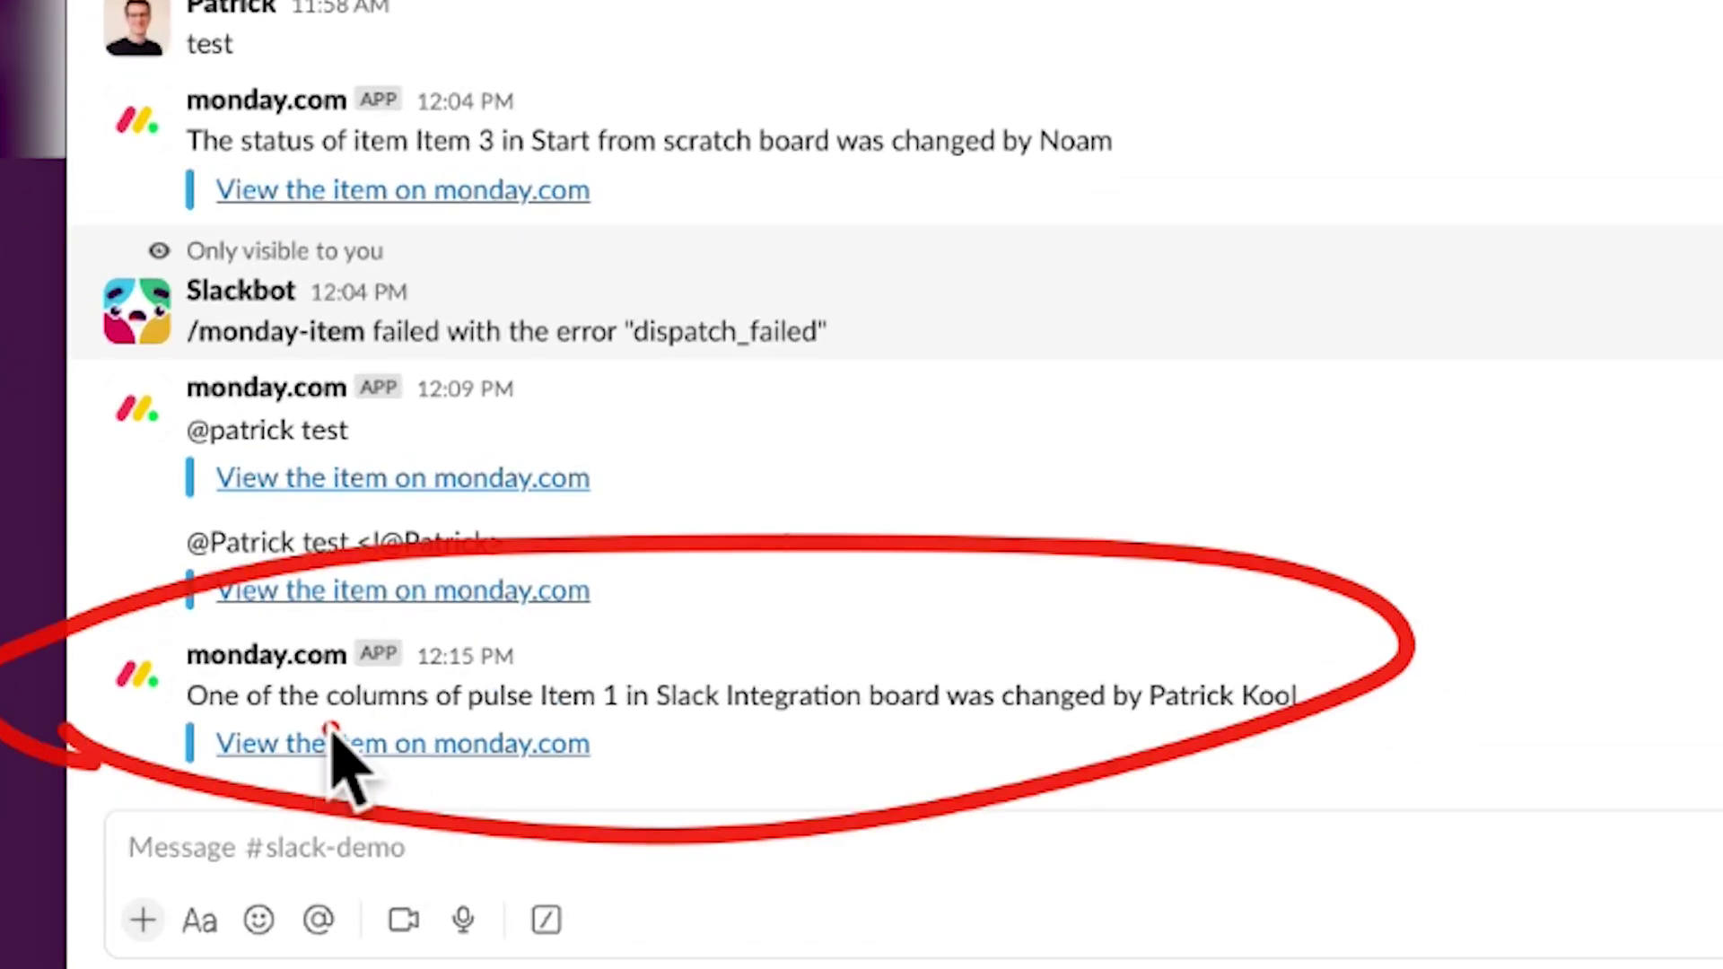
Review the monday.com message about Item 1 in #slack-demo and return to the board.
mouse_move(451, 710)
left_mouse_down()
mouse_move(834, 733)
mouse_move(1292, 728)
left_mouse_up()
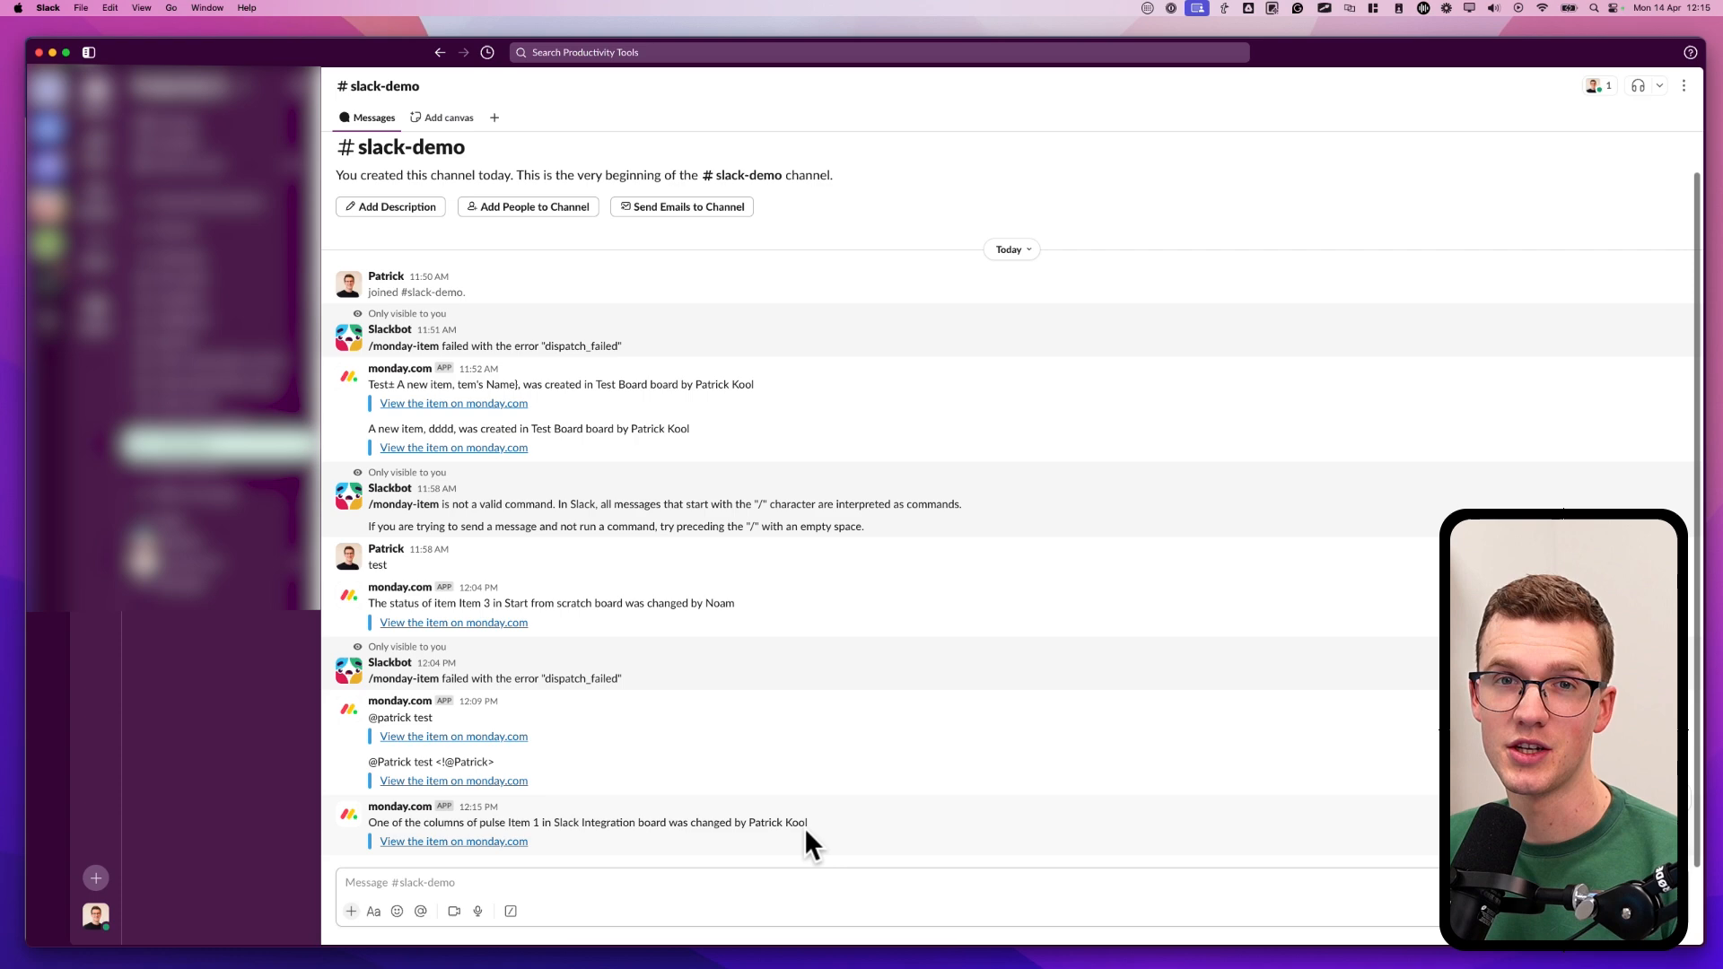
key("super+Tab")
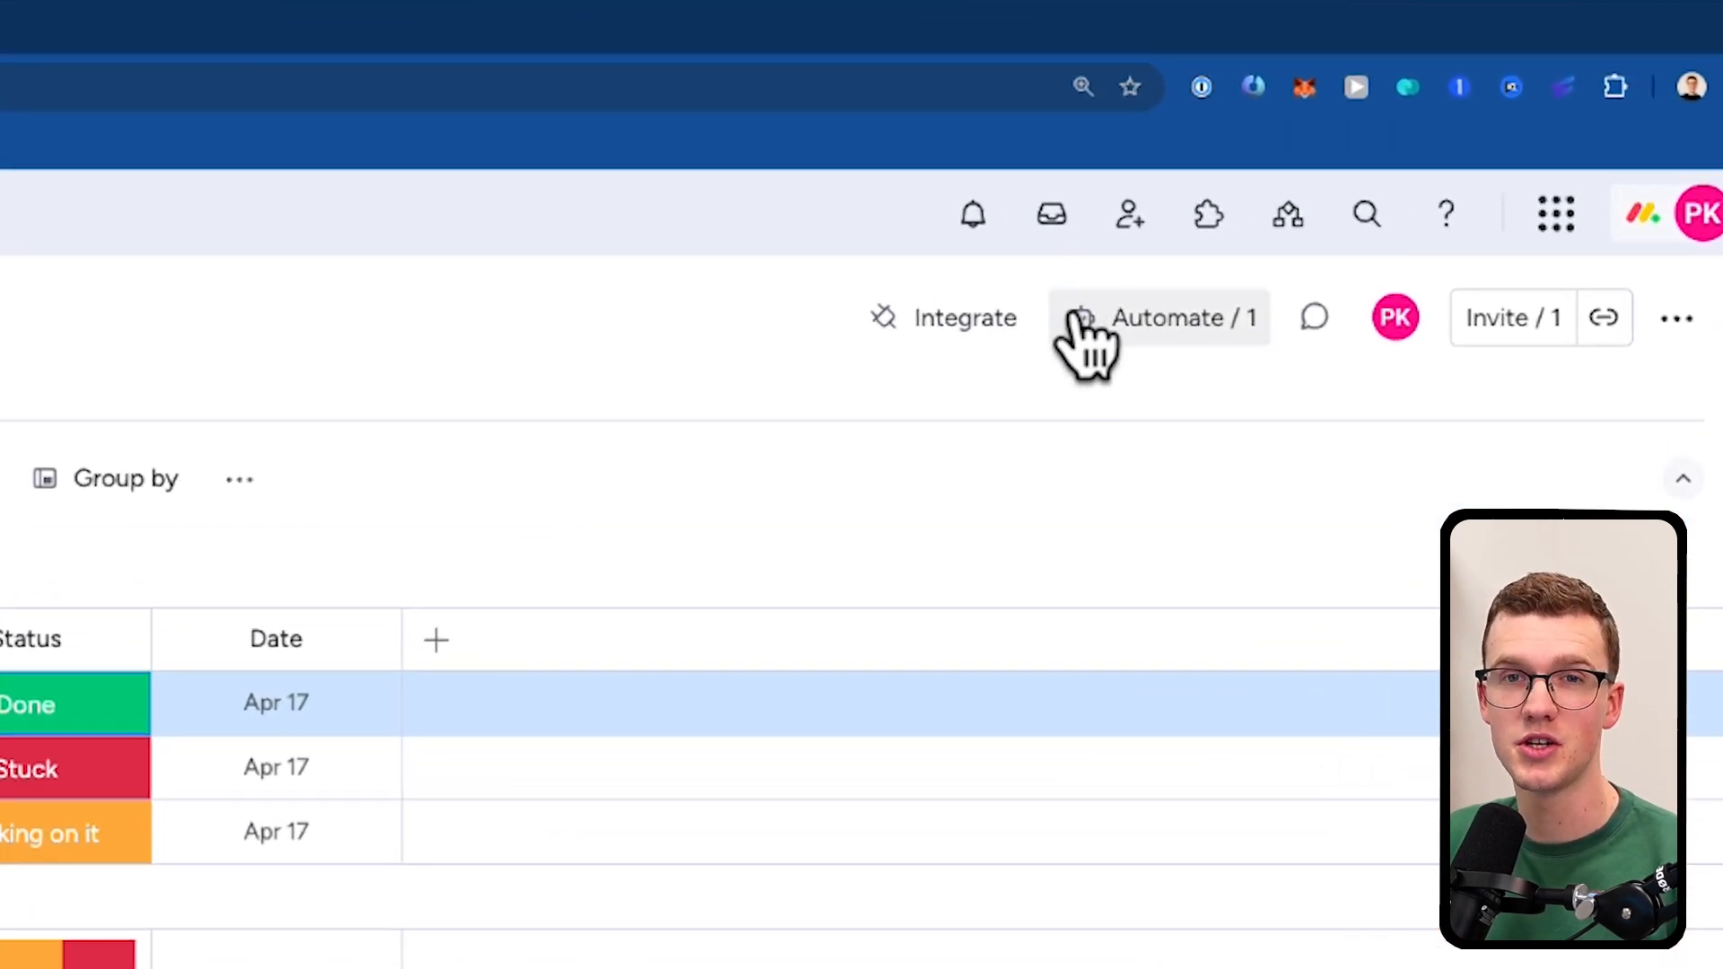
Start a custom automation triggered when an item is created.
left_click(1132, 318)
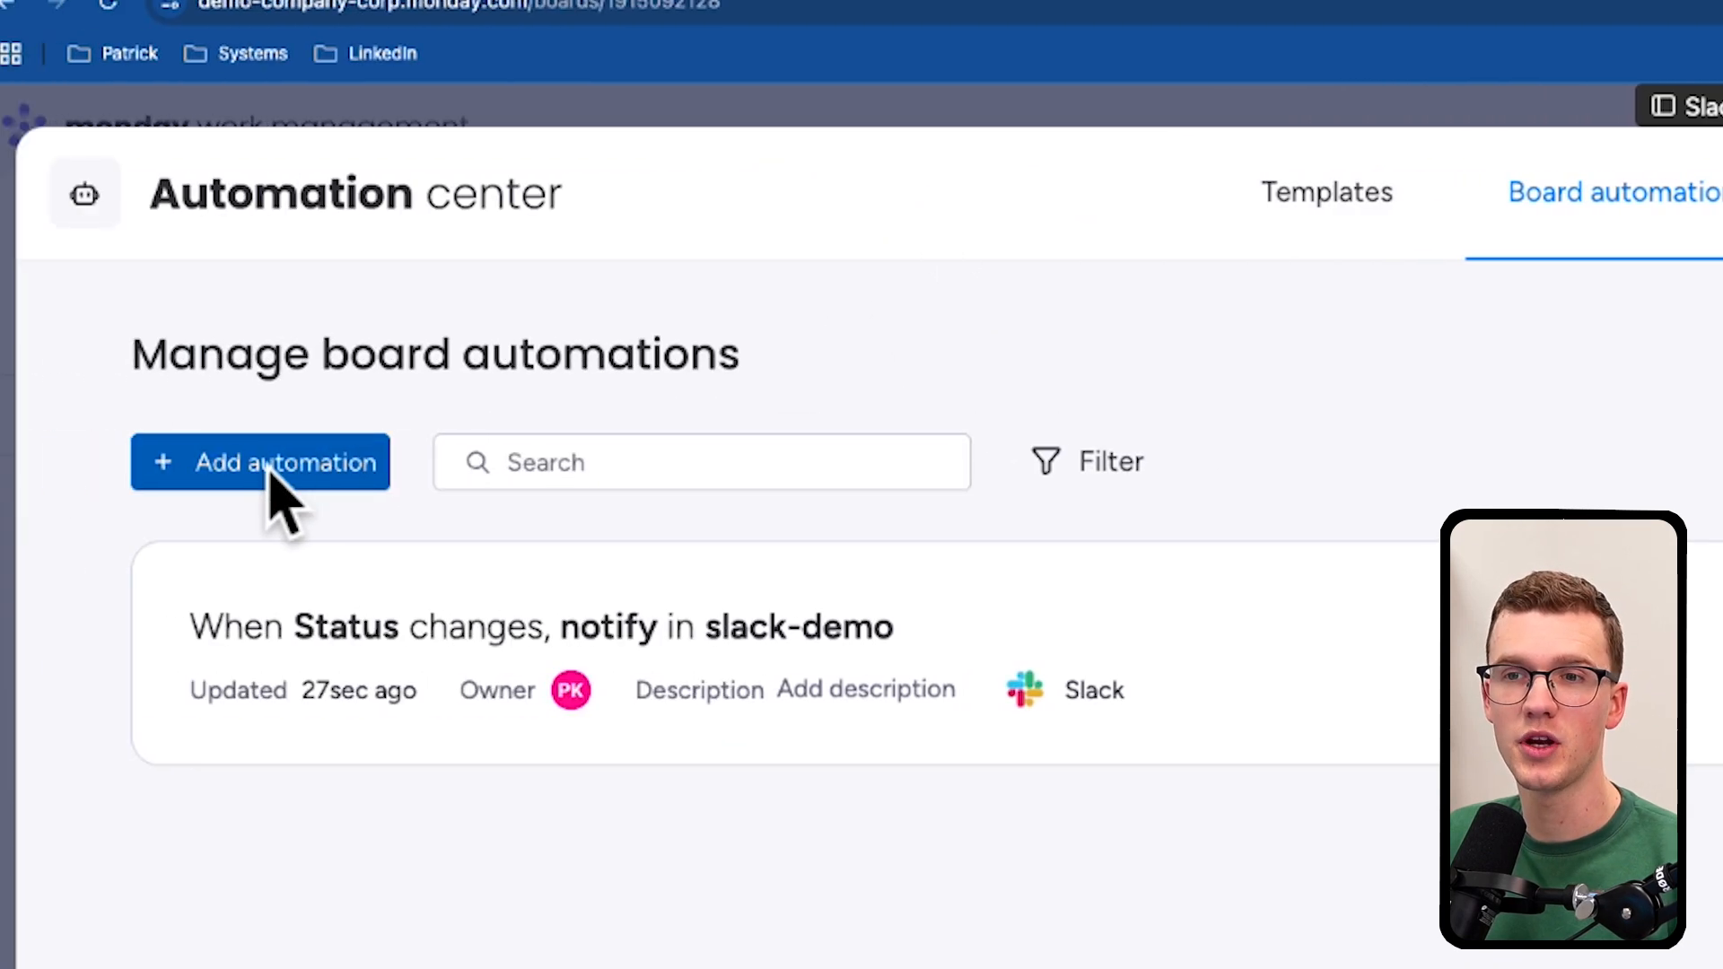
left_click(290, 462)
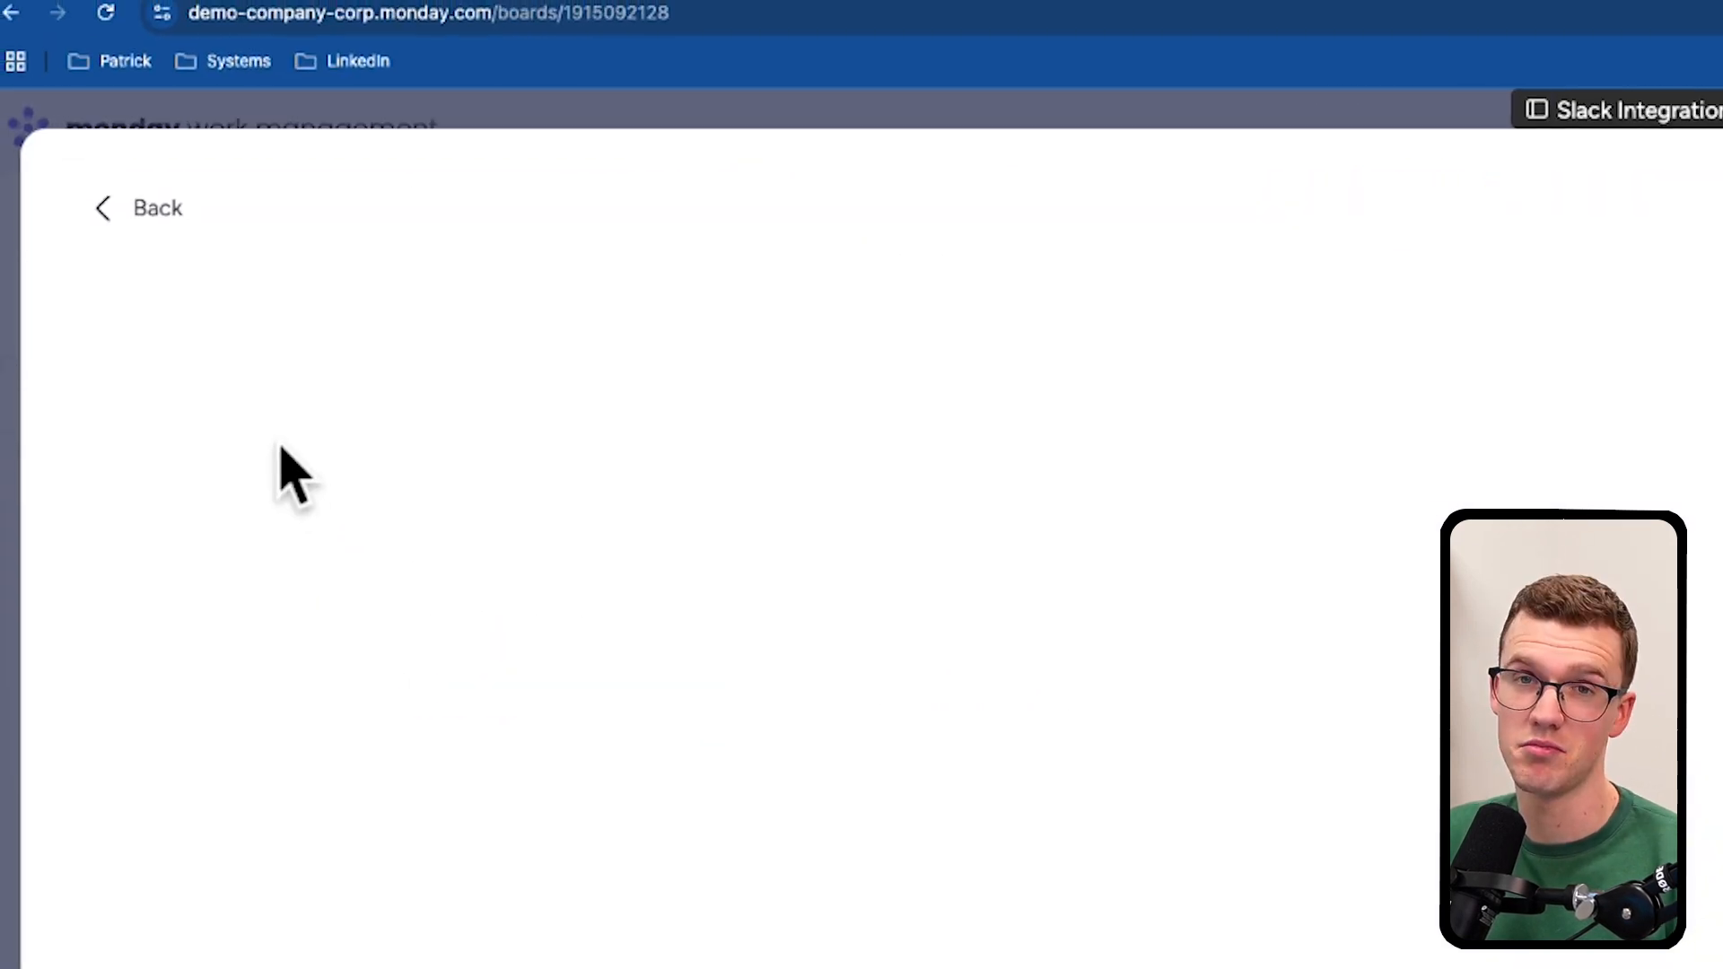
left_click(498, 310)
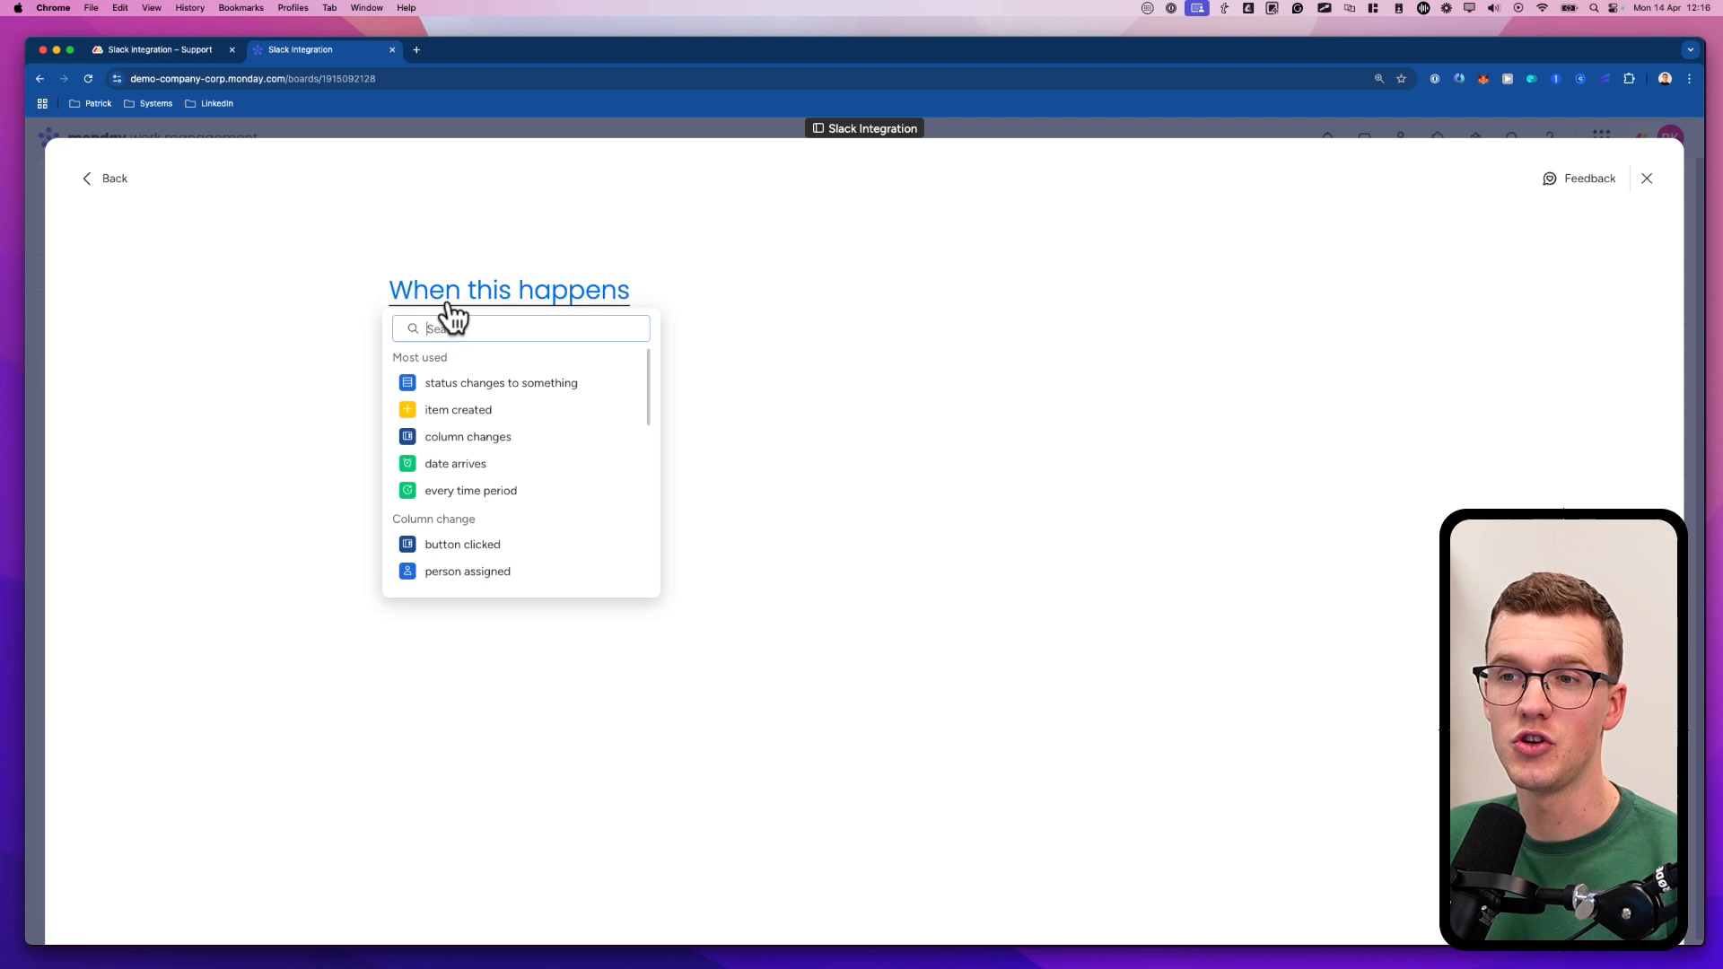
left_click(458, 409)
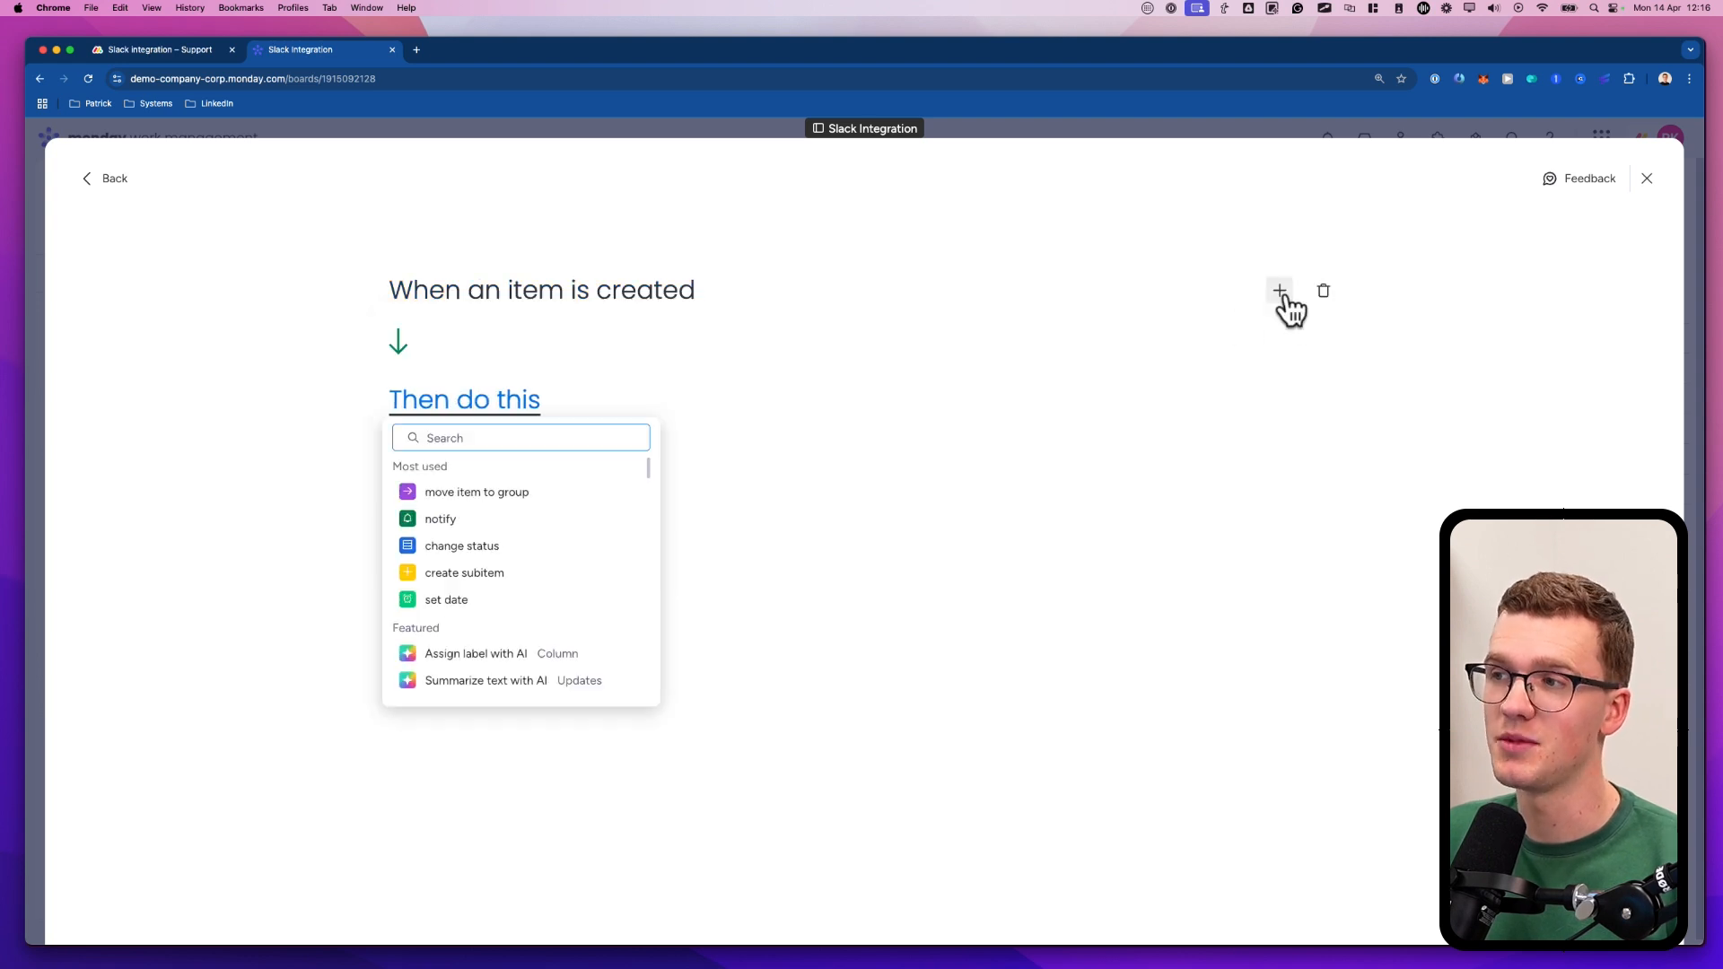
Add a condition requiring the Status column to be Stuck.
left_click(1279, 291)
left_click(937, 428)
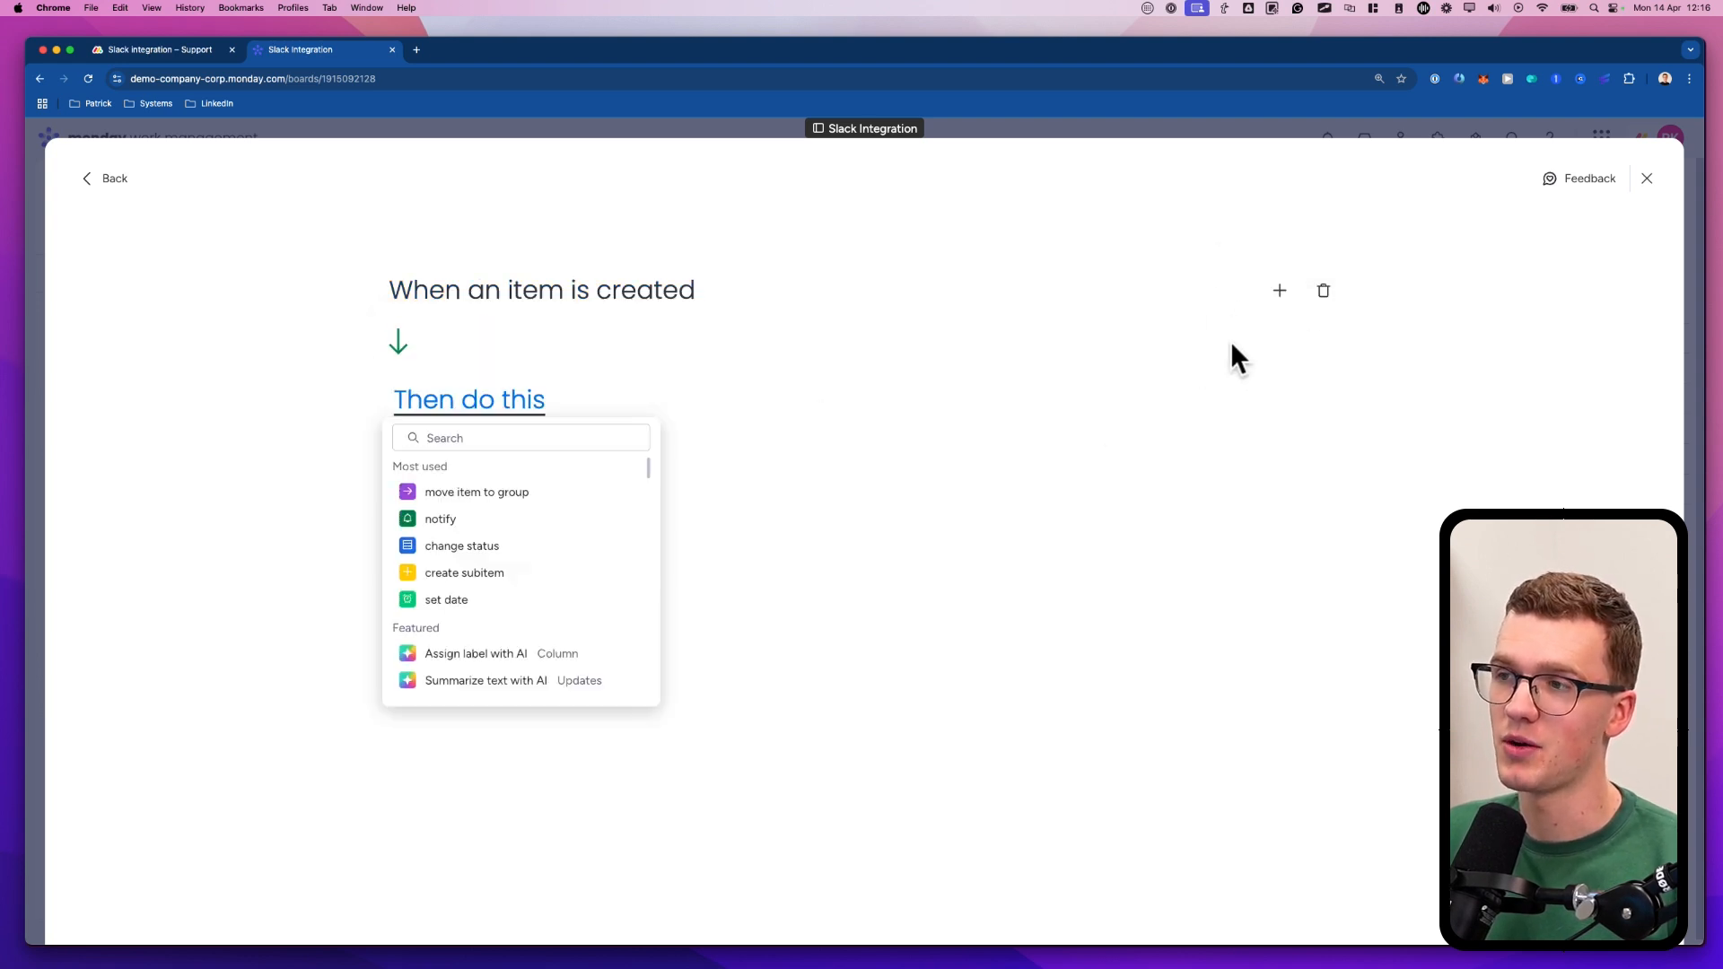
left_click(1235, 352)
left_click(1280, 291)
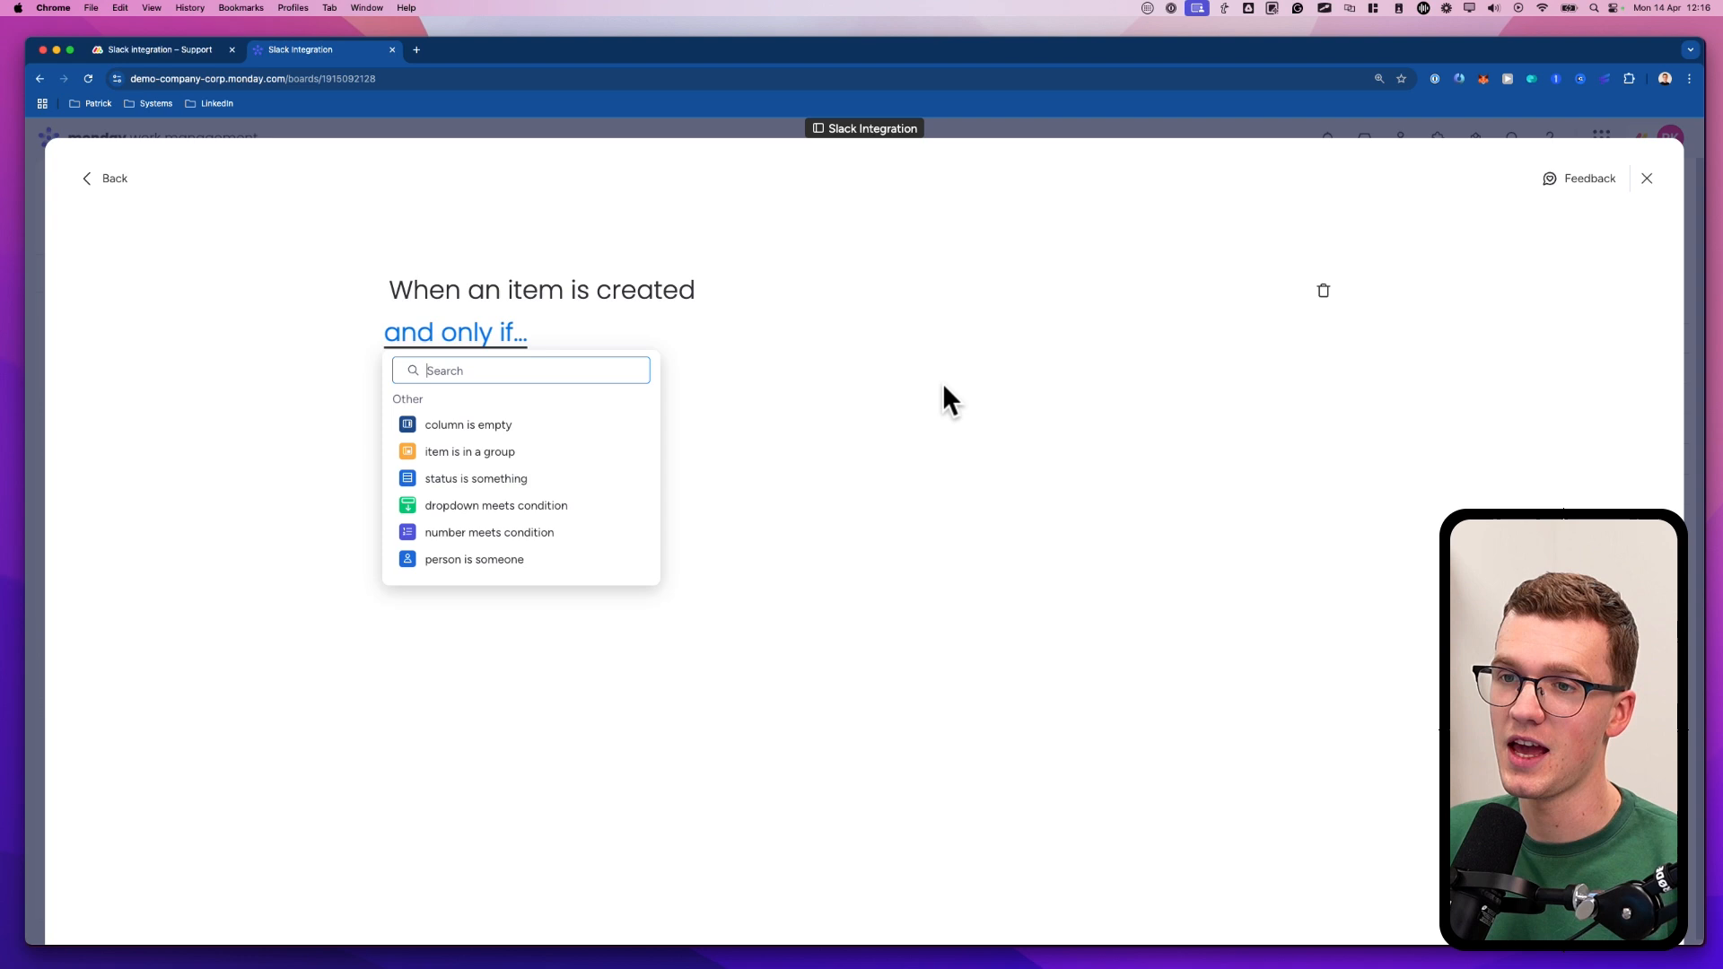
left_click(521, 470)
left_click(566, 332)
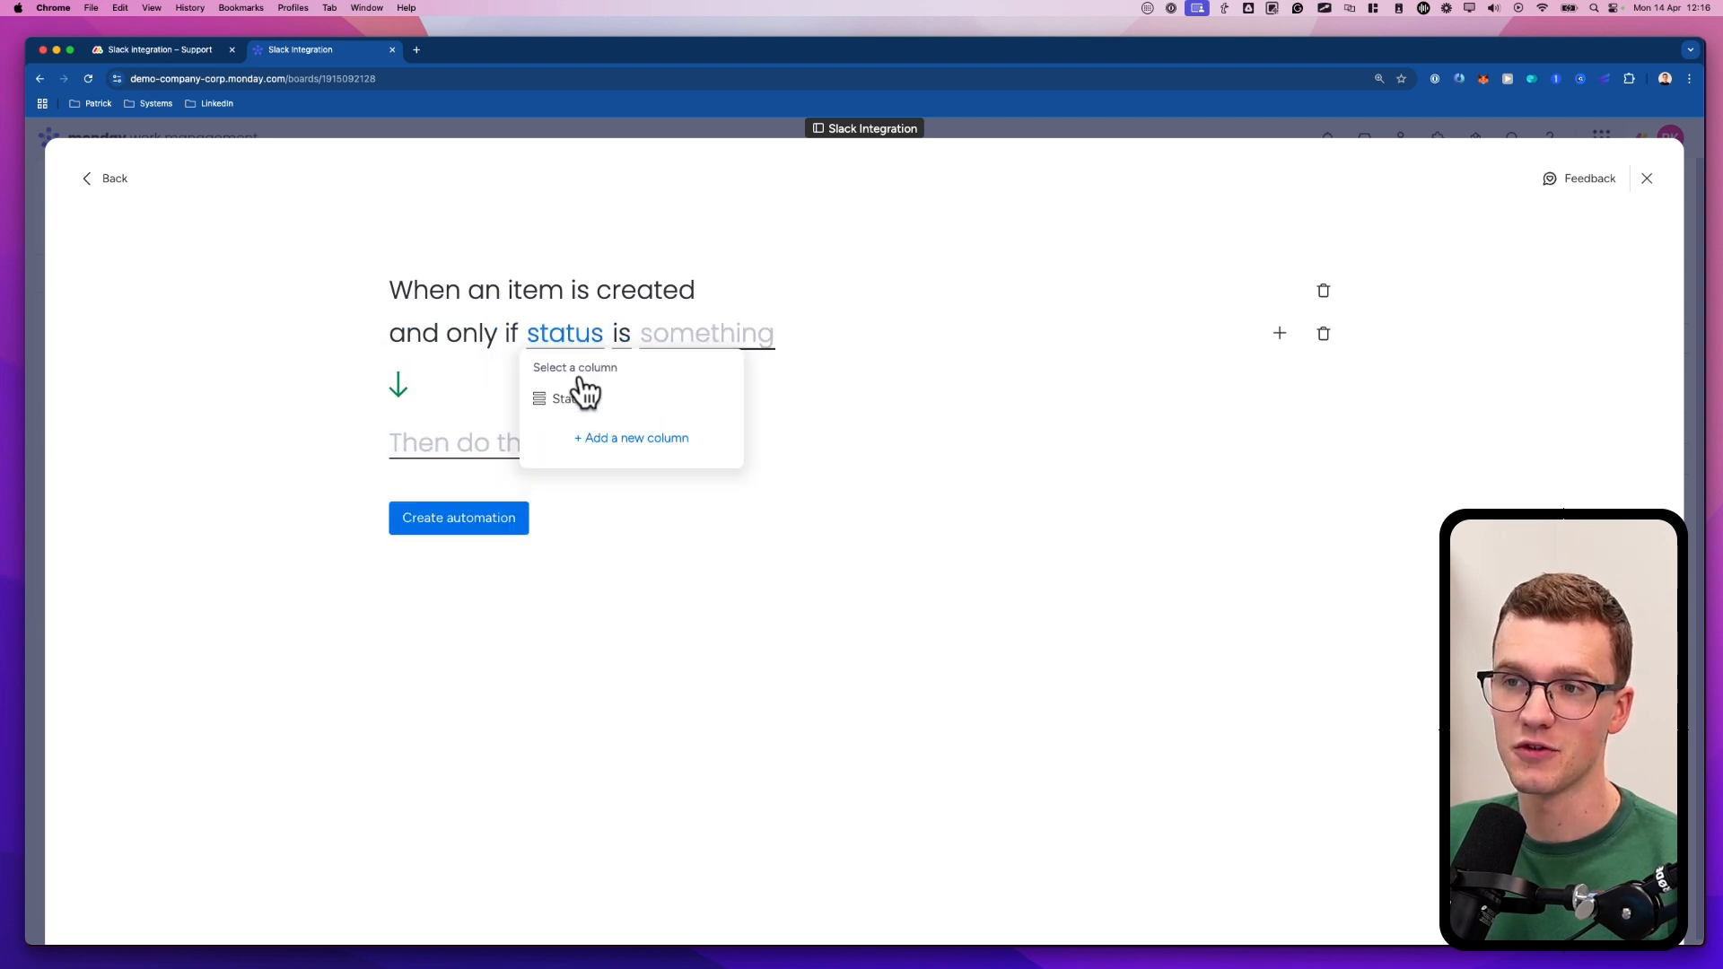
left_click(580, 397)
left_click(706, 333)
left_click(740, 430)
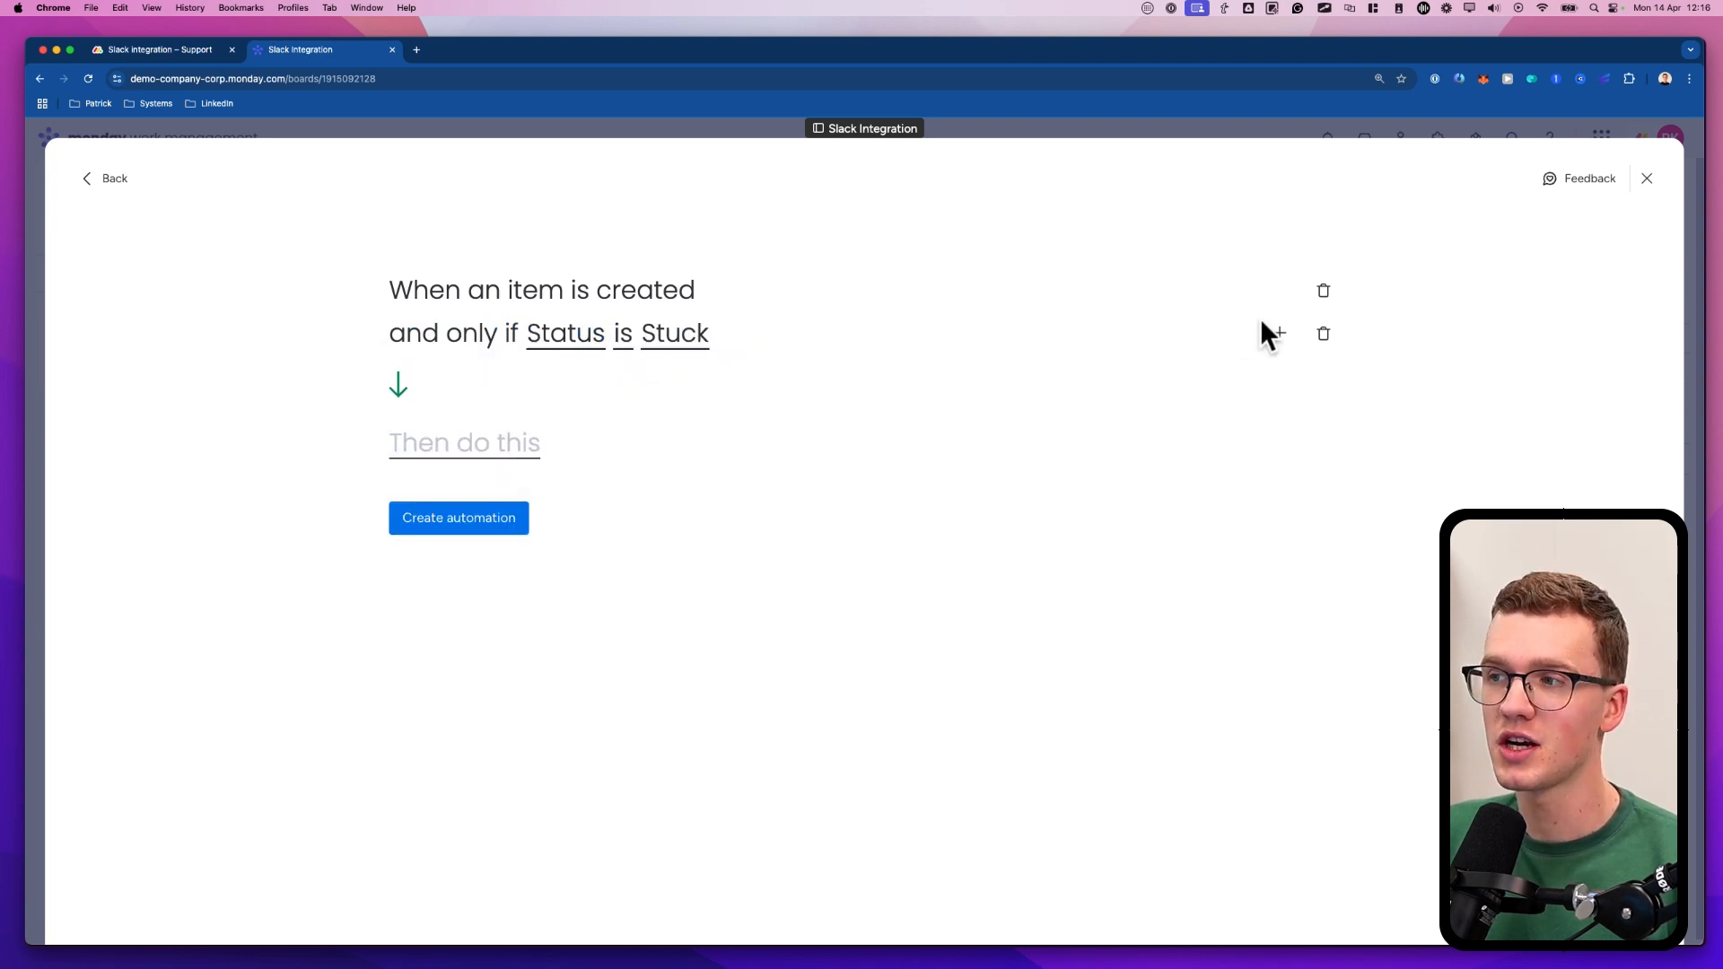
left_click(1279, 334)
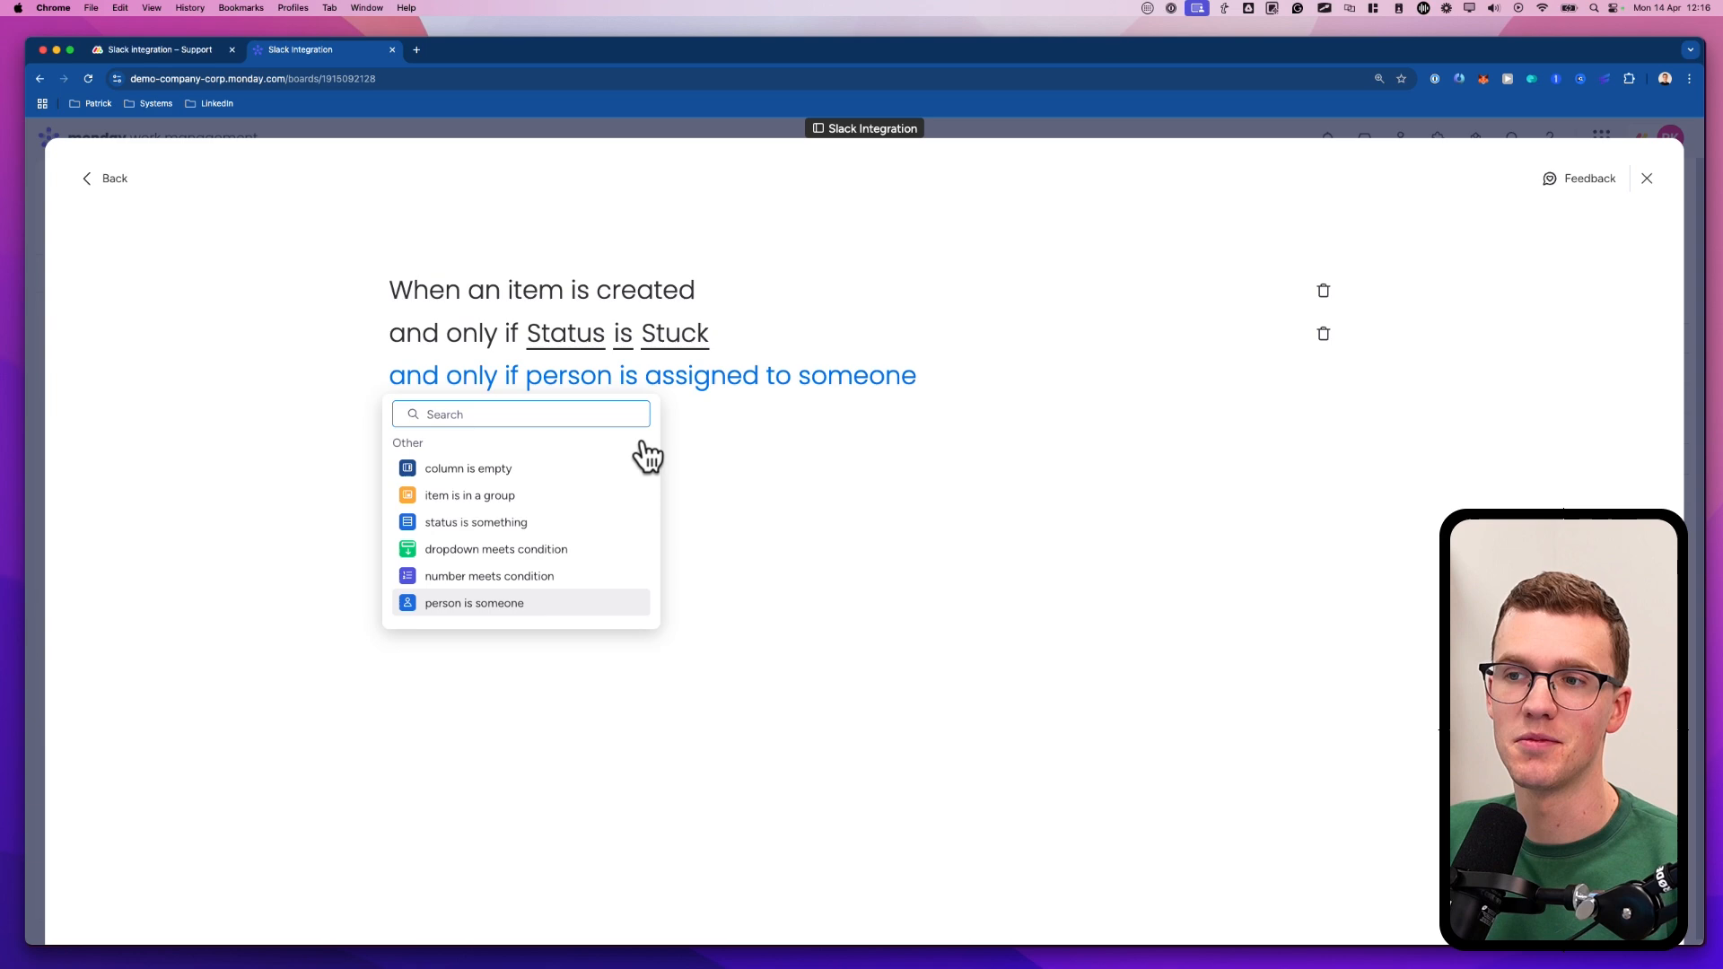
left_click(473, 603)
left_click(568, 376)
left_click(599, 445)
left_click(858, 375)
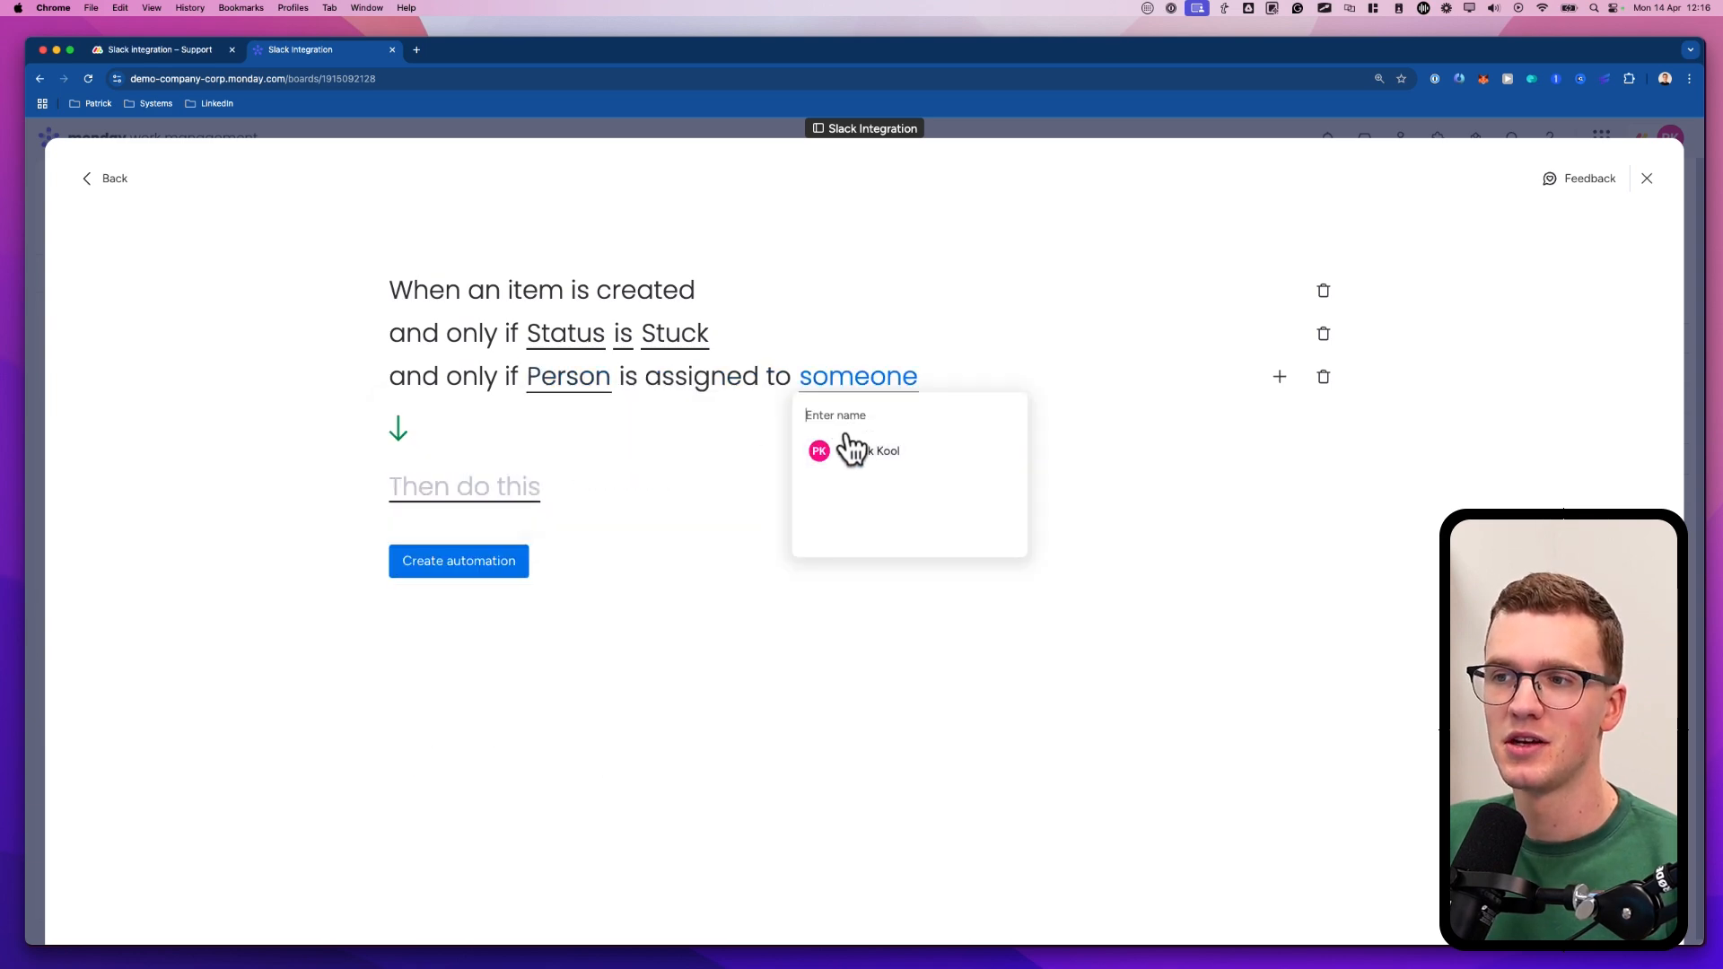
left_click(851, 449)
Choose the Slack notify-in-channel action using the connected Slack account.
left_click(464, 488)
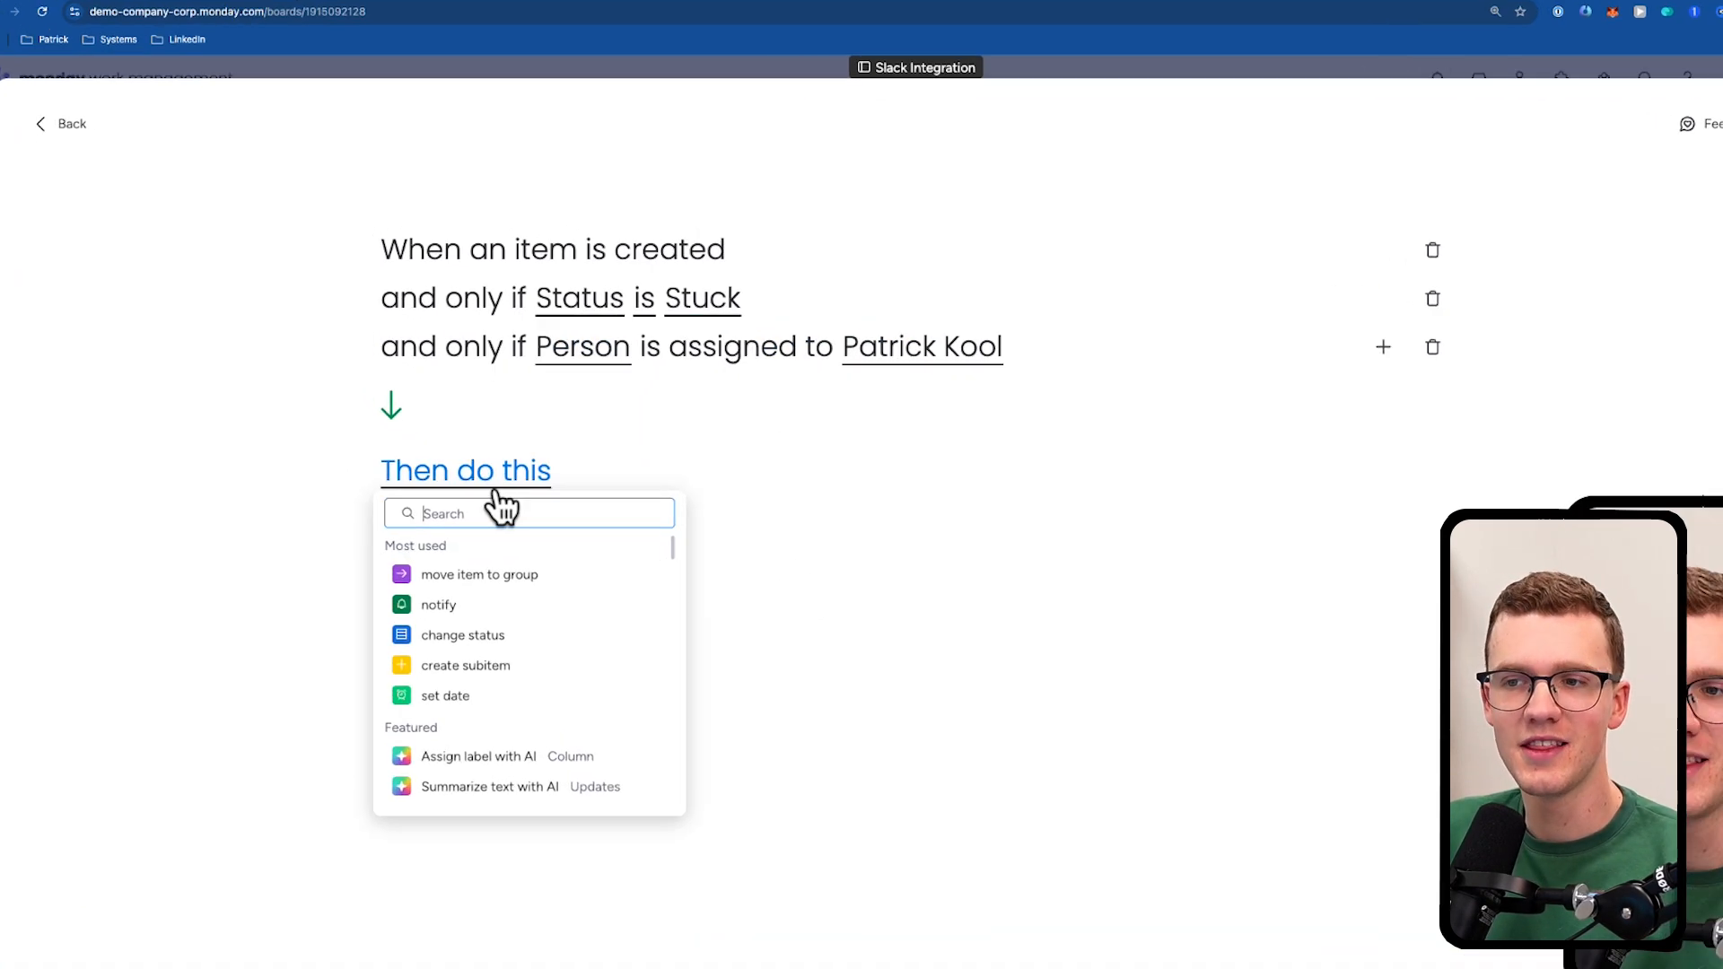
type("slack")
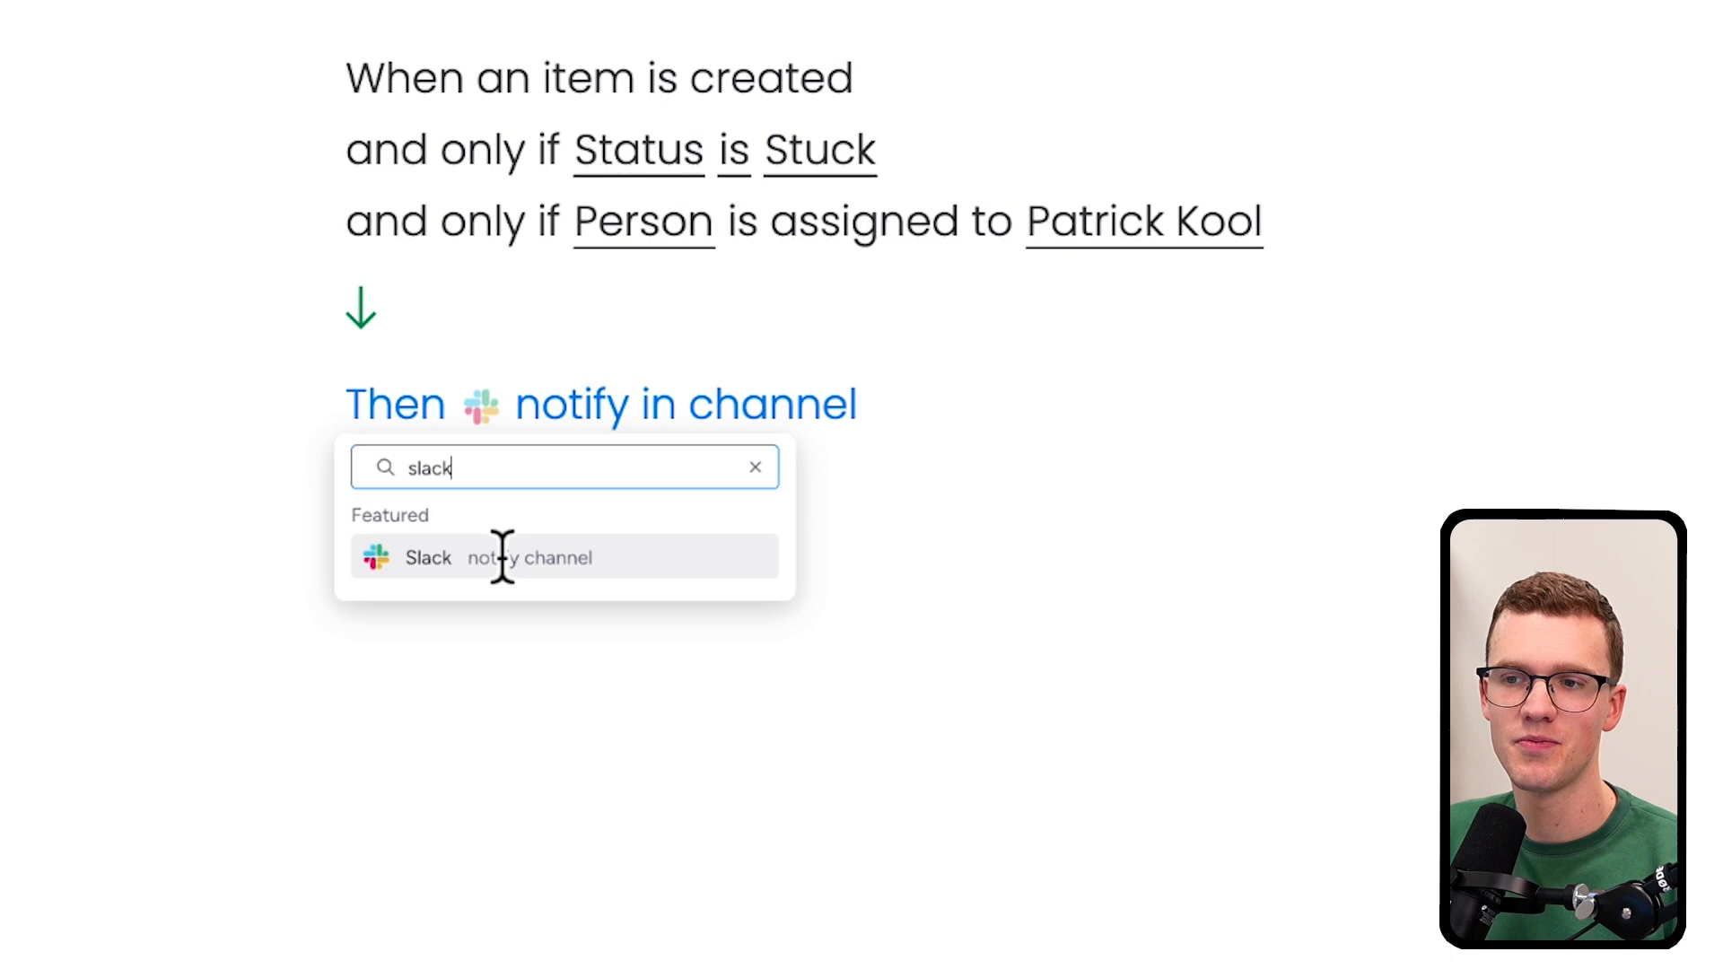
left_click(499, 558)
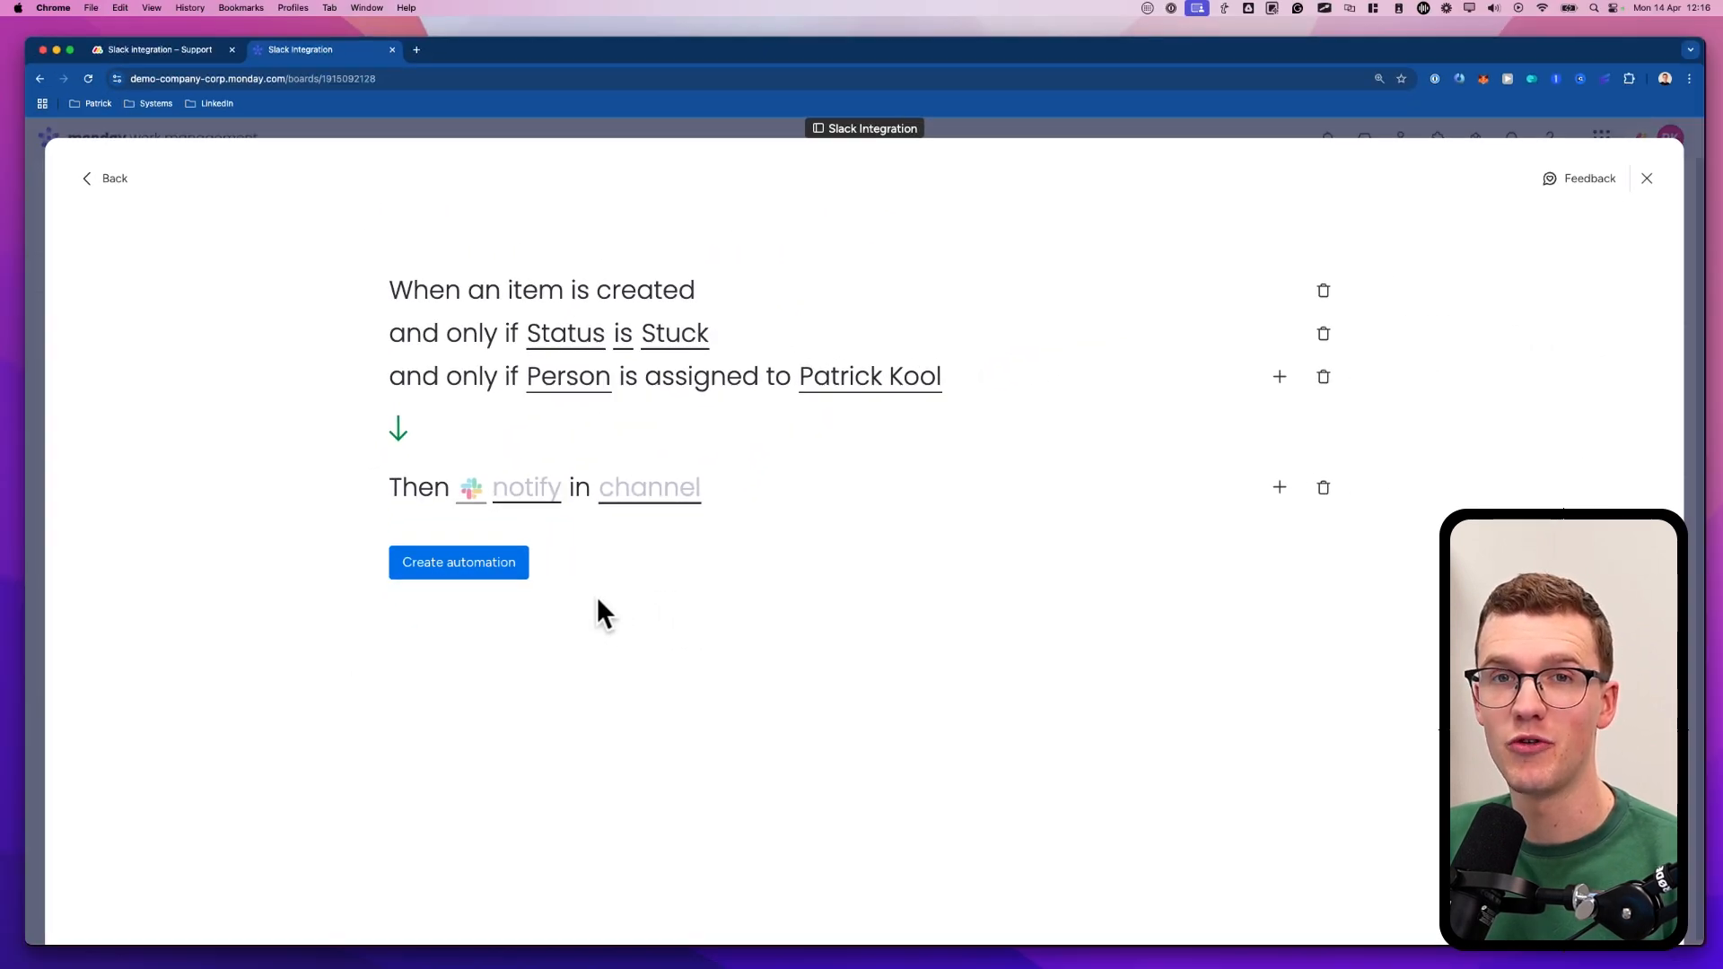
left_click(525, 487)
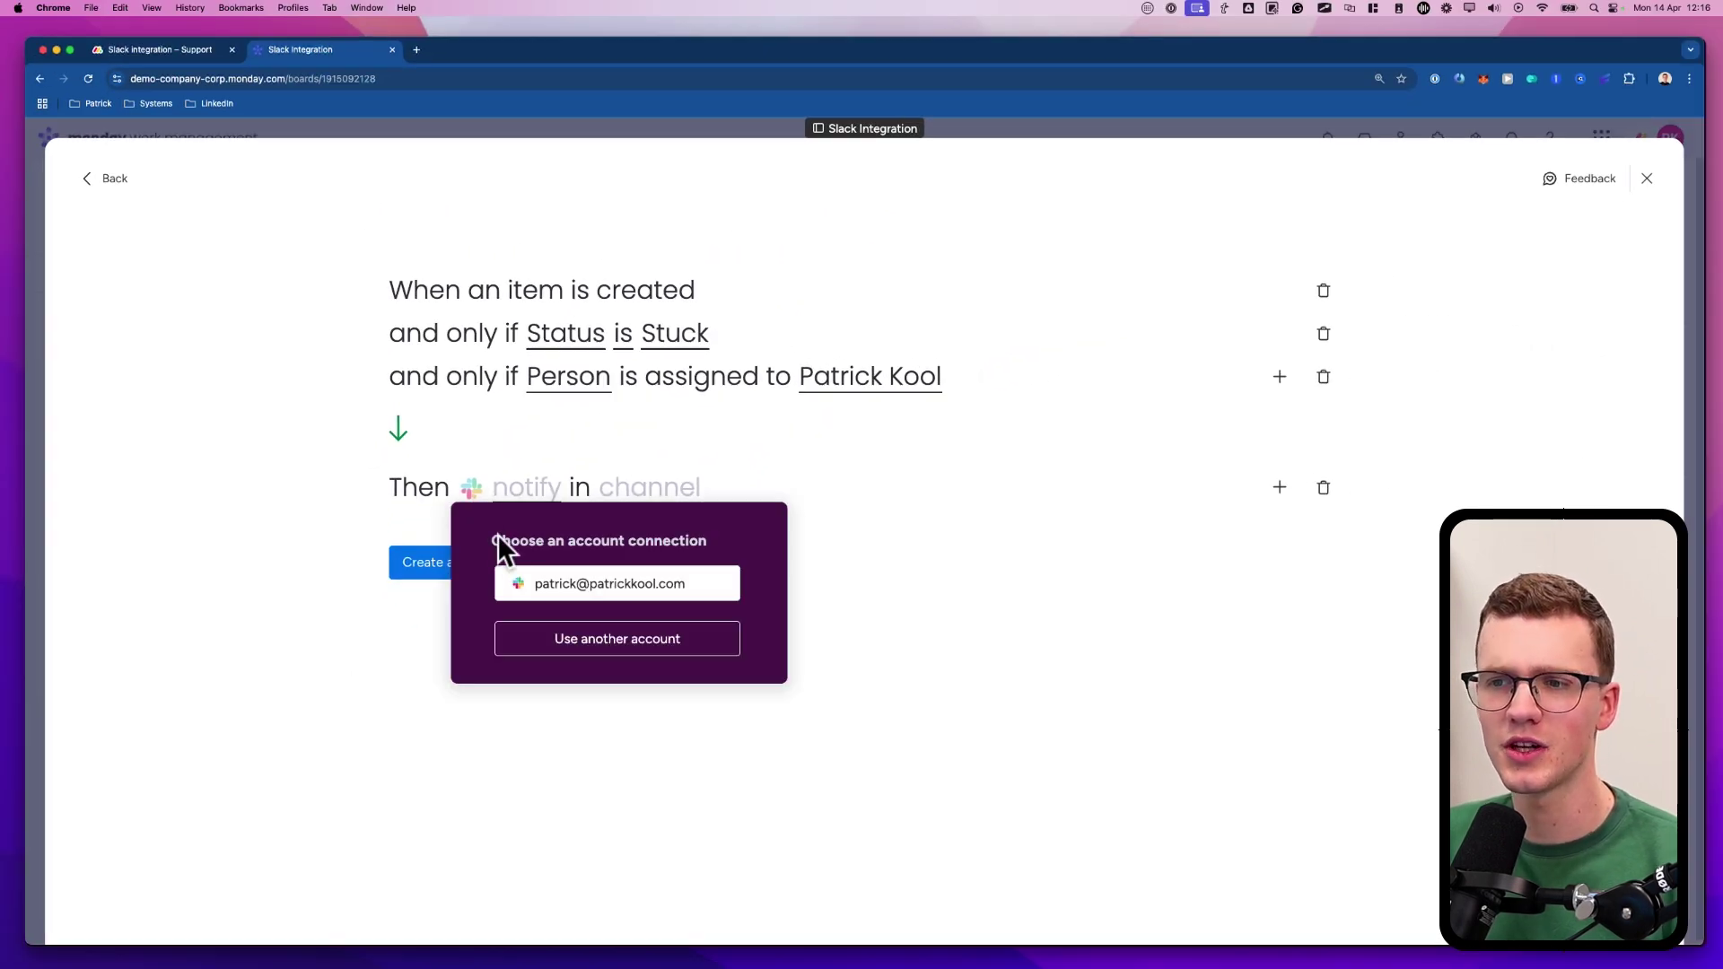
left_click(592, 587)
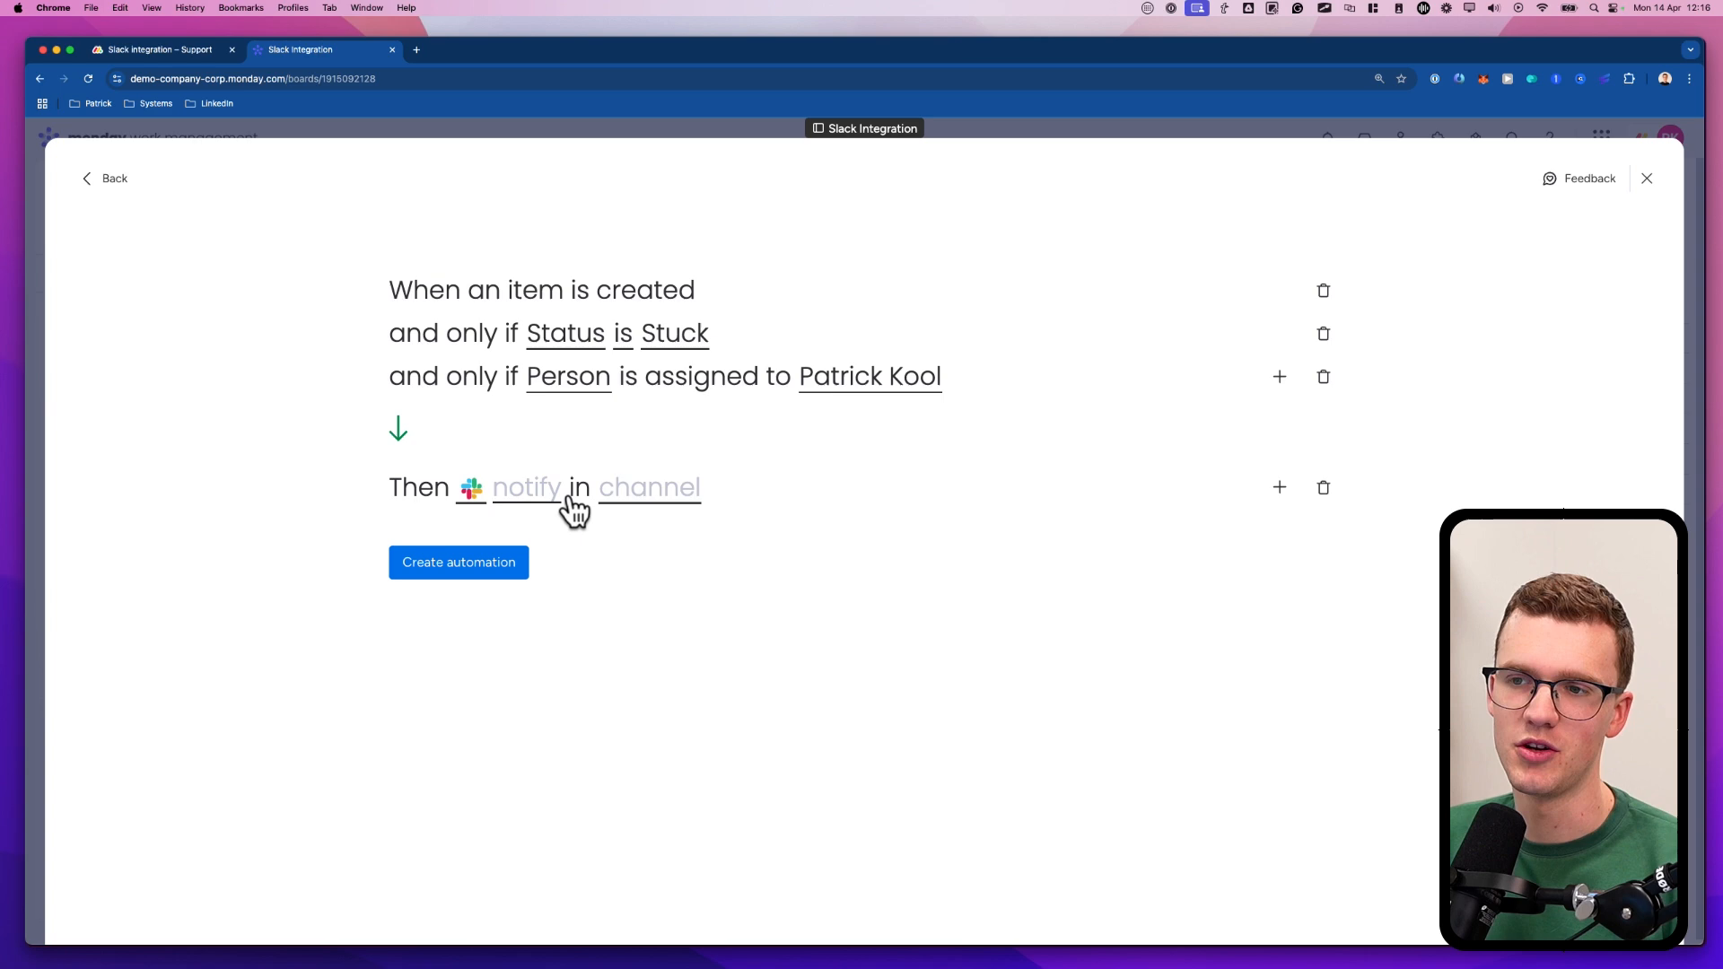
Write the notification message, target the slack-demo channel and create the automation.
left_click(539, 490)
left_click(677, 606)
type("rea")
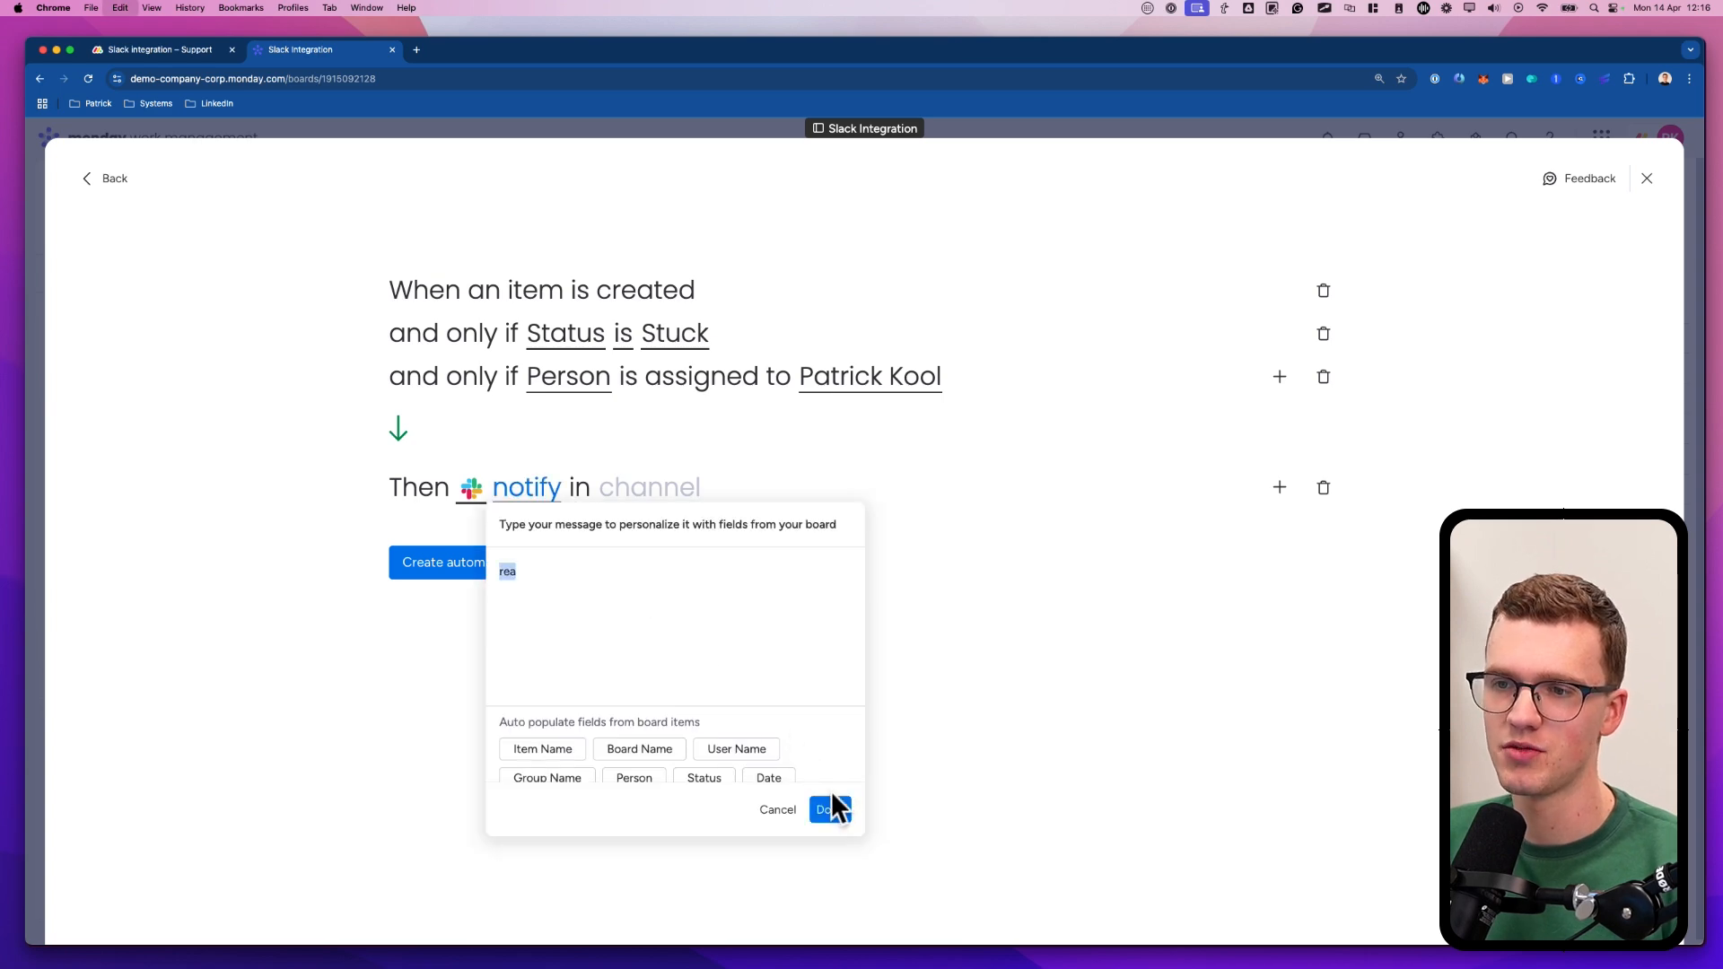
left_click(830, 811)
left_click(650, 488)
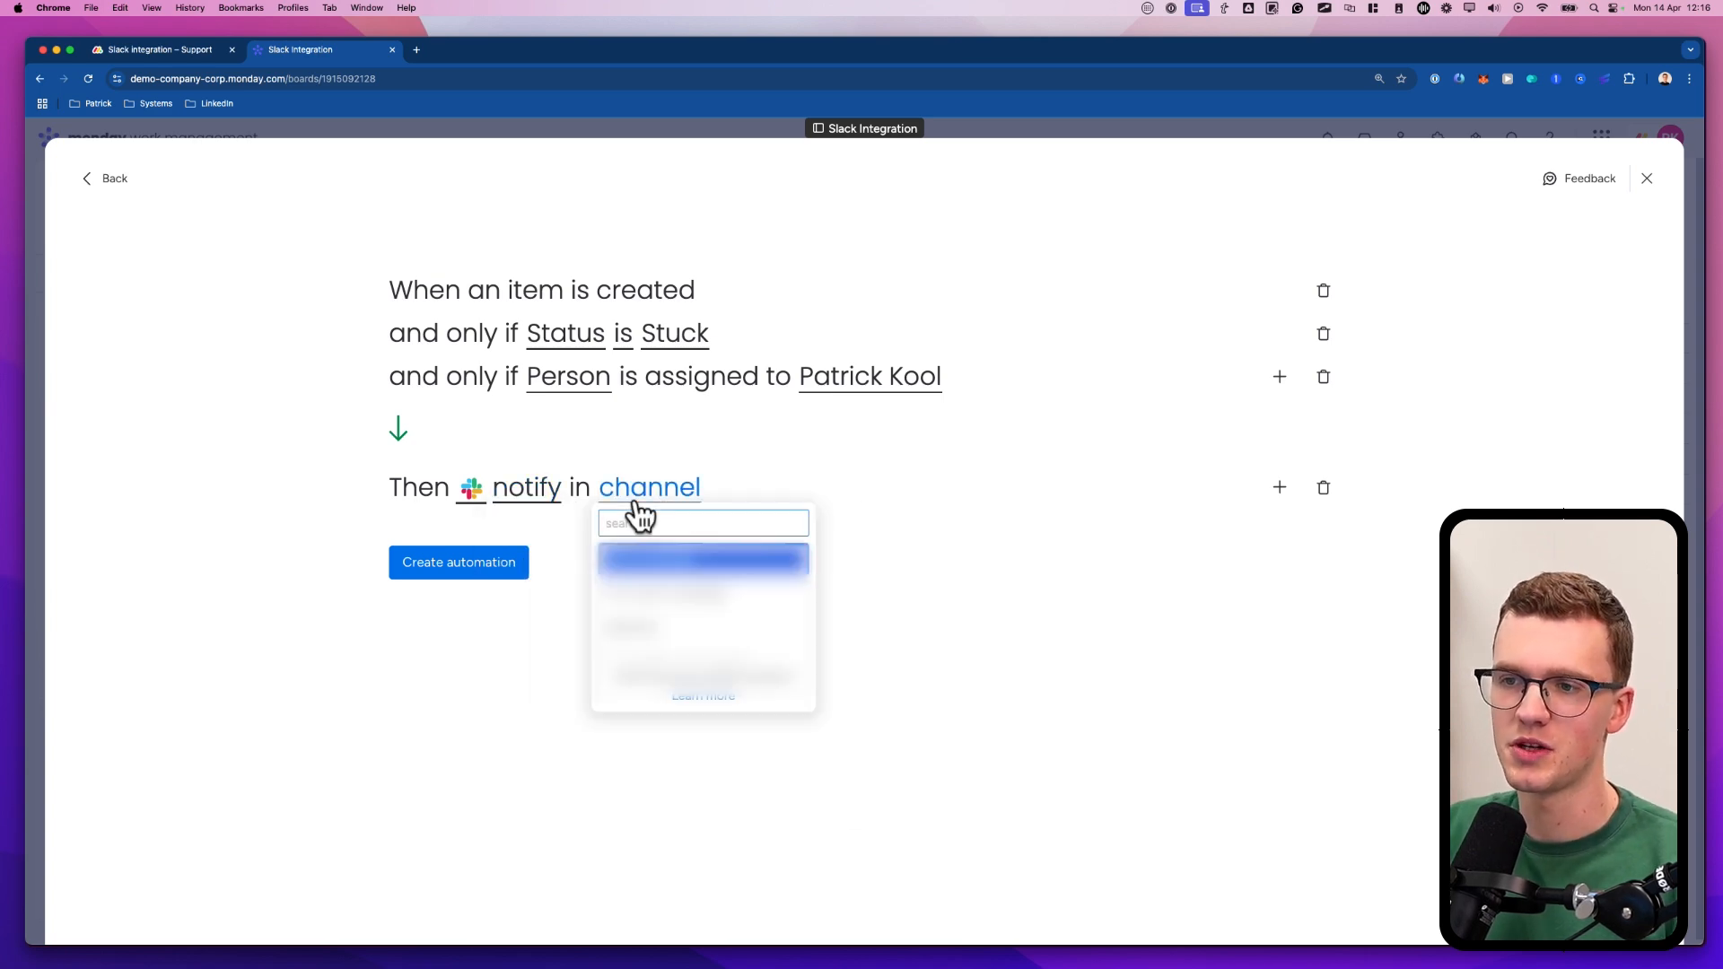
type("slack")
left_click(647, 557)
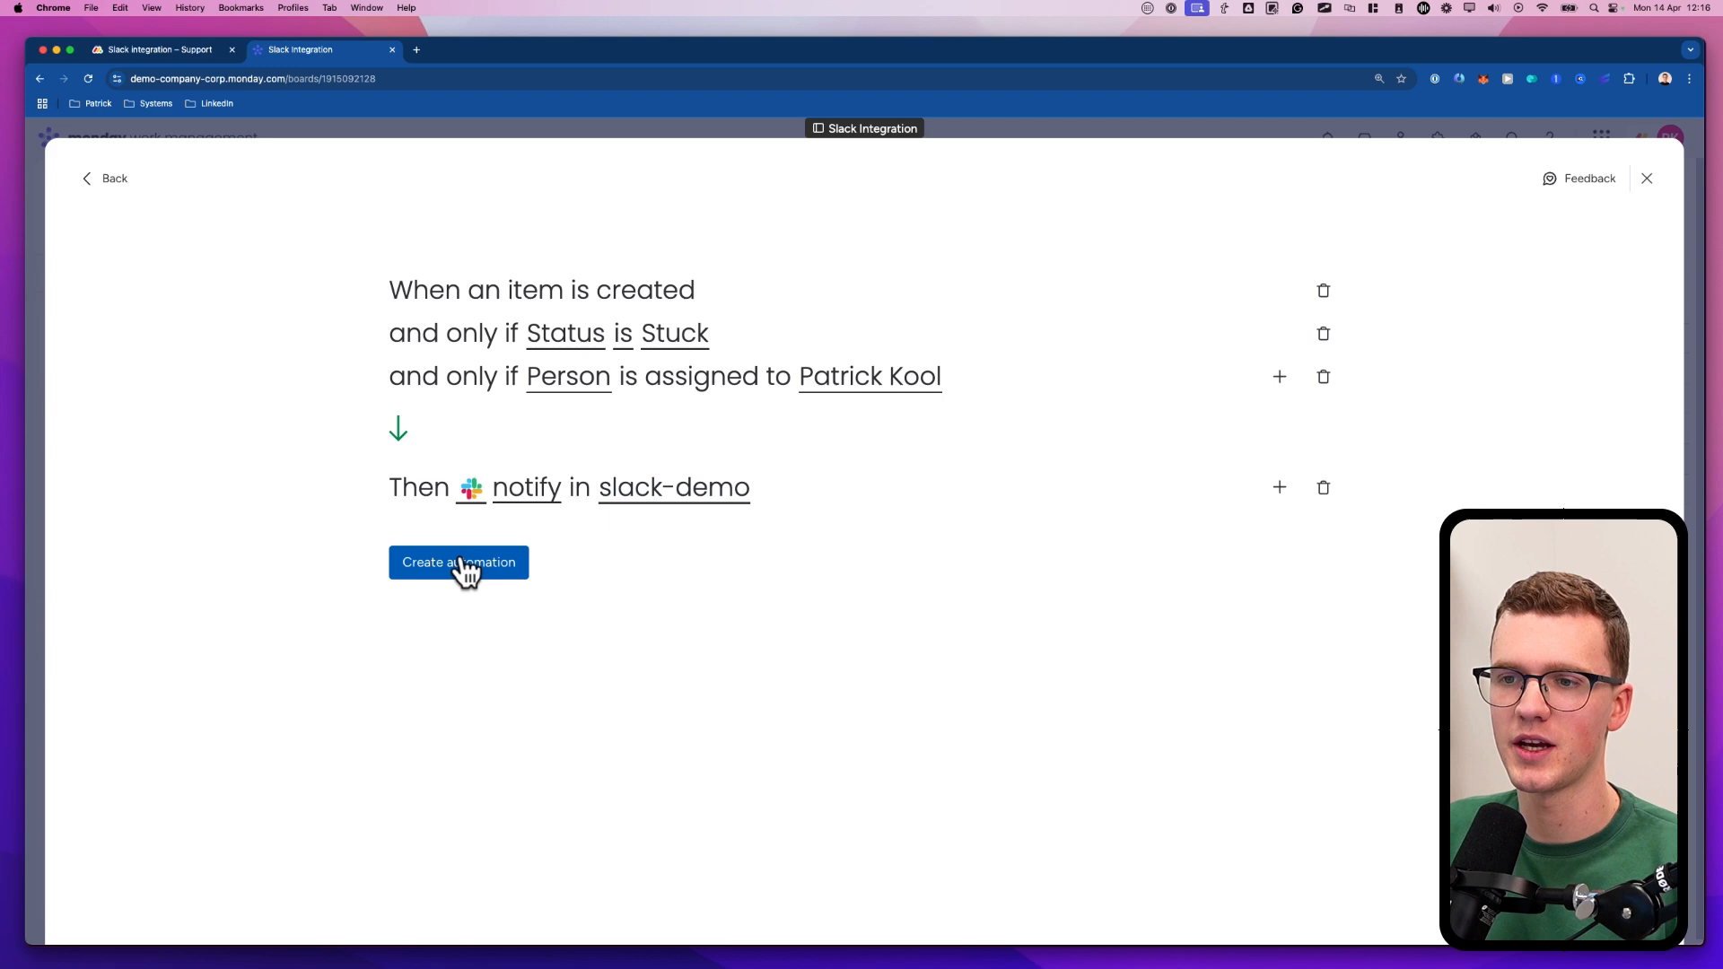
left_click(459, 563)
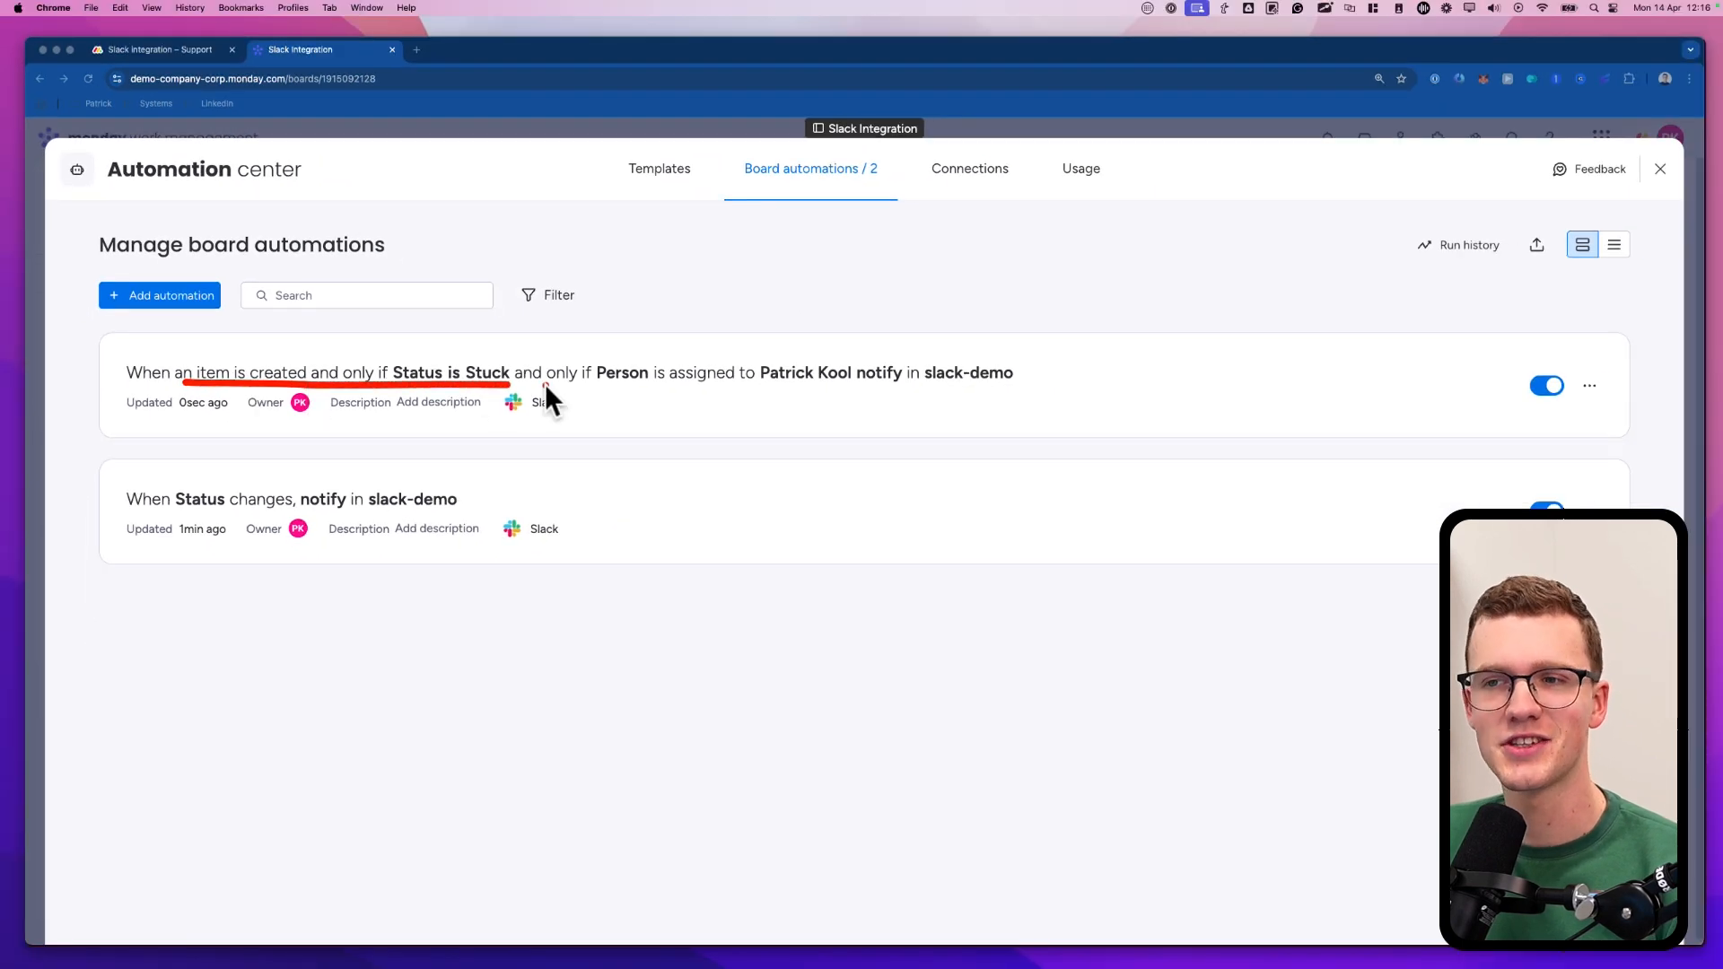
Reopen the board automations and open the 'When Status changes, notify in slack-demo' automation.
left_click_drag(546, 391, 883, 391)
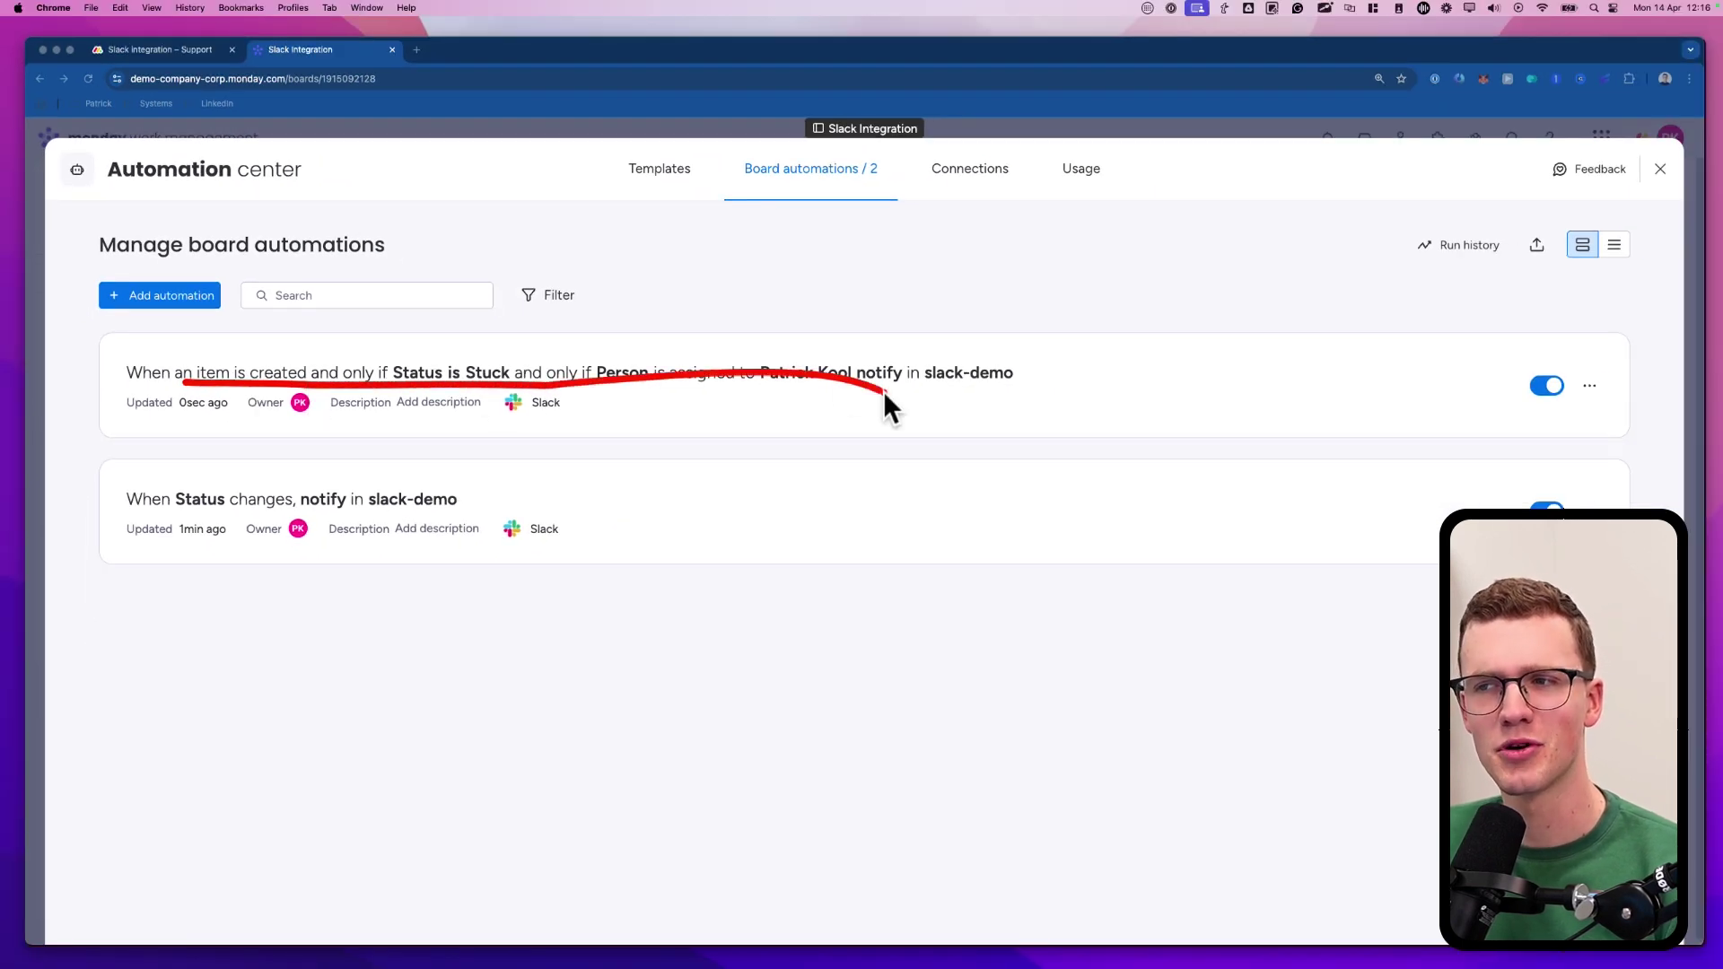
left_click(591, 130)
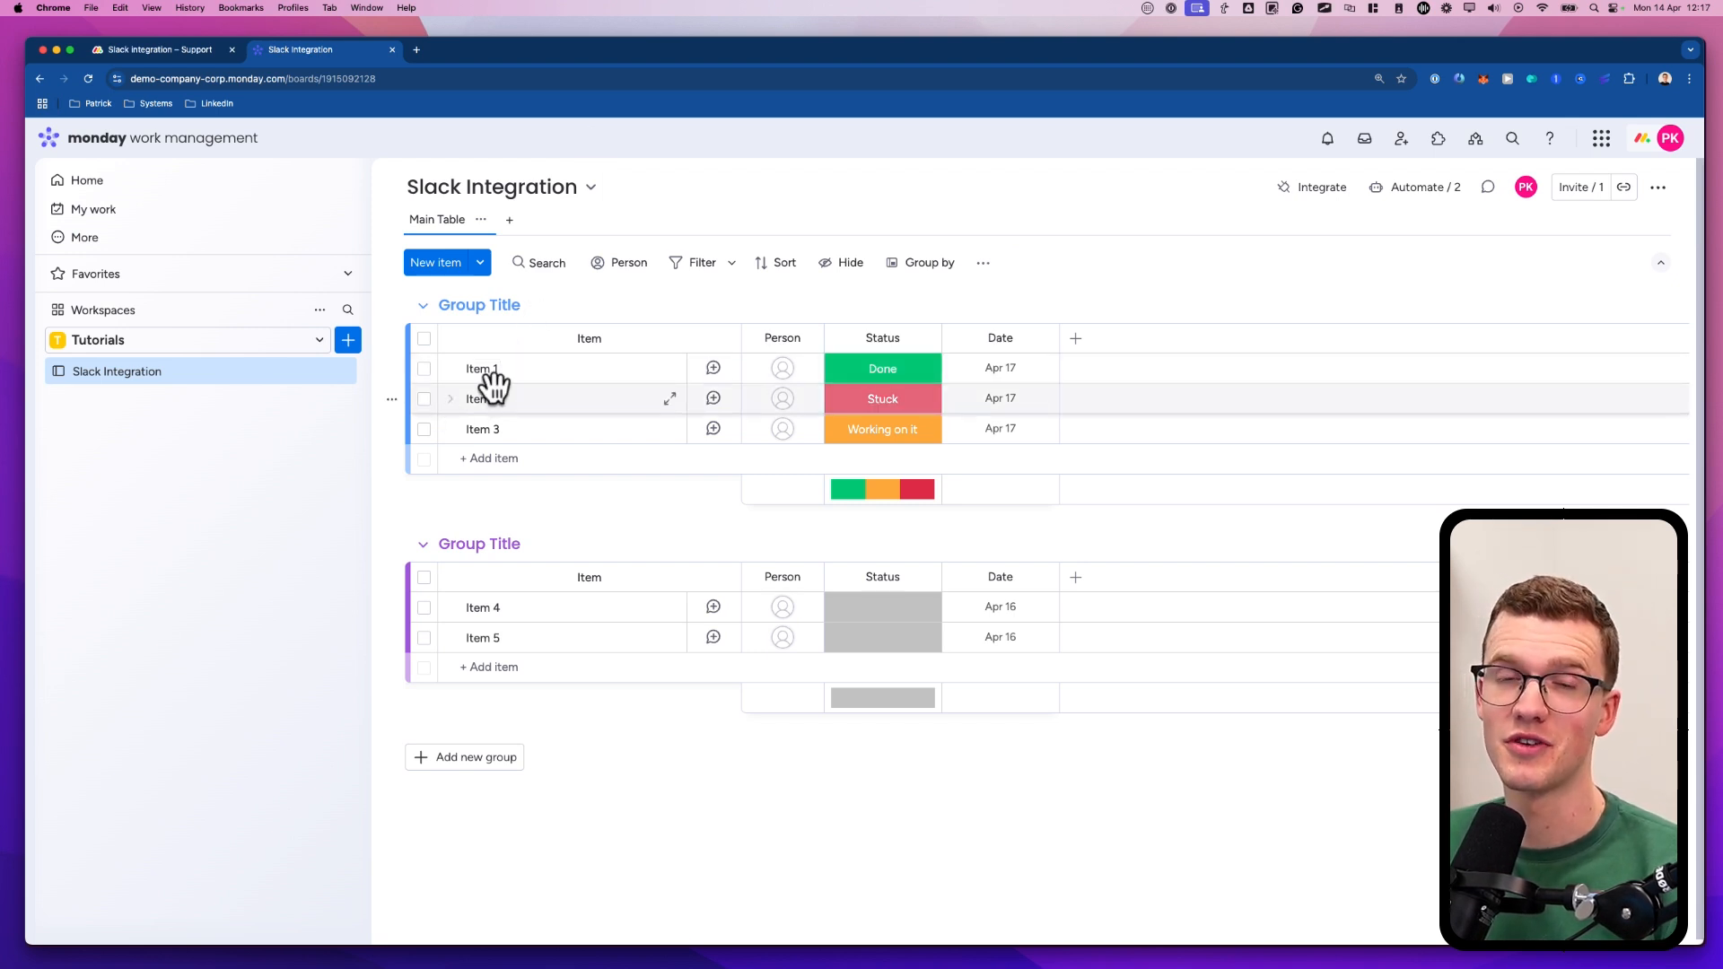
left_click(1418, 189)
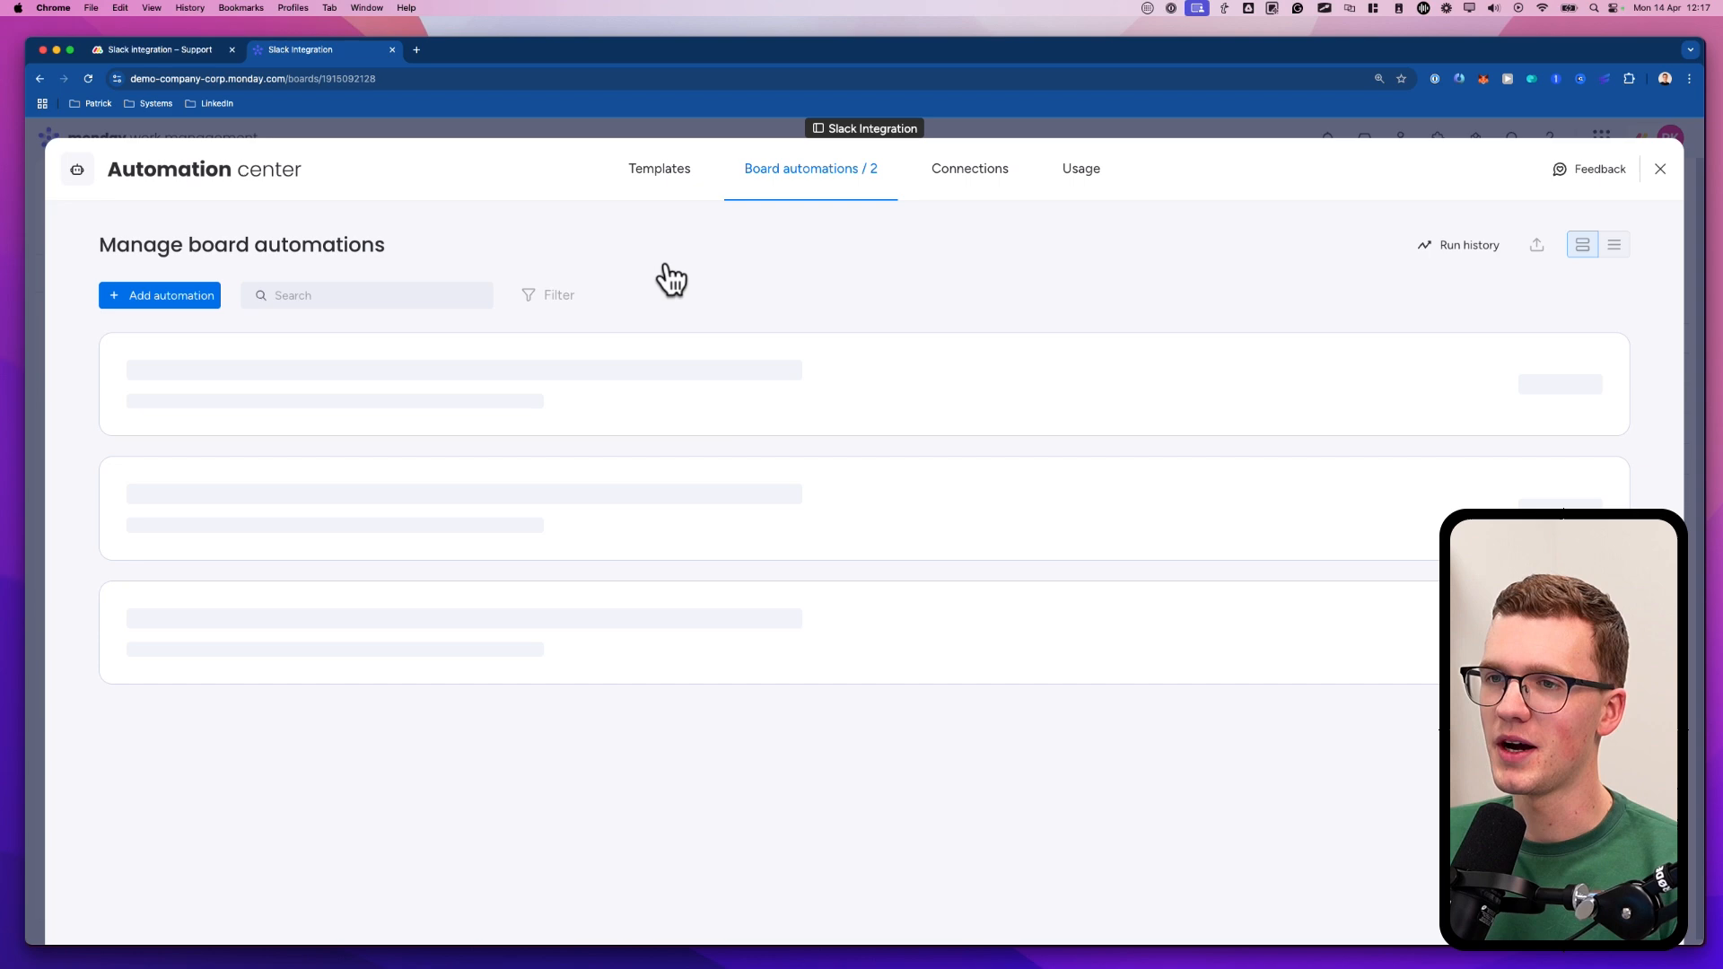
left_click(404, 518)
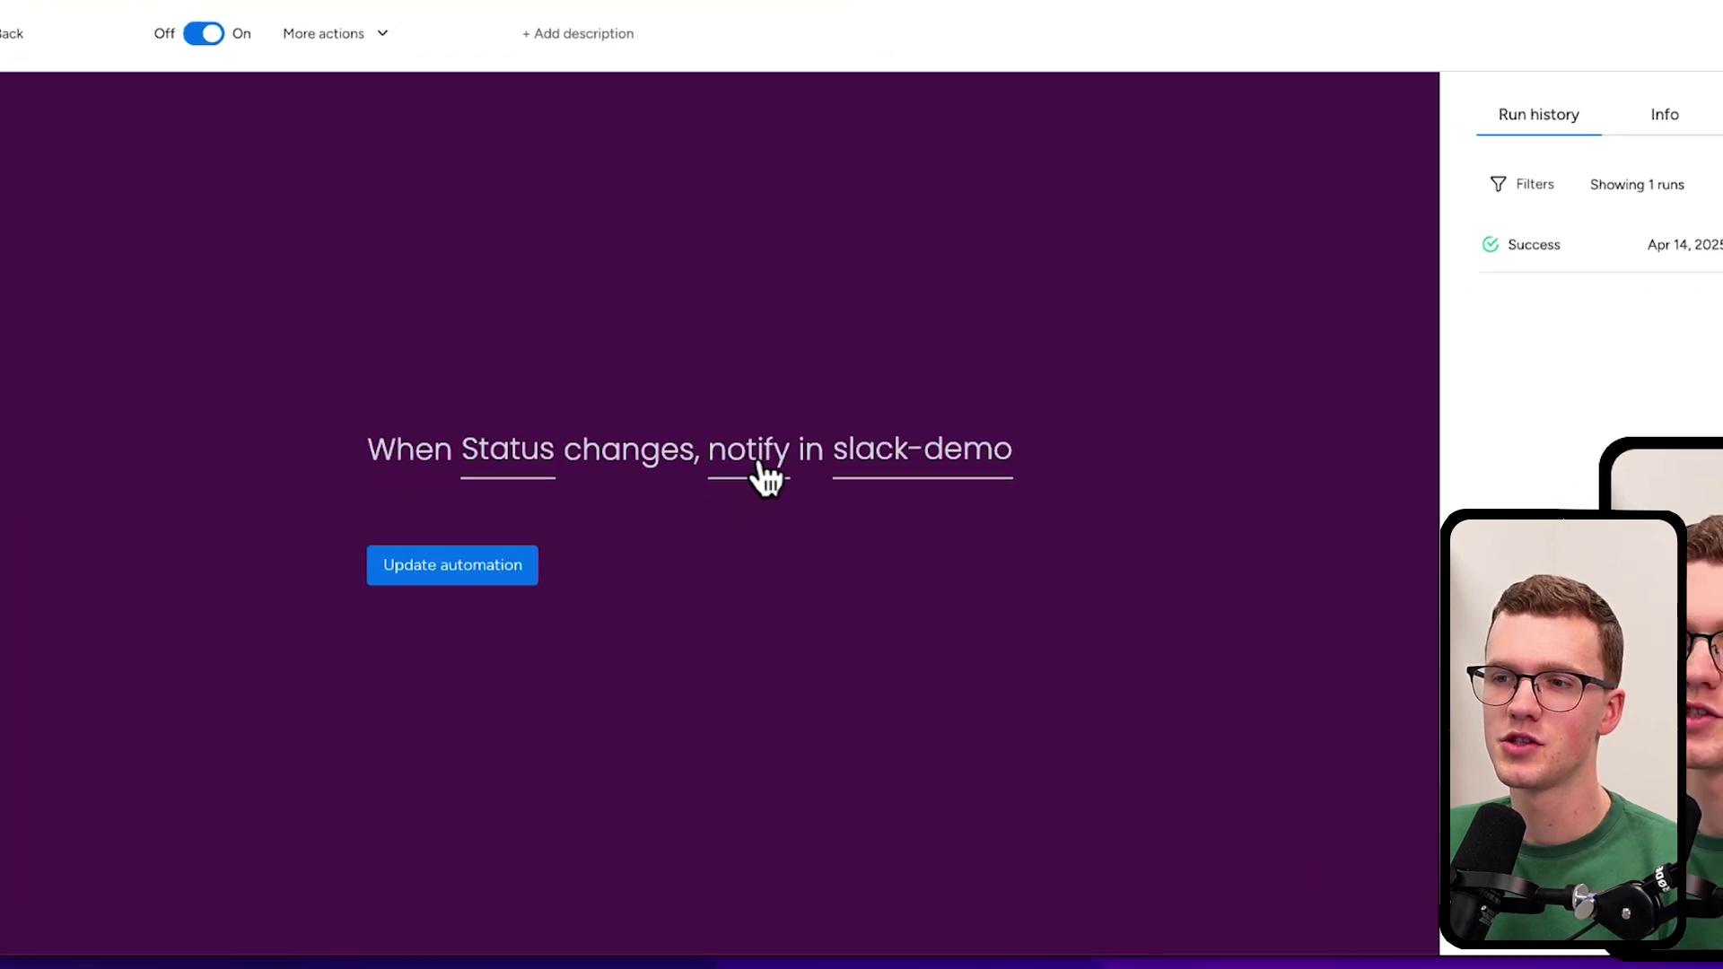
Add <!everyone> to the notification message and update the automation.
left_click(738, 539)
type("<!everyone>")
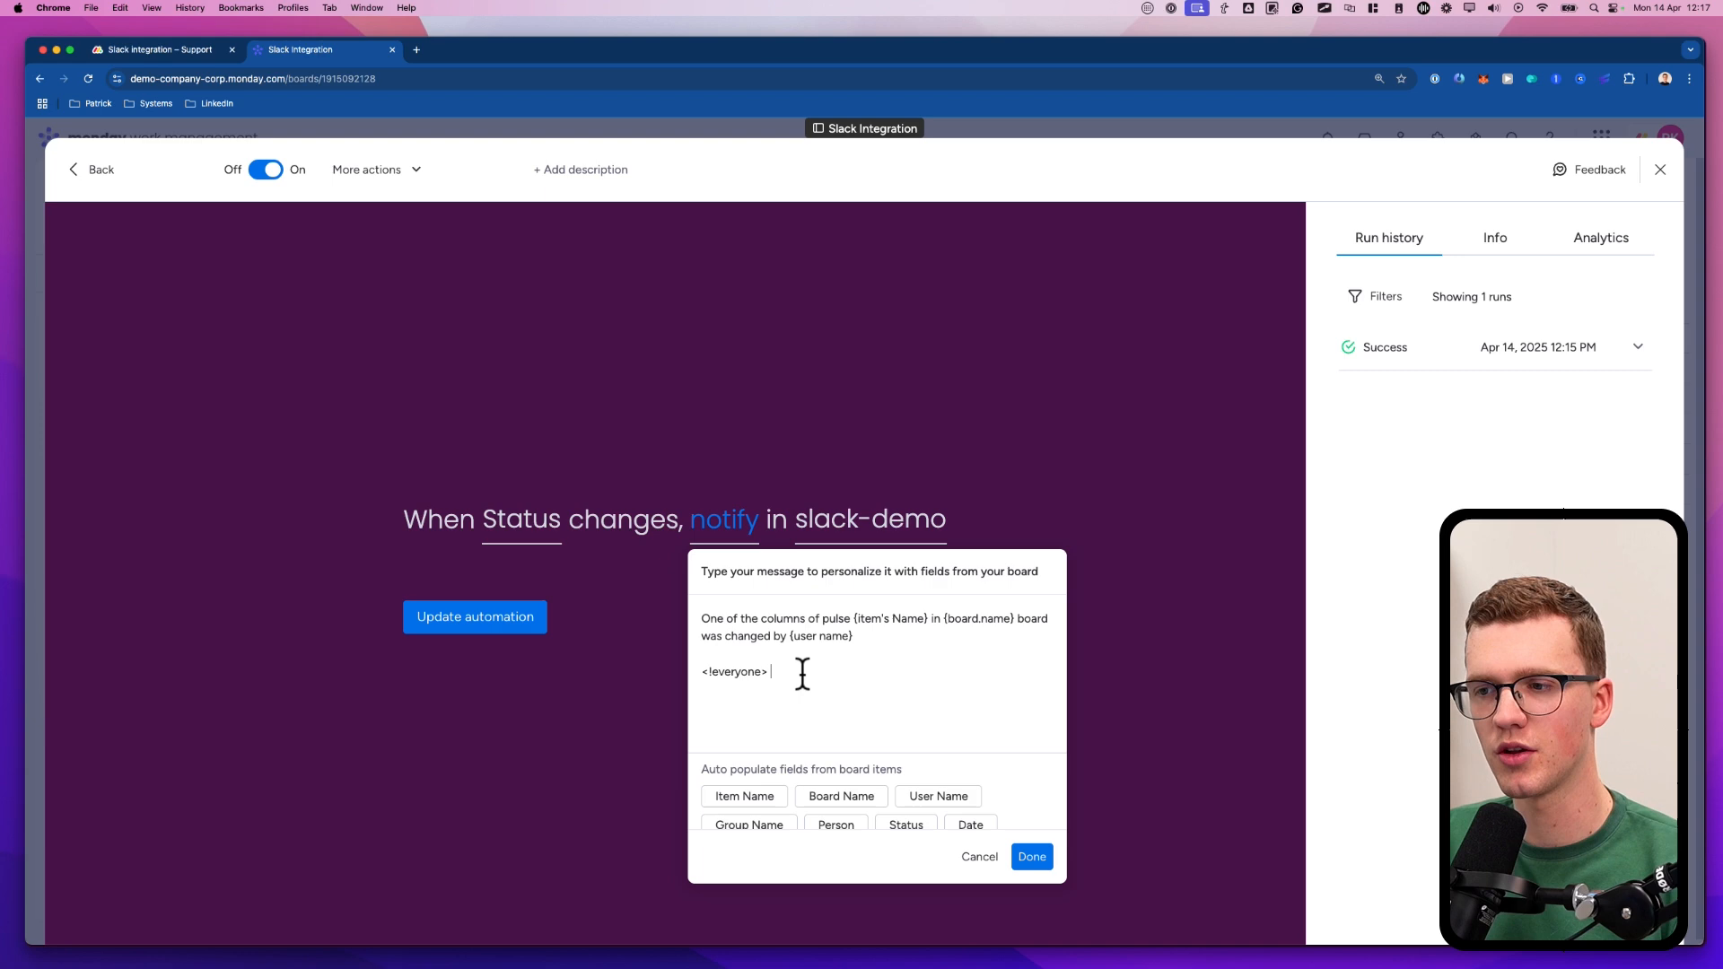
left_click(1032, 857)
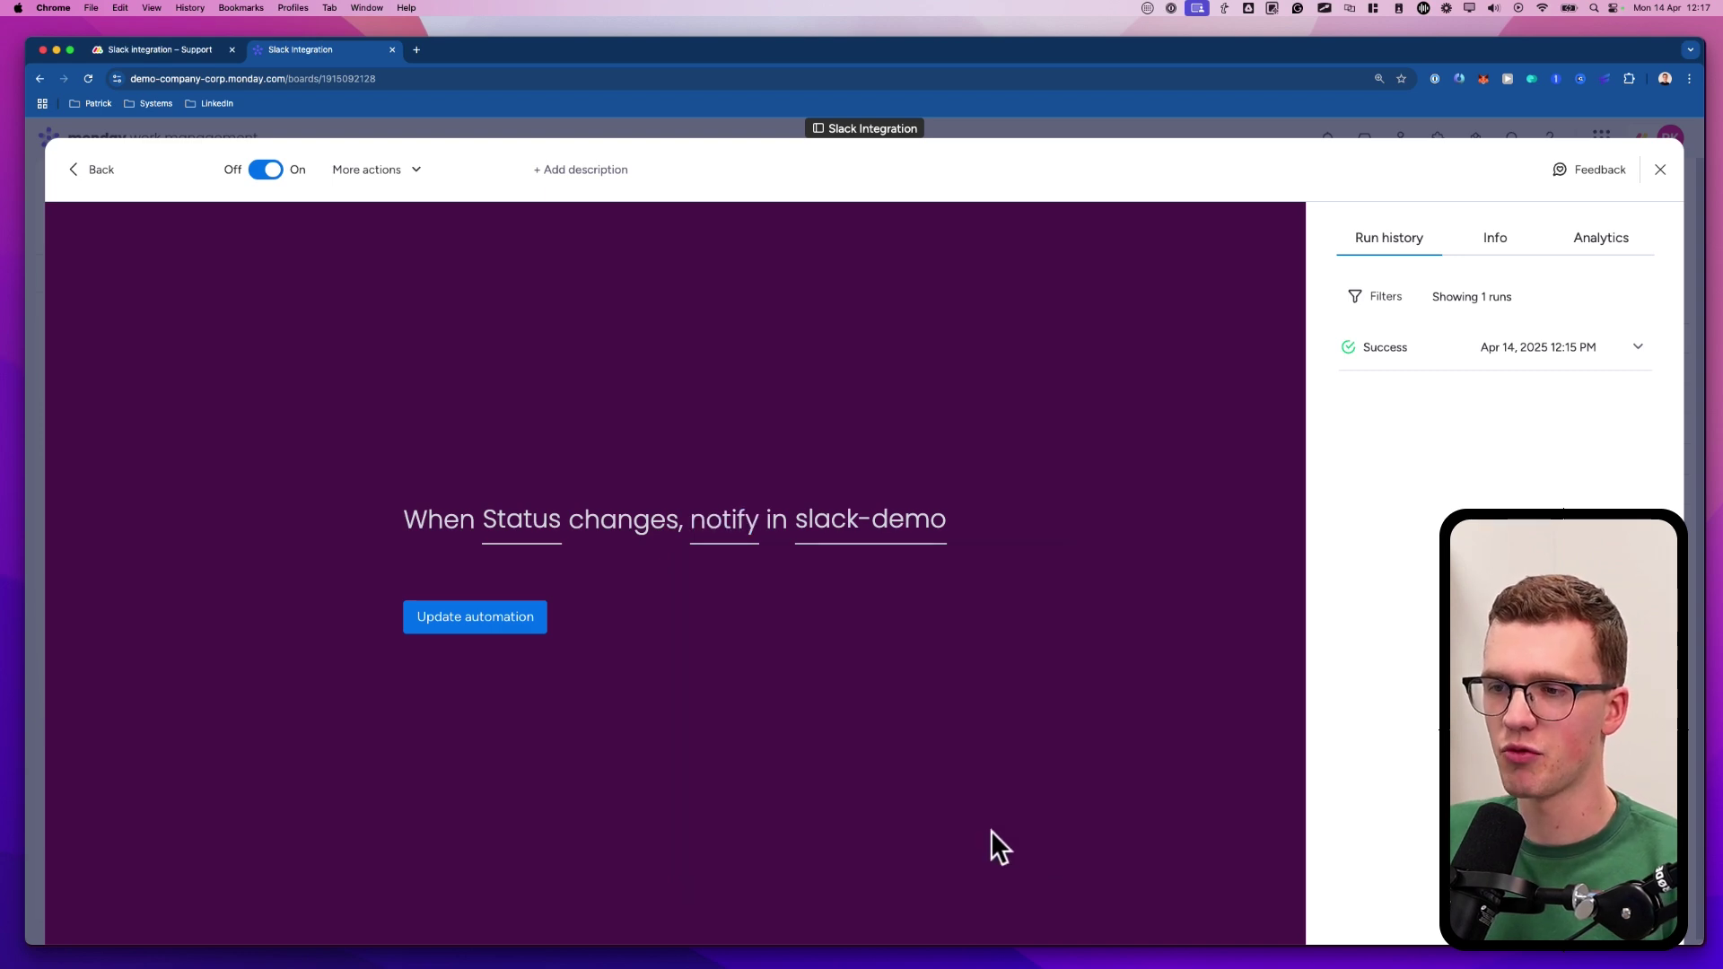
left_click(490, 623)
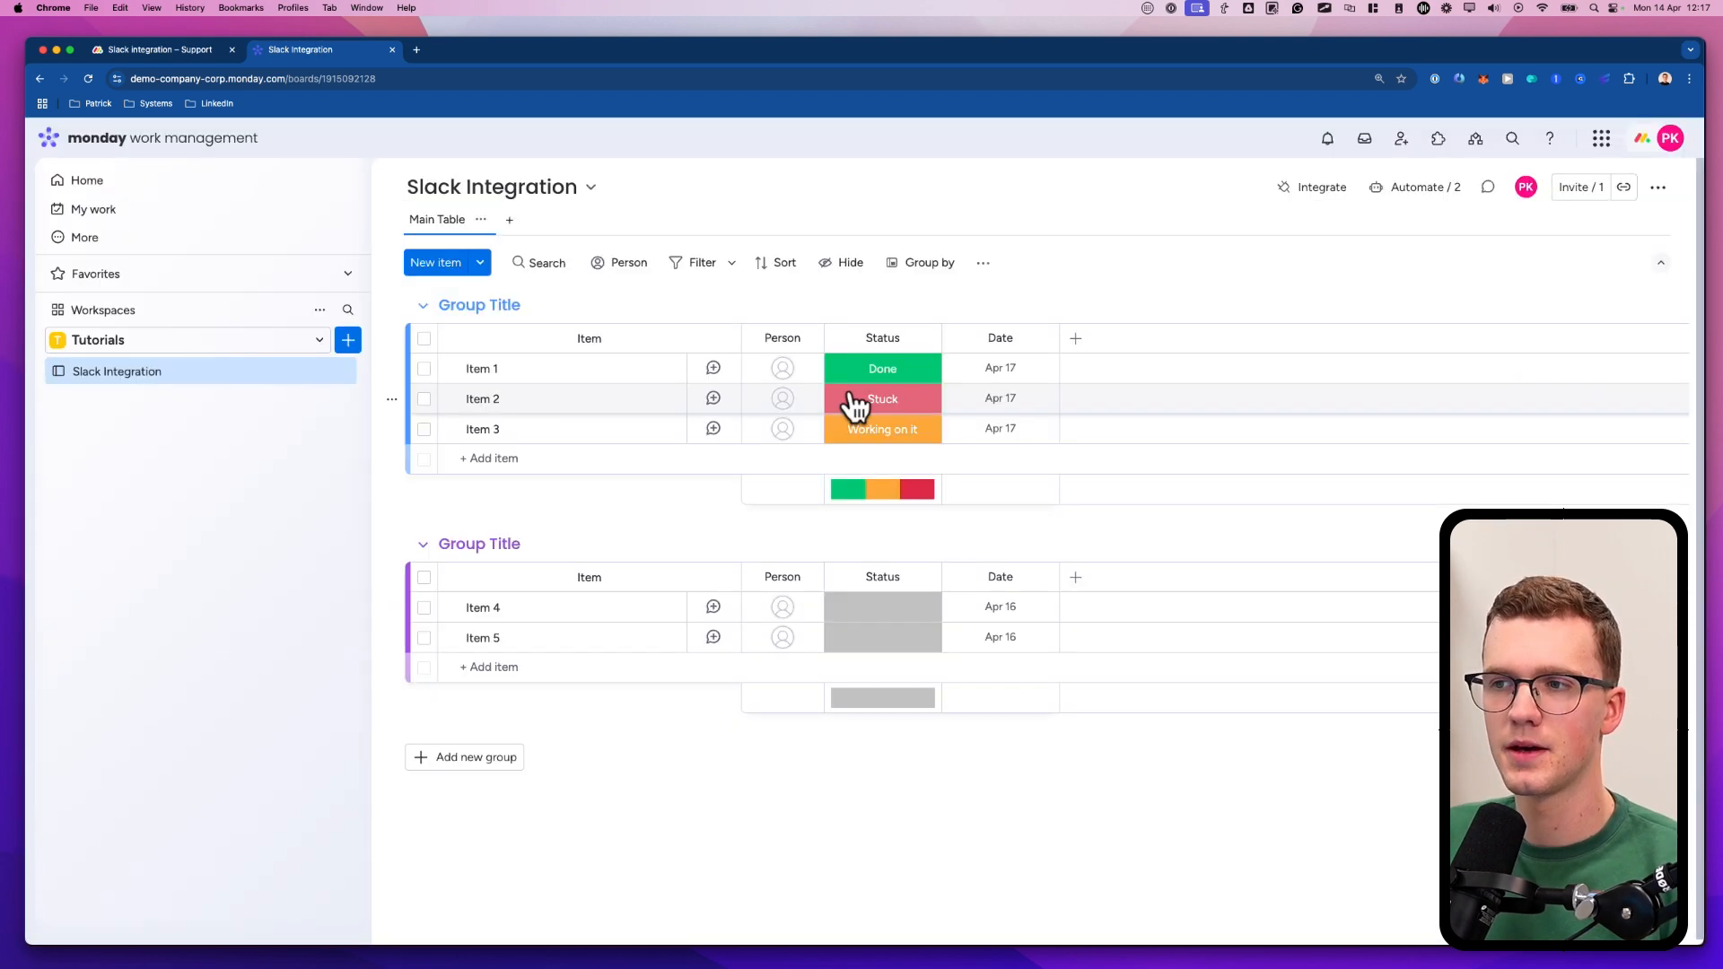
left_click(889, 377)
left_click(883, 424)
key("super+Tab")
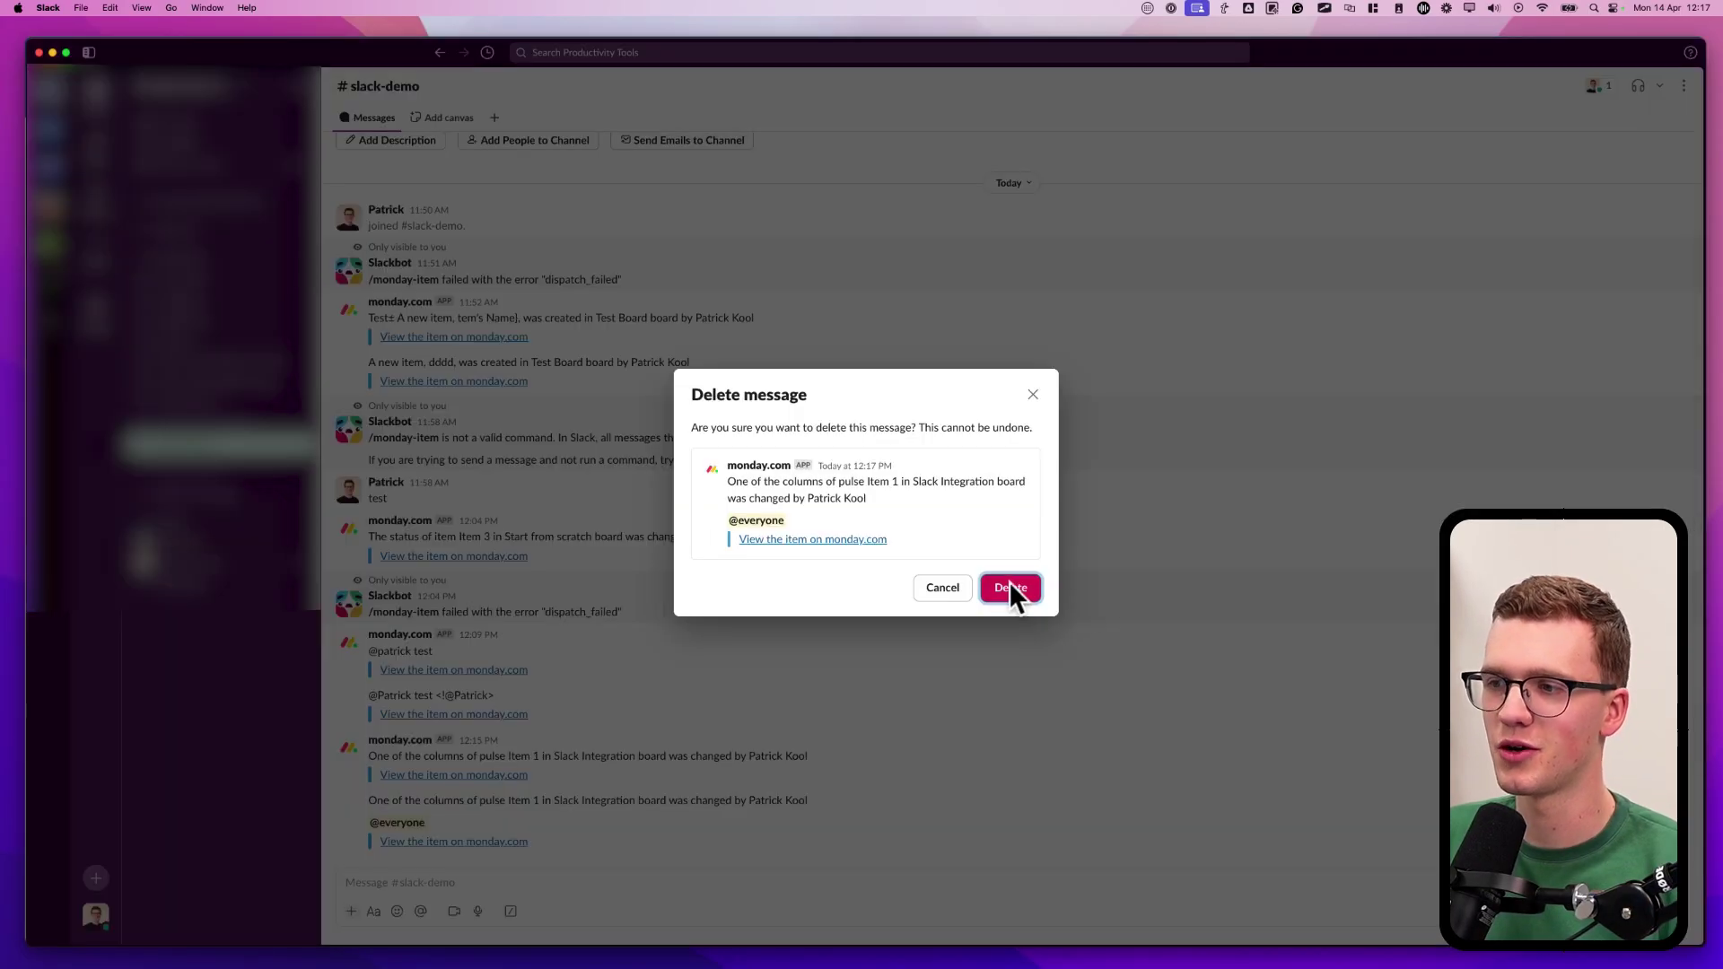
left_click(1011, 589)
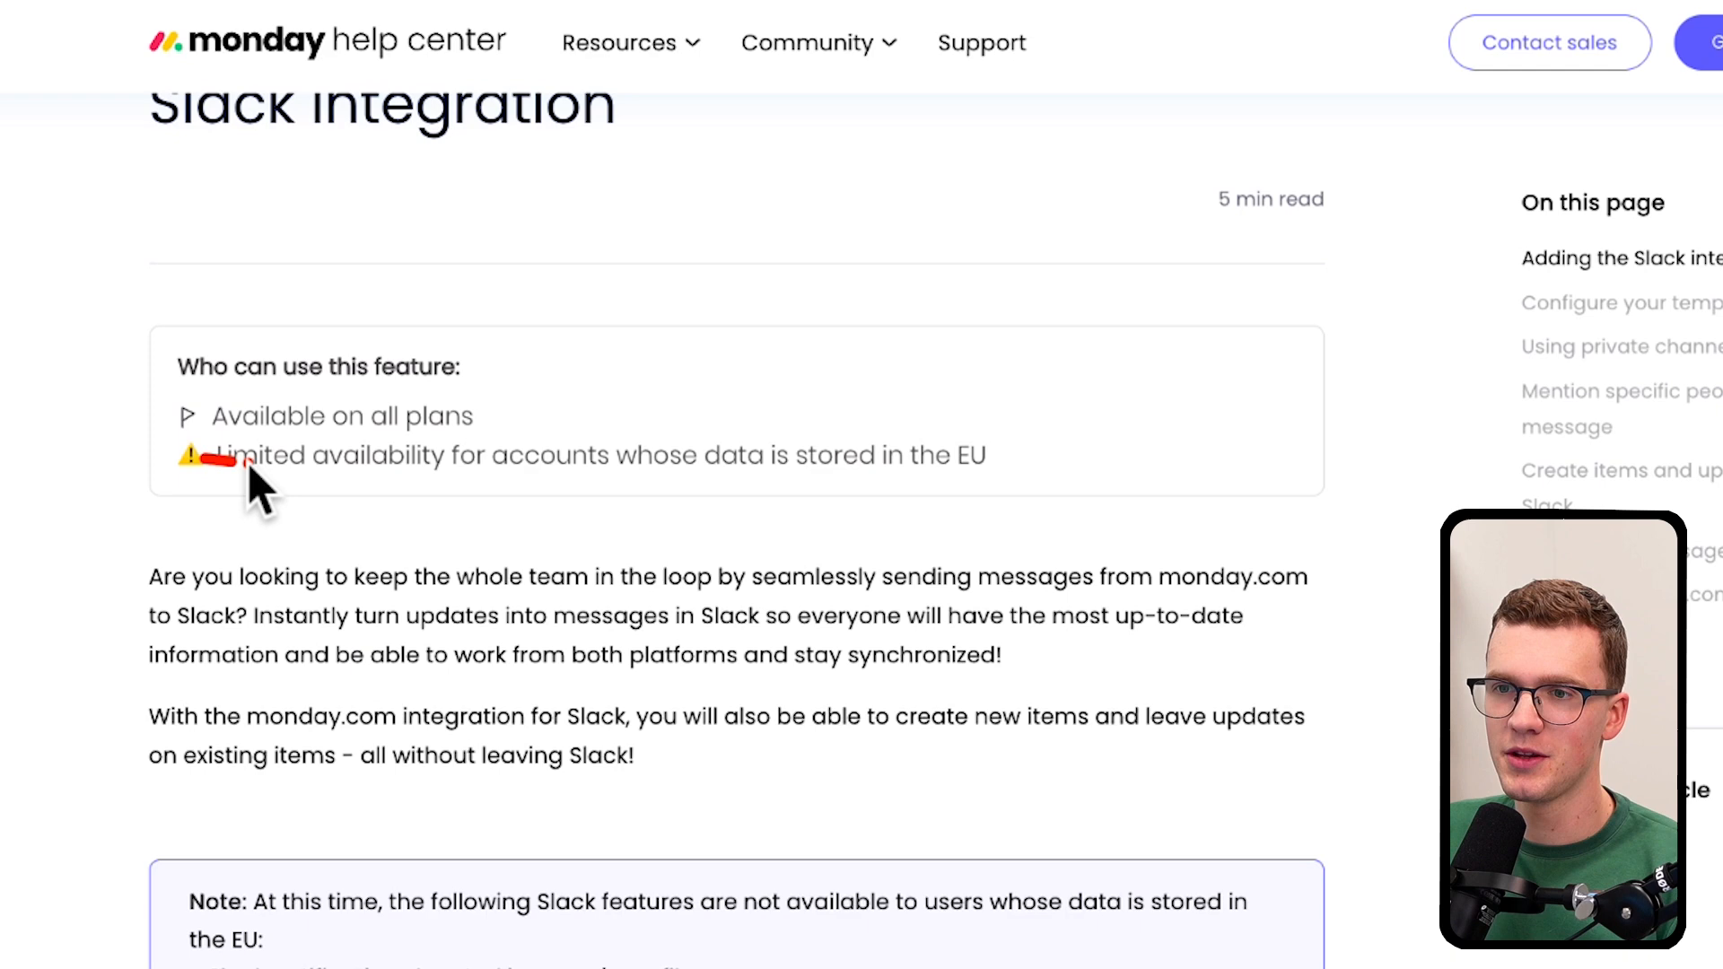
Read the help article's EU Note on unavailable Slack features, then switch to Slack.
mouse_move(195, 457)
left_mouse_down()
mouse_move(653, 475)
mouse_move(1019, 442)
left_mouse_up()
scroll(391, 882, "down", 3)
left_click_drag(173, 566, 484, 558)
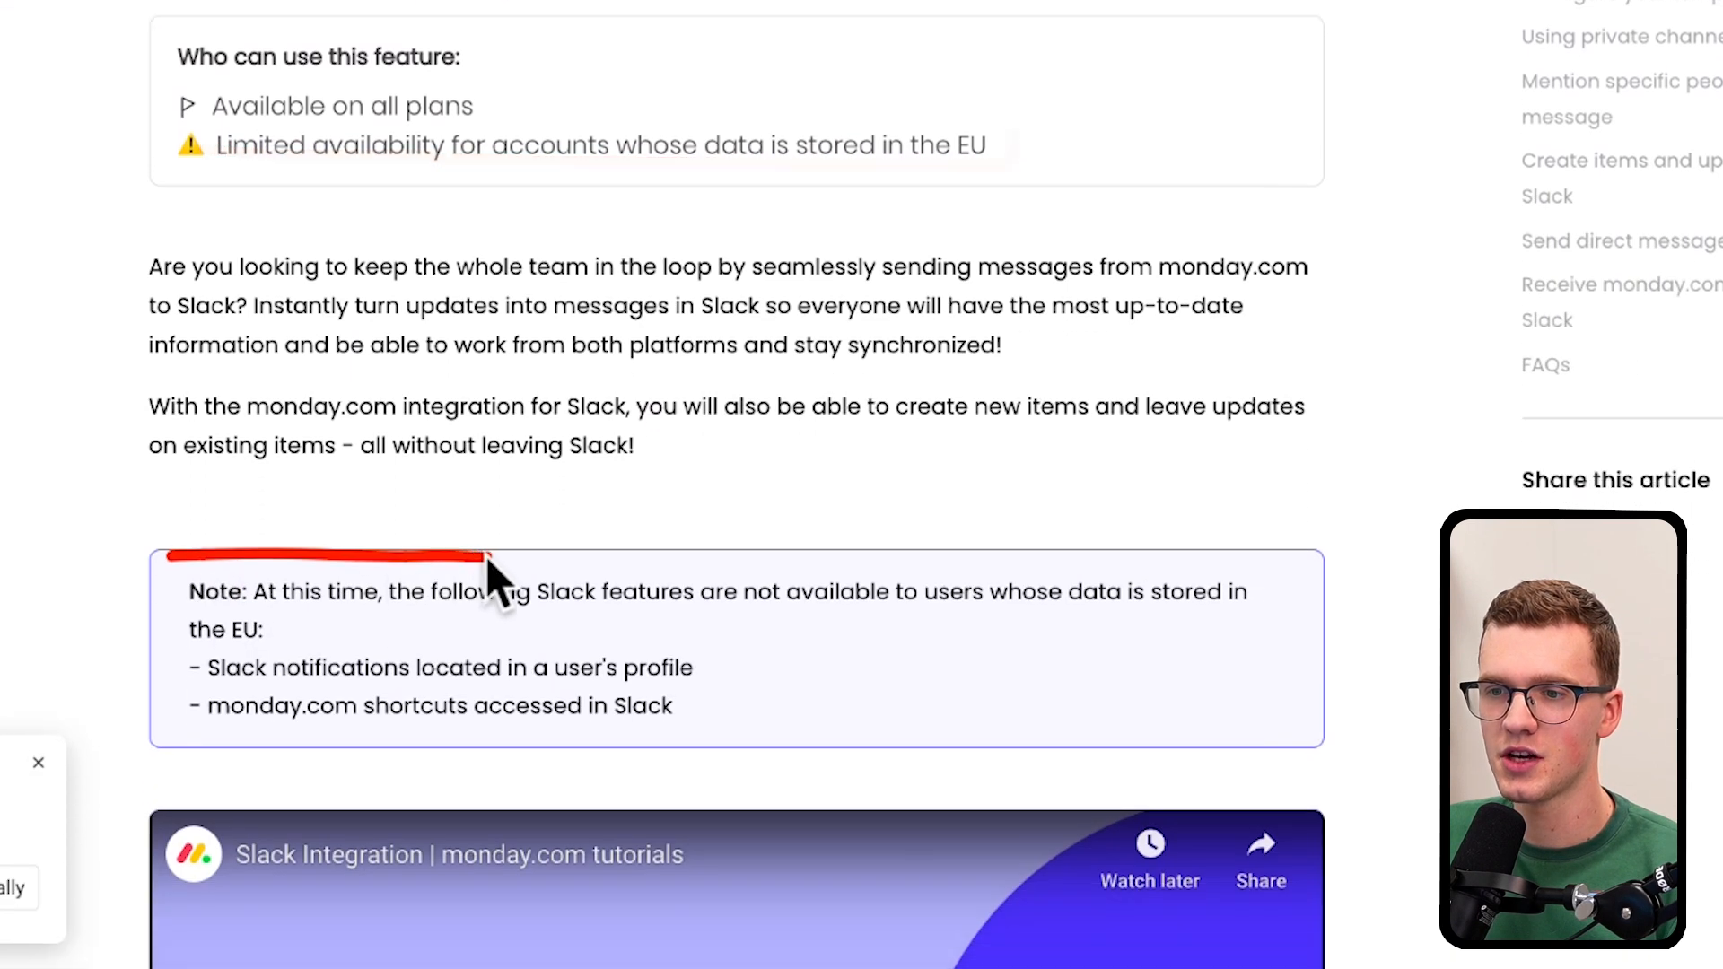
mouse_move(485, 465)
left_mouse_down()
mouse_move(745, 462)
mouse_move(1276, 643)
mouse_move(271, 673)
mouse_move(662, 686)
left_mouse_up()
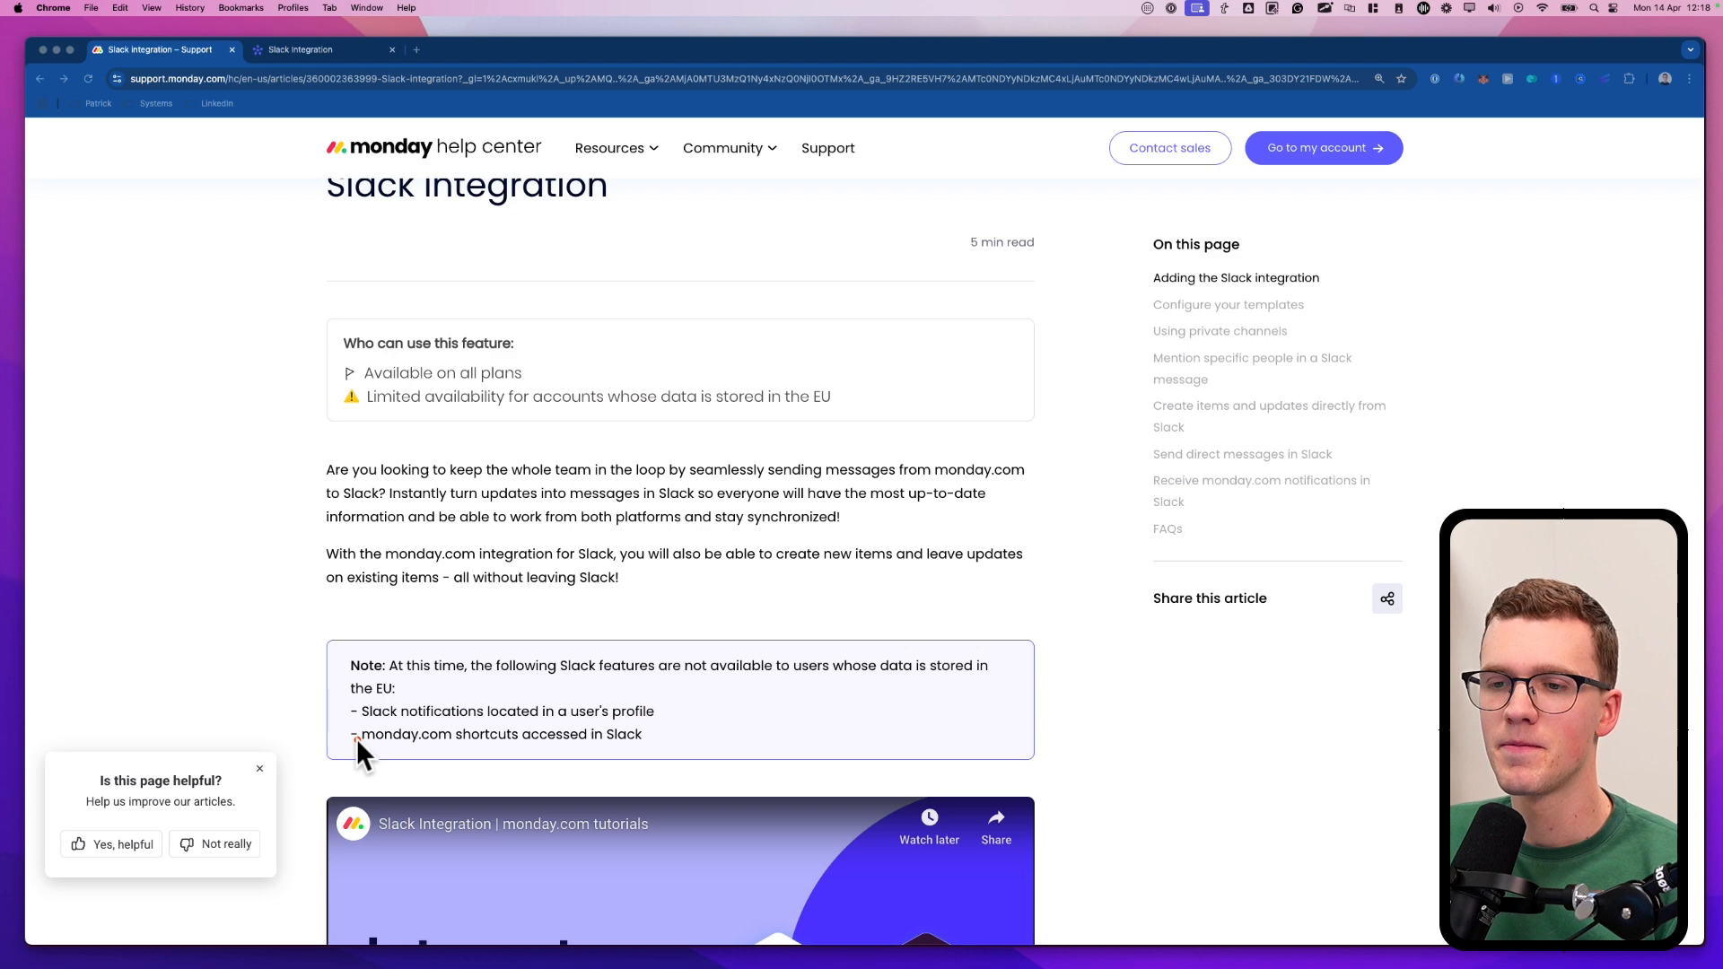
left_click_drag(353, 744, 487, 745)
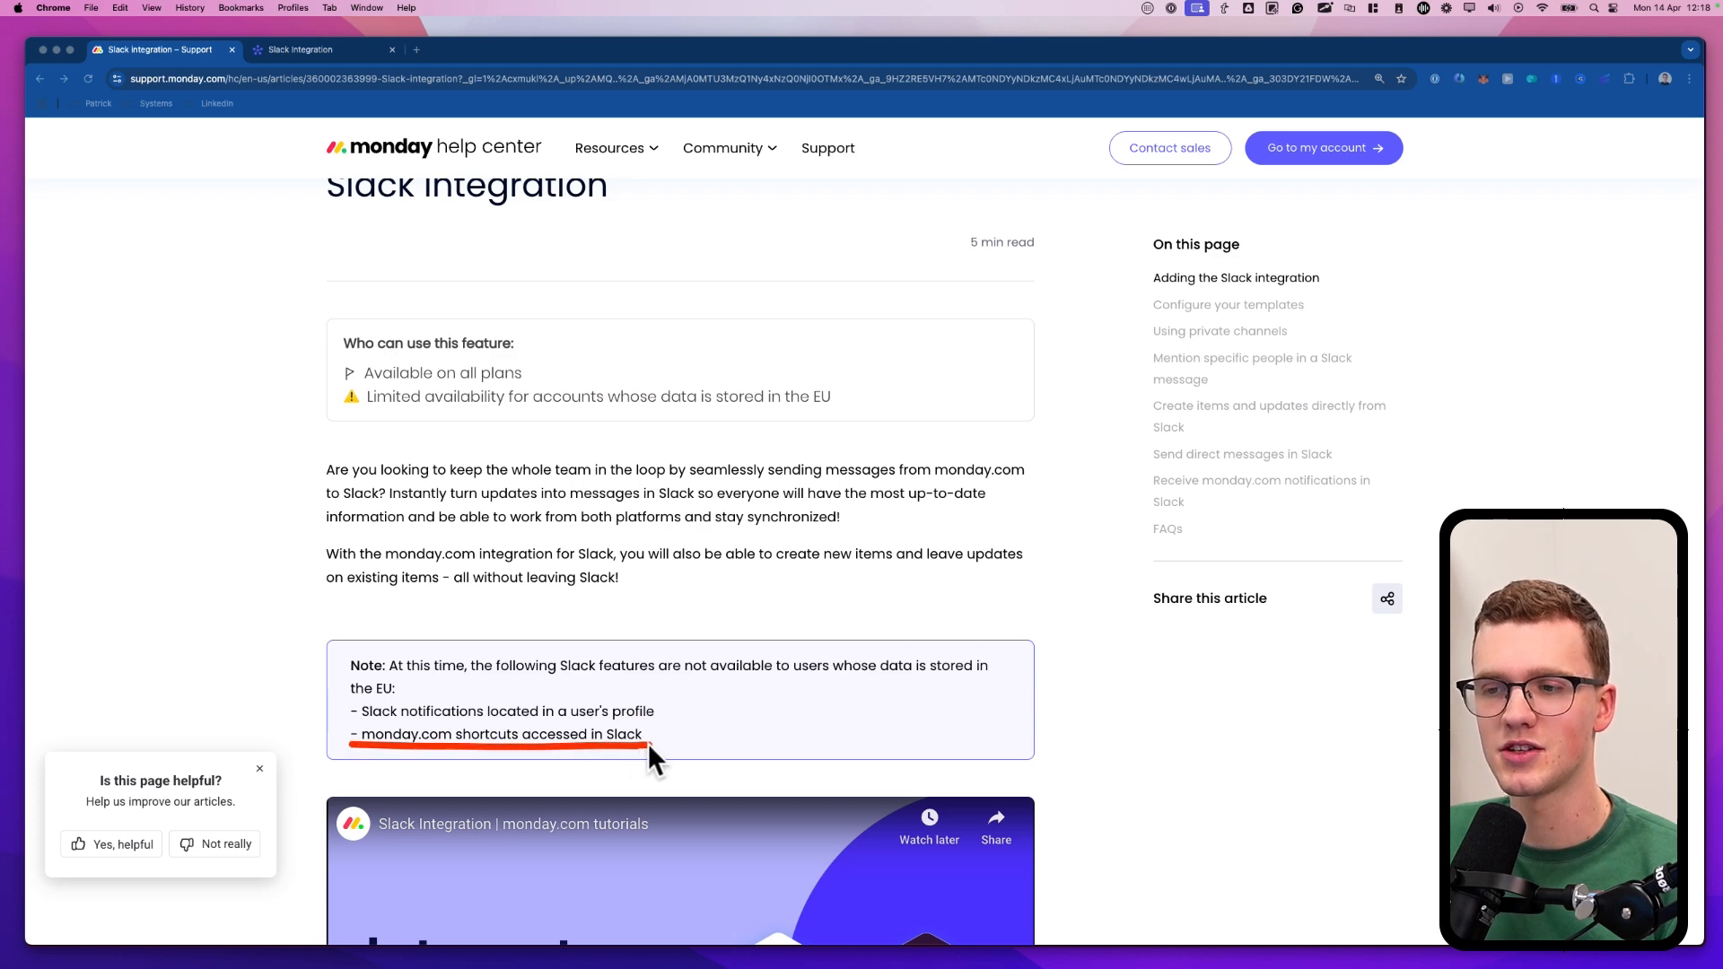
key("super+Tab")
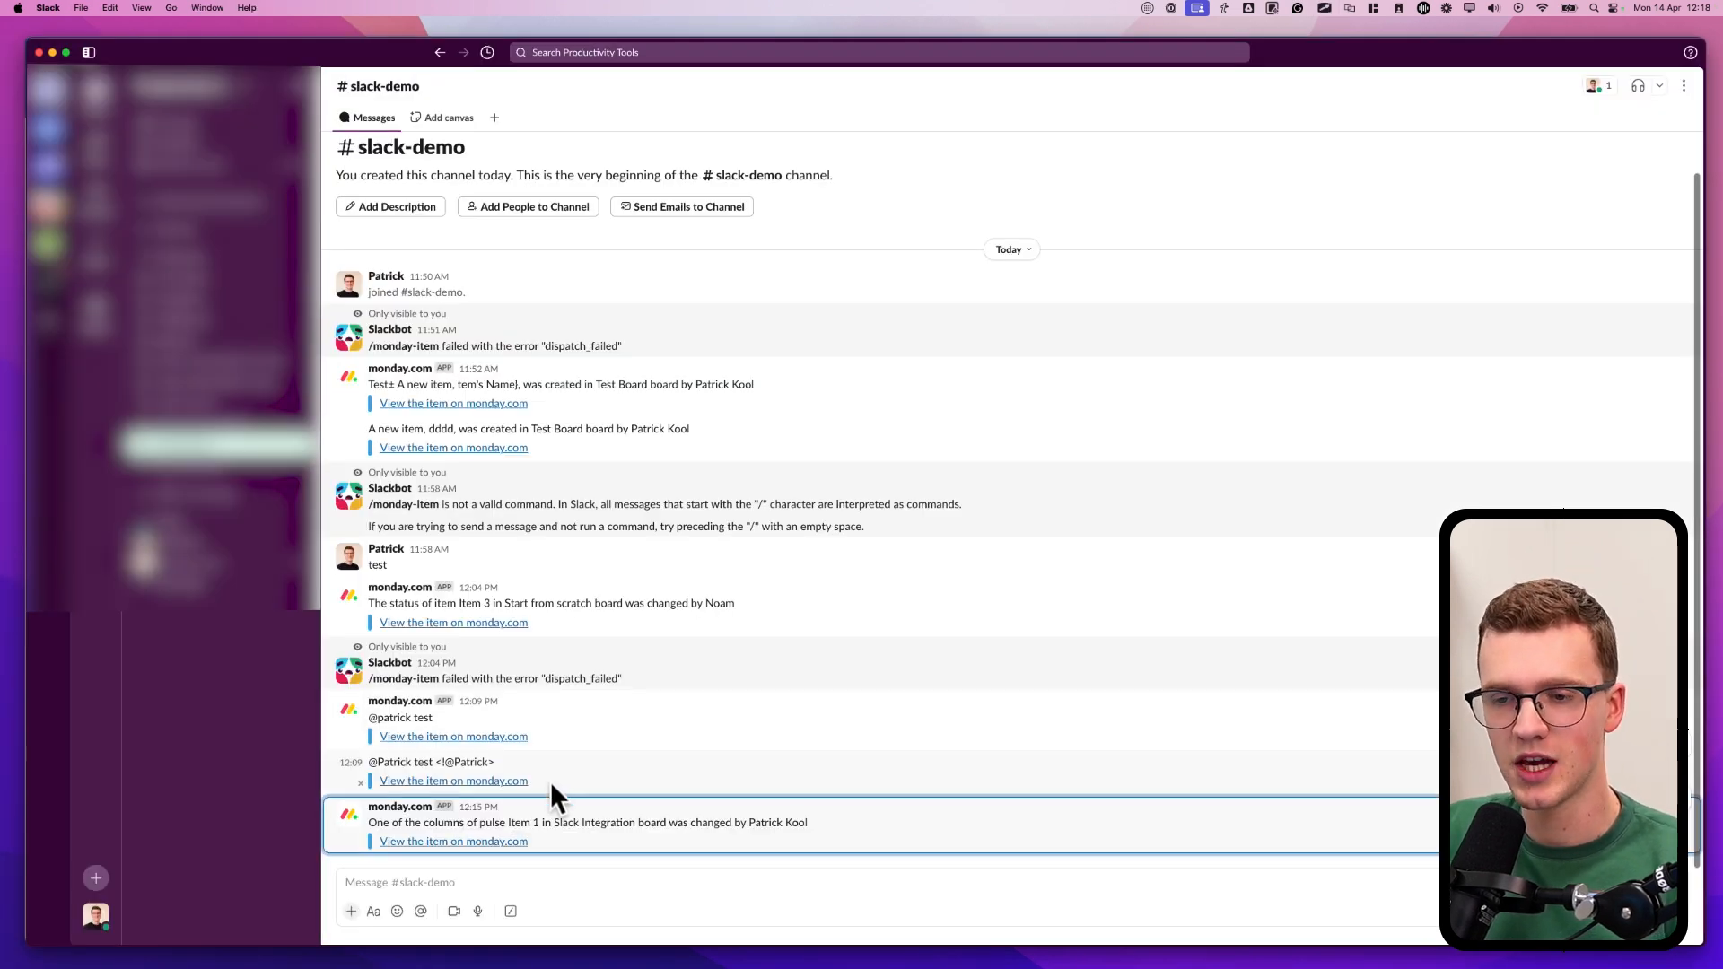
type("/monday")
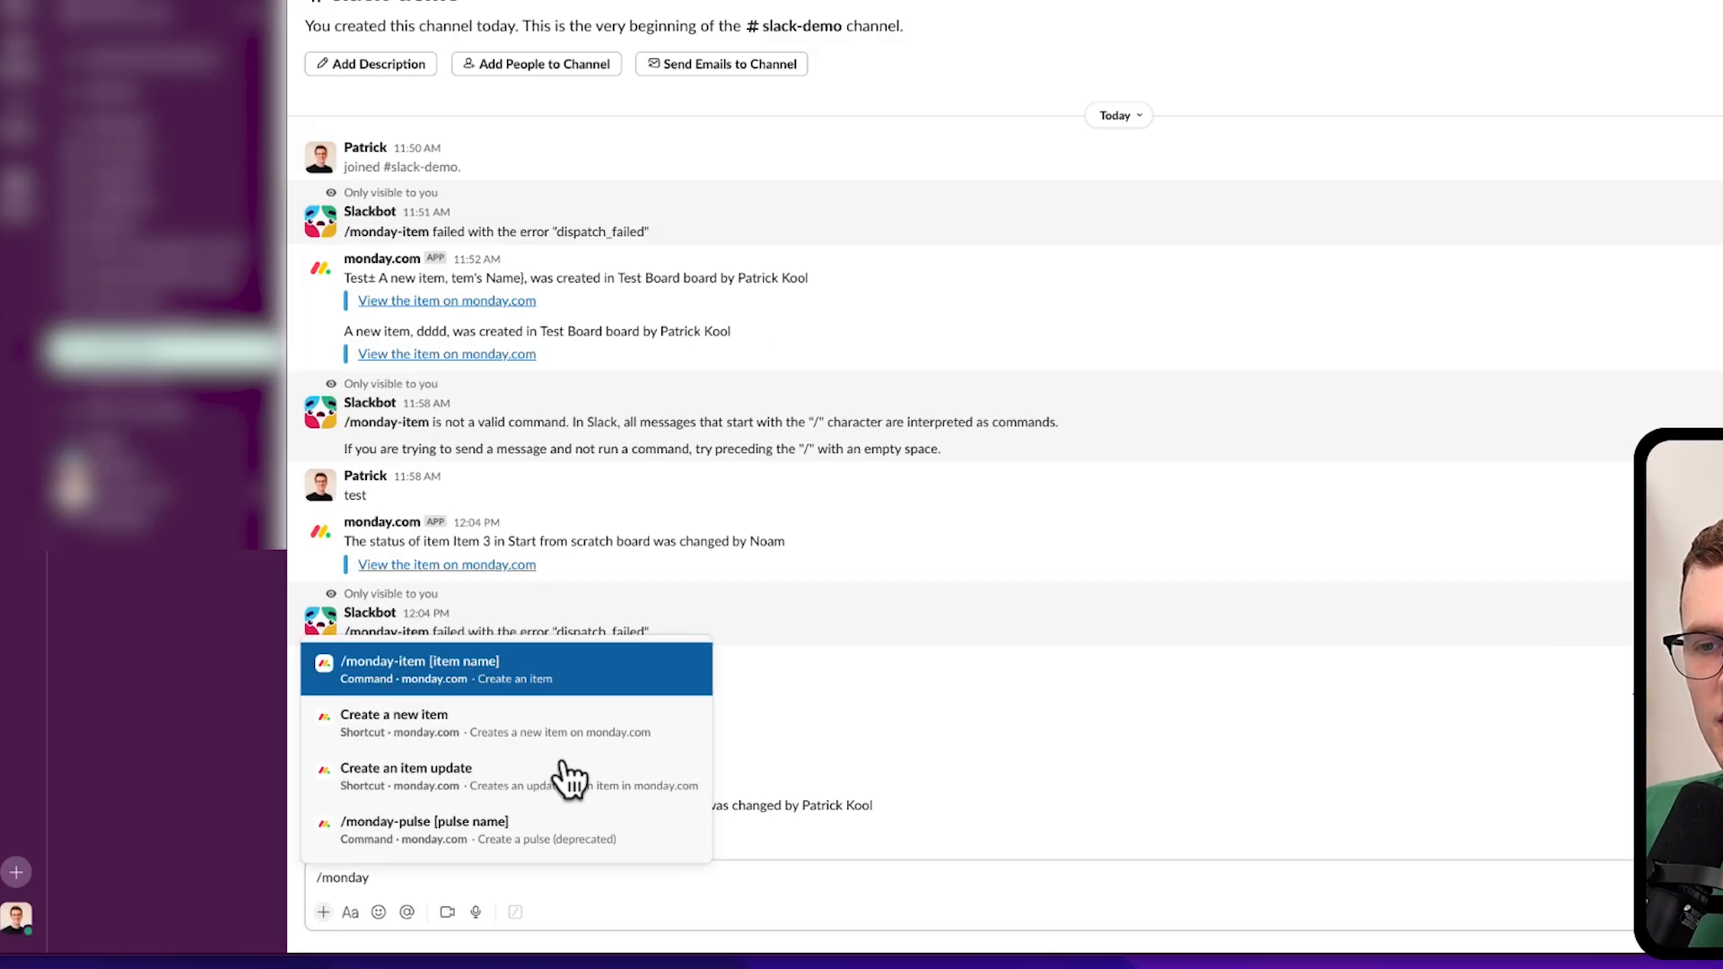
Run /monday-item test in #slack-demo, which returns a dispatch_failed error.
key("Tab")
key("Return")
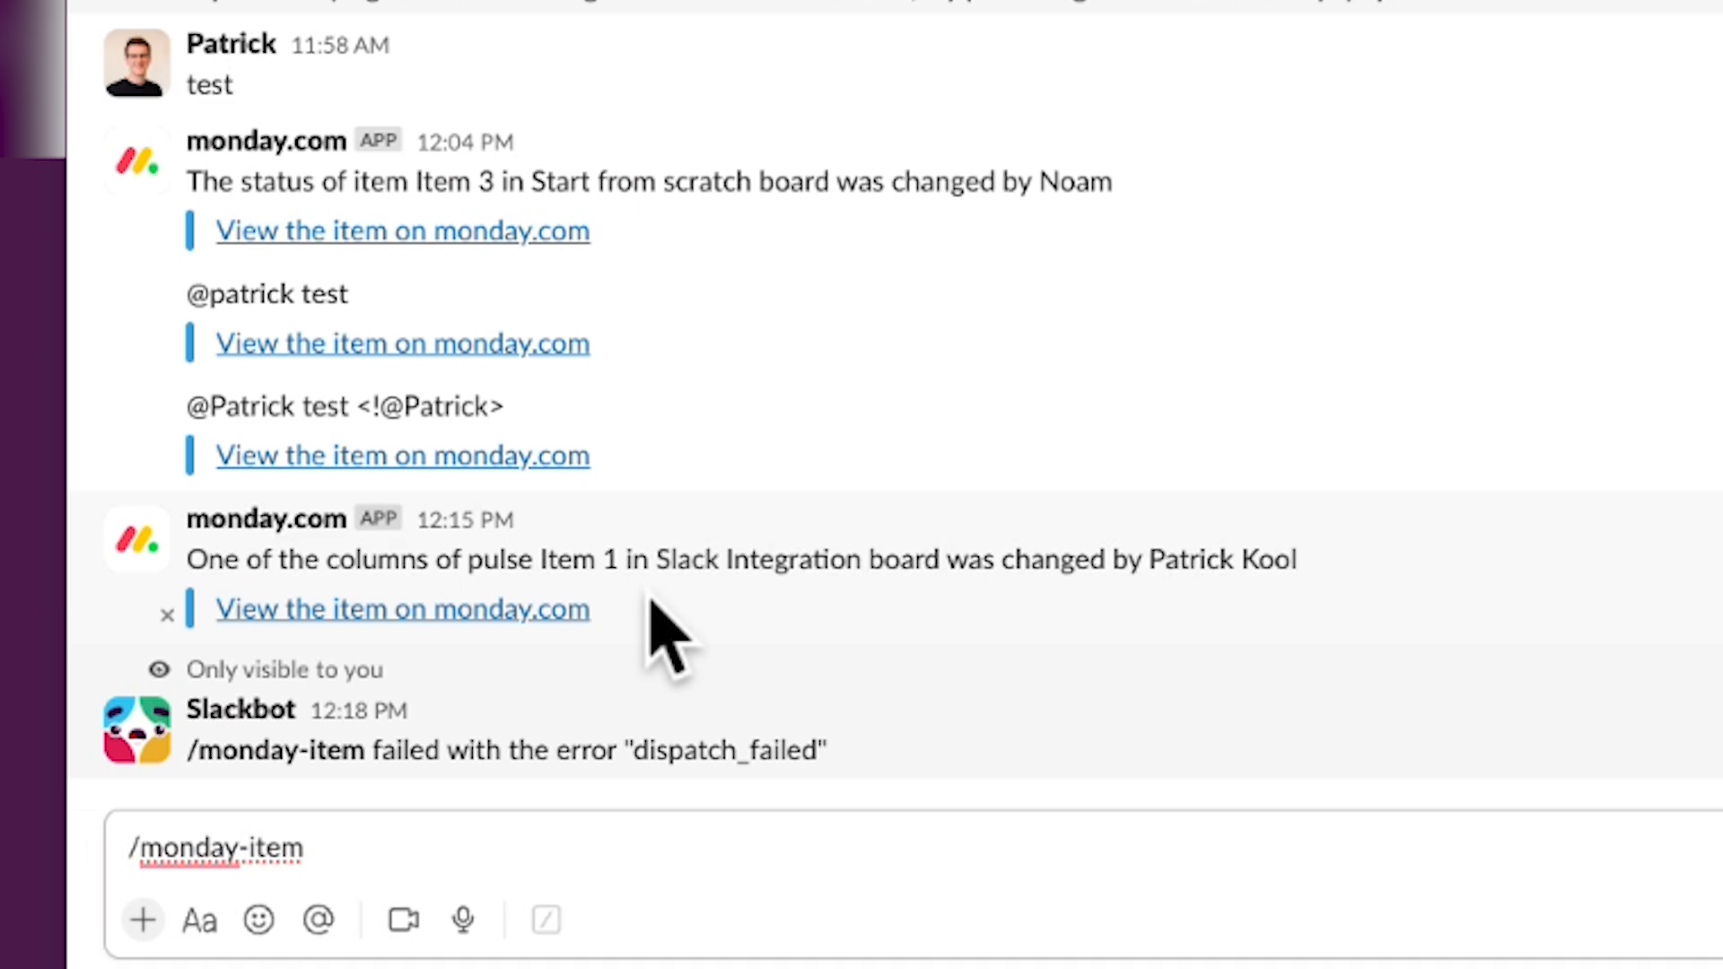
type("test")
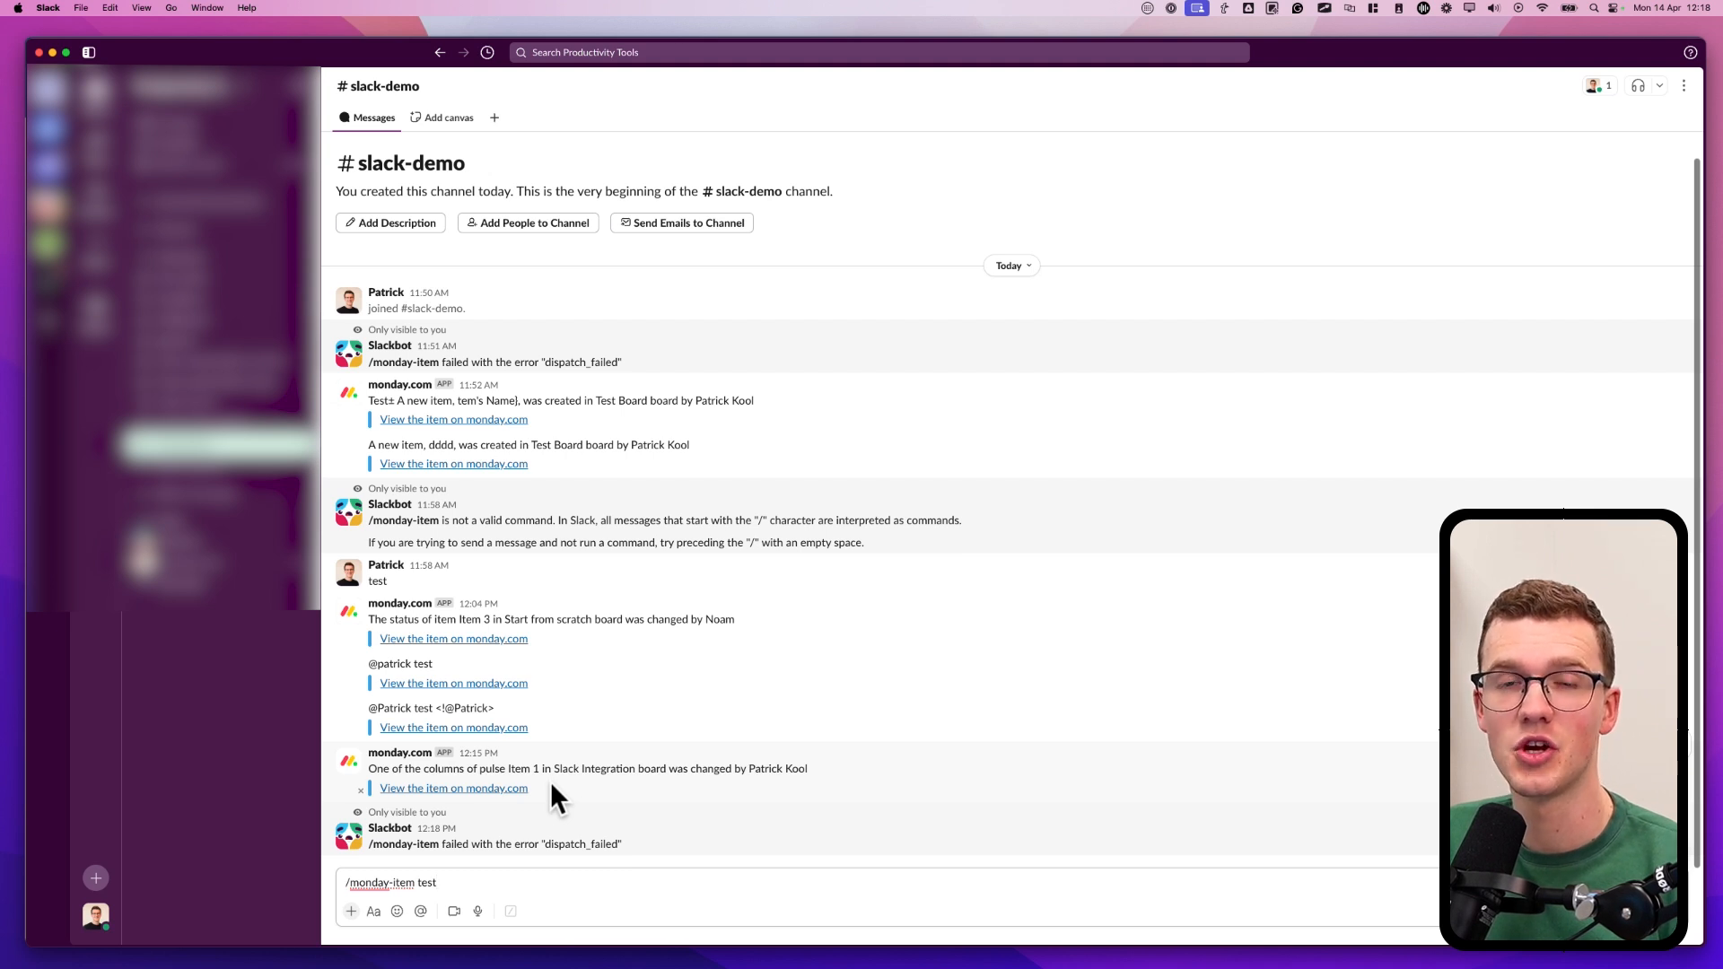
key("Return")
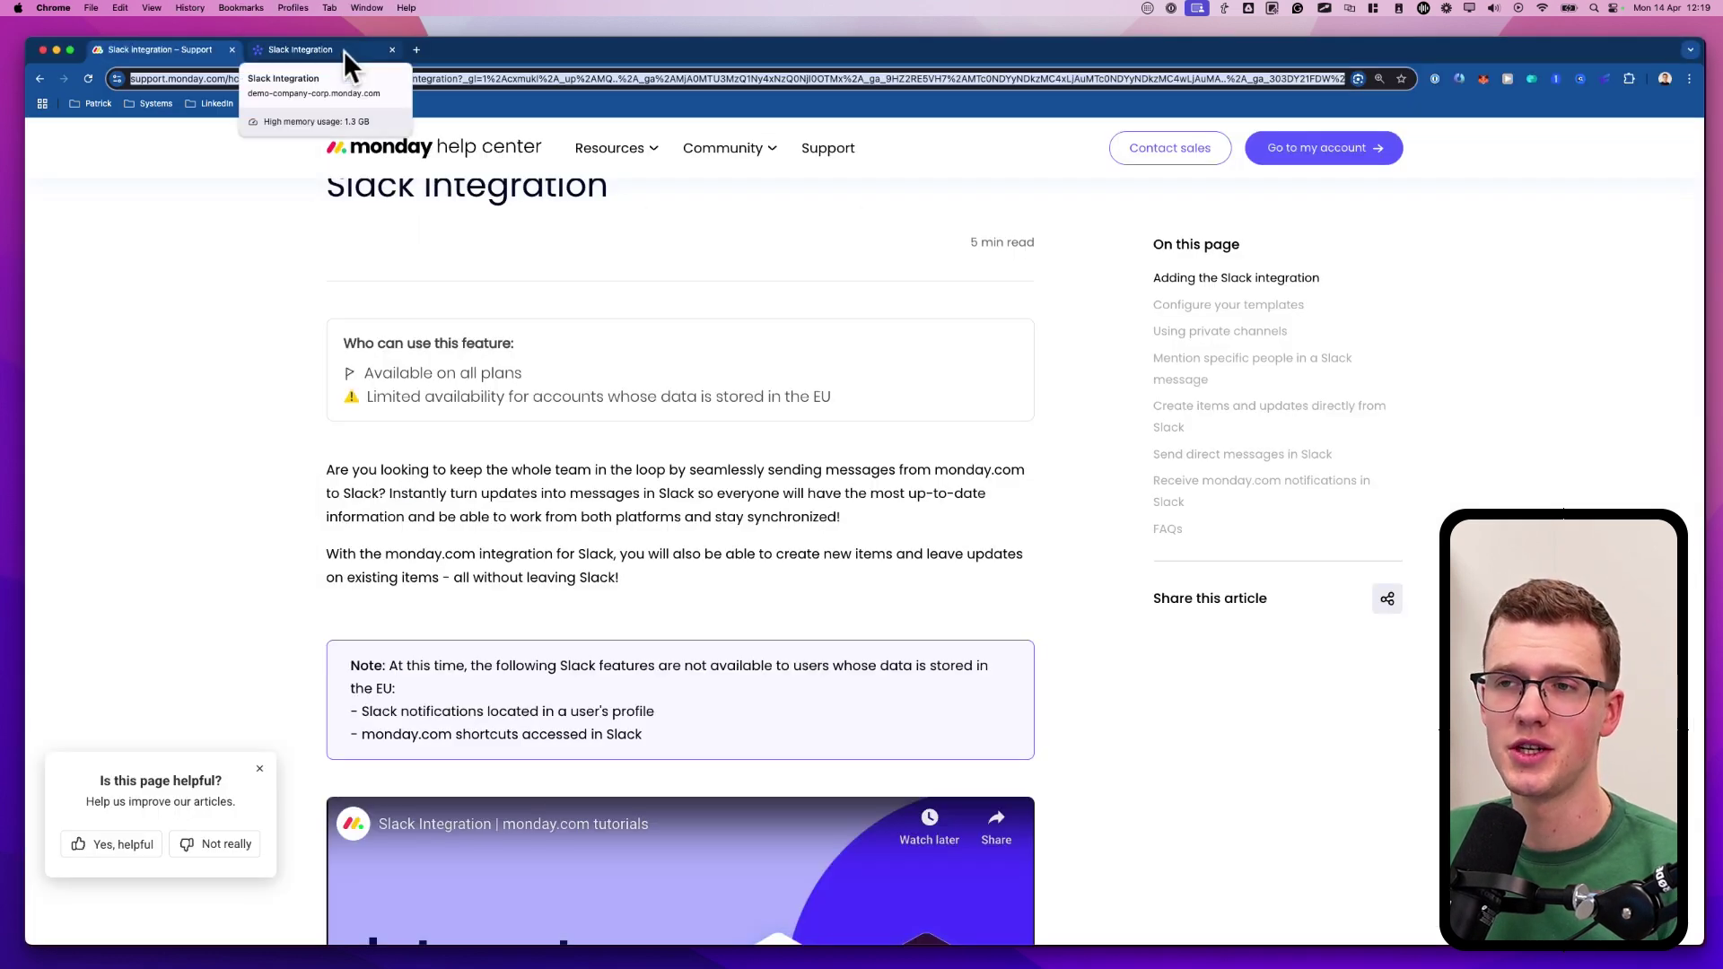
Return to the Slack Integration board and open My profile from the avatar menu.
left_click(343, 50)
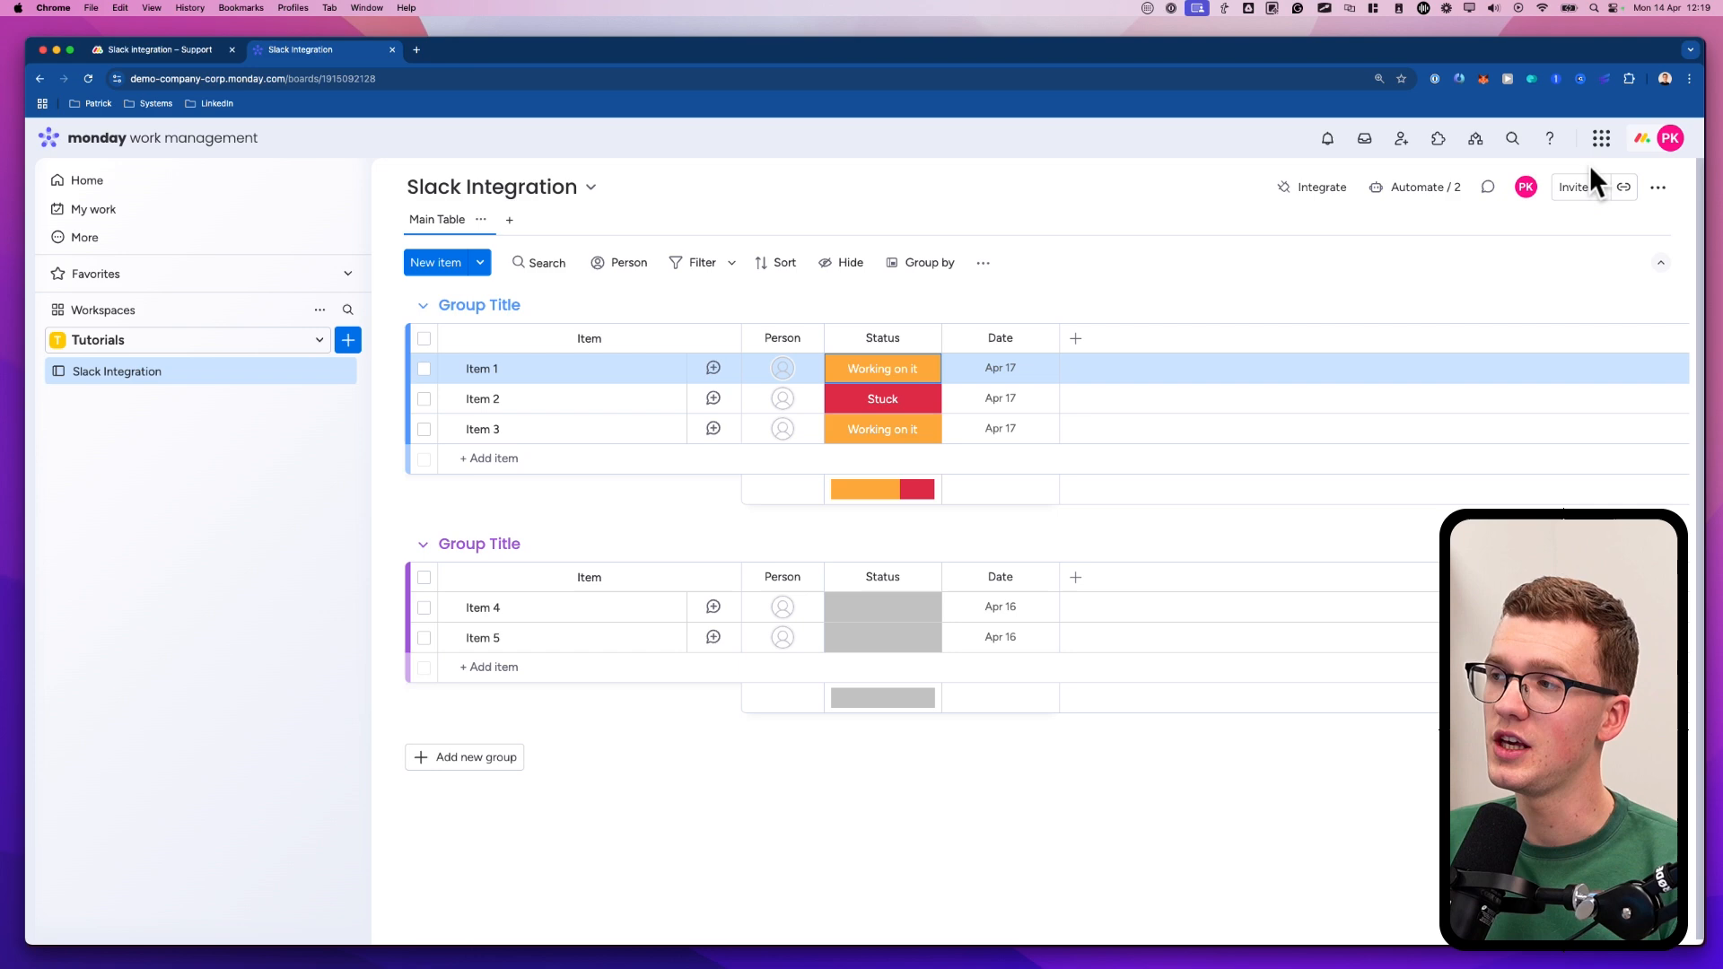
left_click(1669, 139)
left_click(1436, 243)
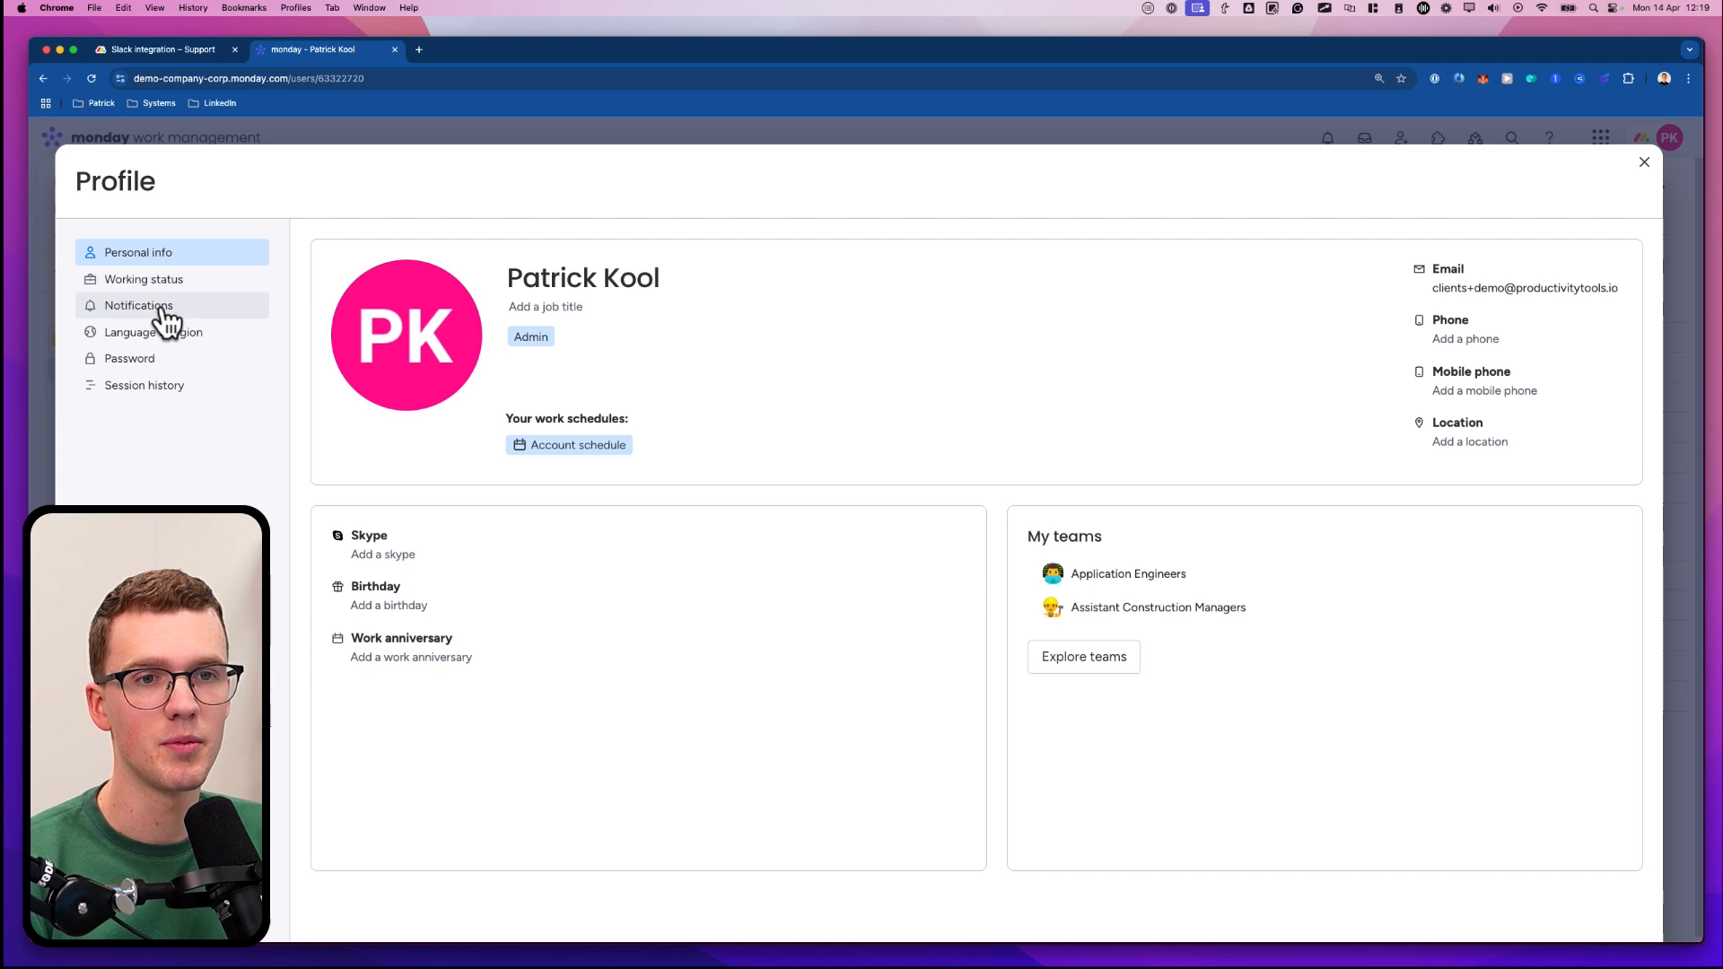
Authorize the Slack integration from Profile Notifications and return to the notification settings.
left_click(138, 306)
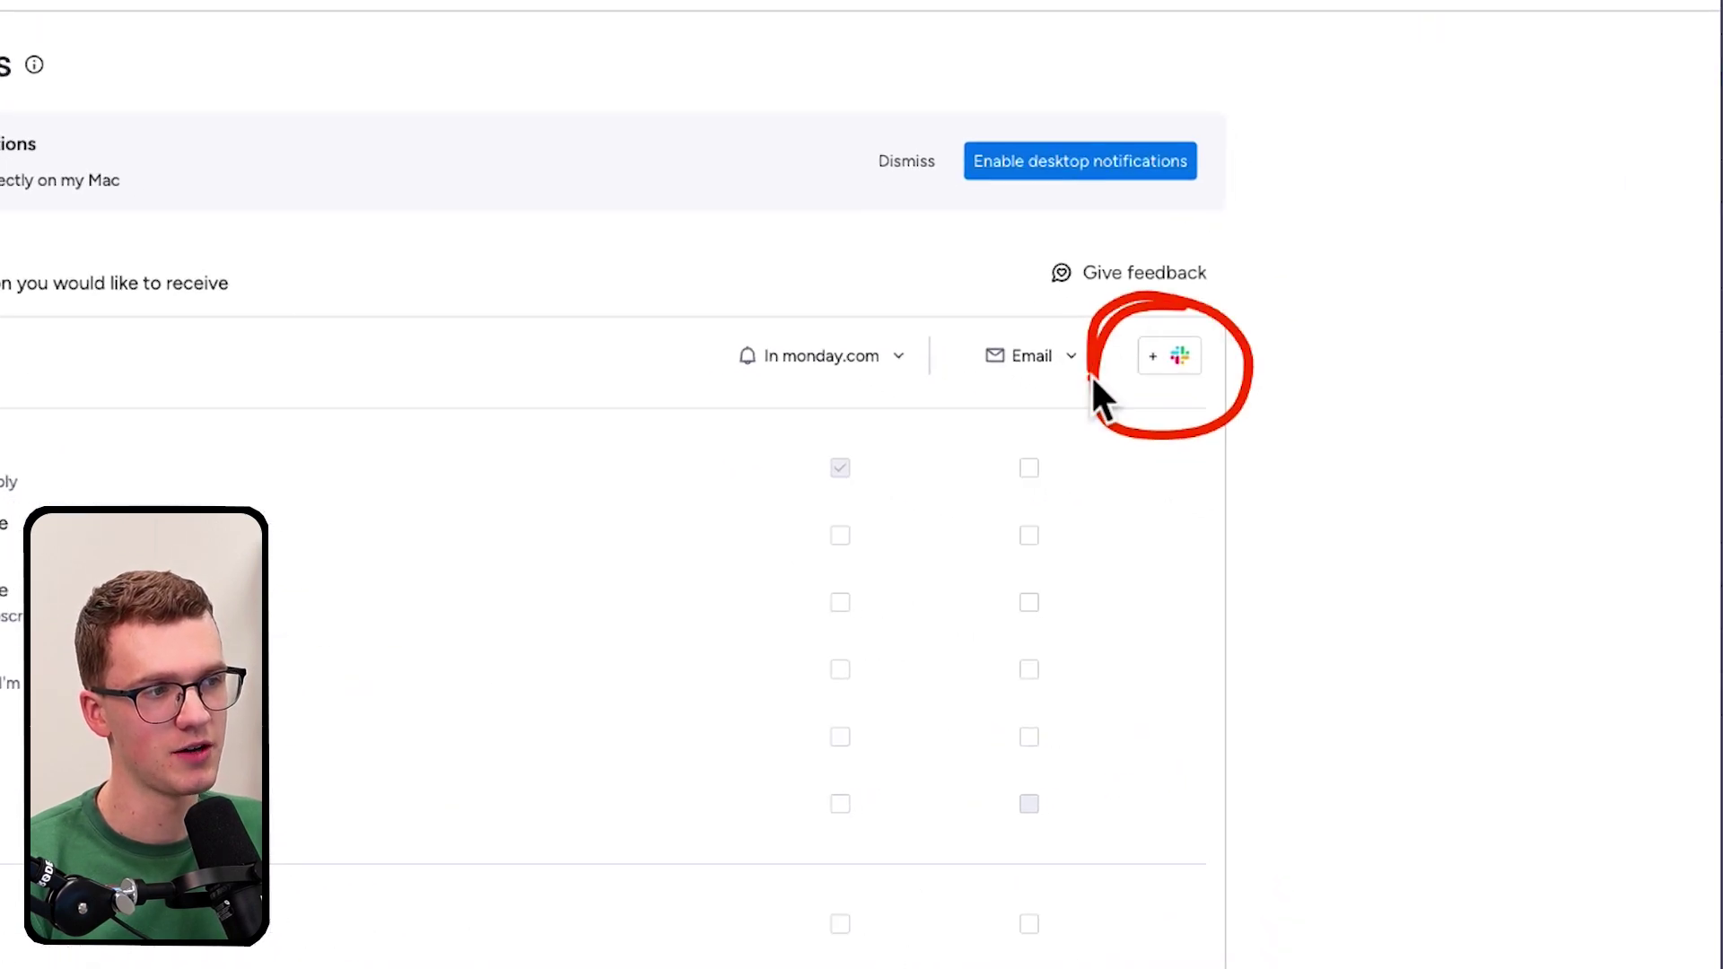
left_click(1171, 355)
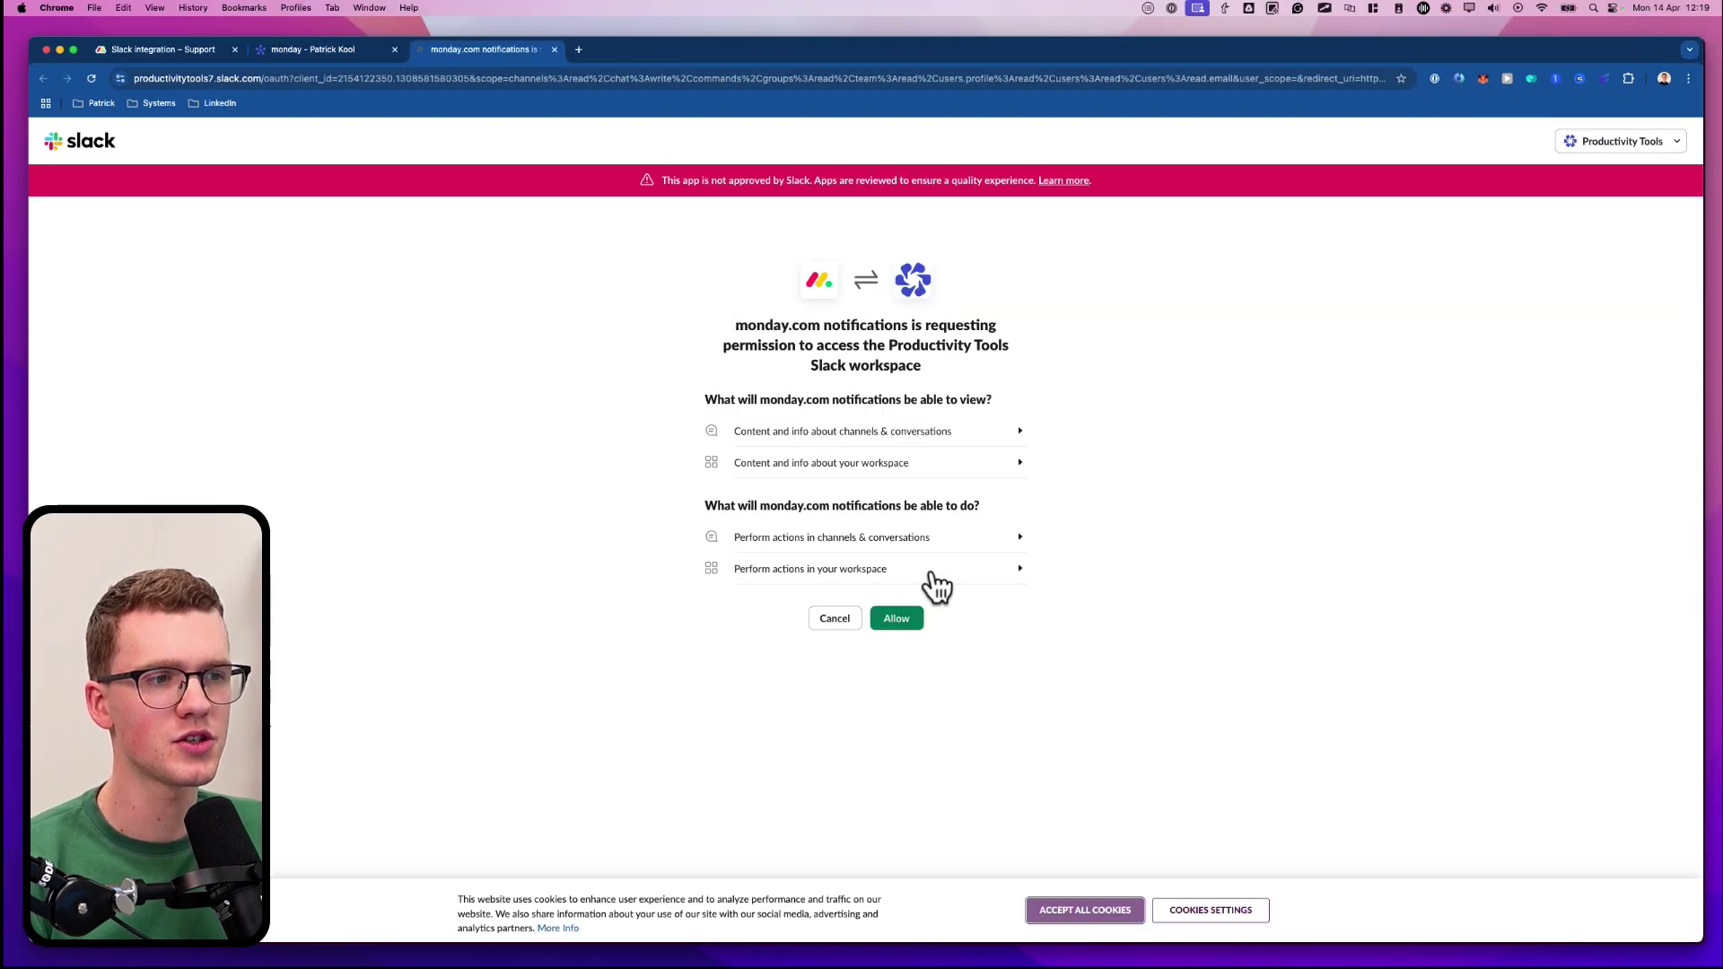
left_click(896, 618)
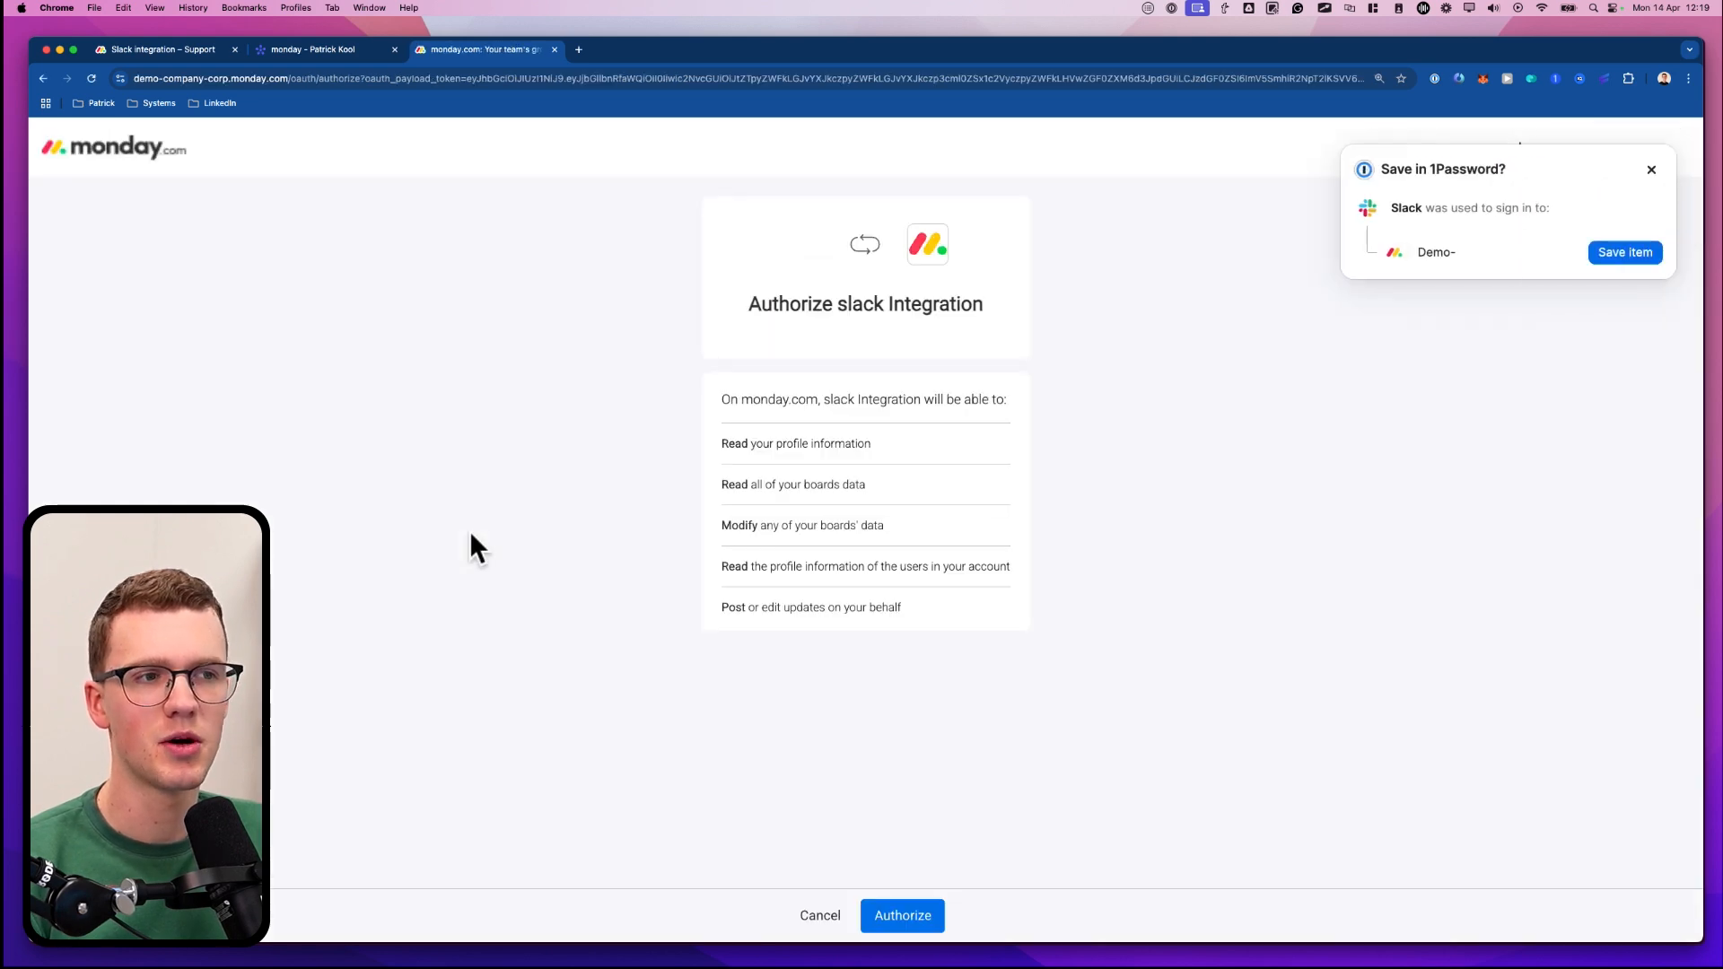
left_click(922, 926)
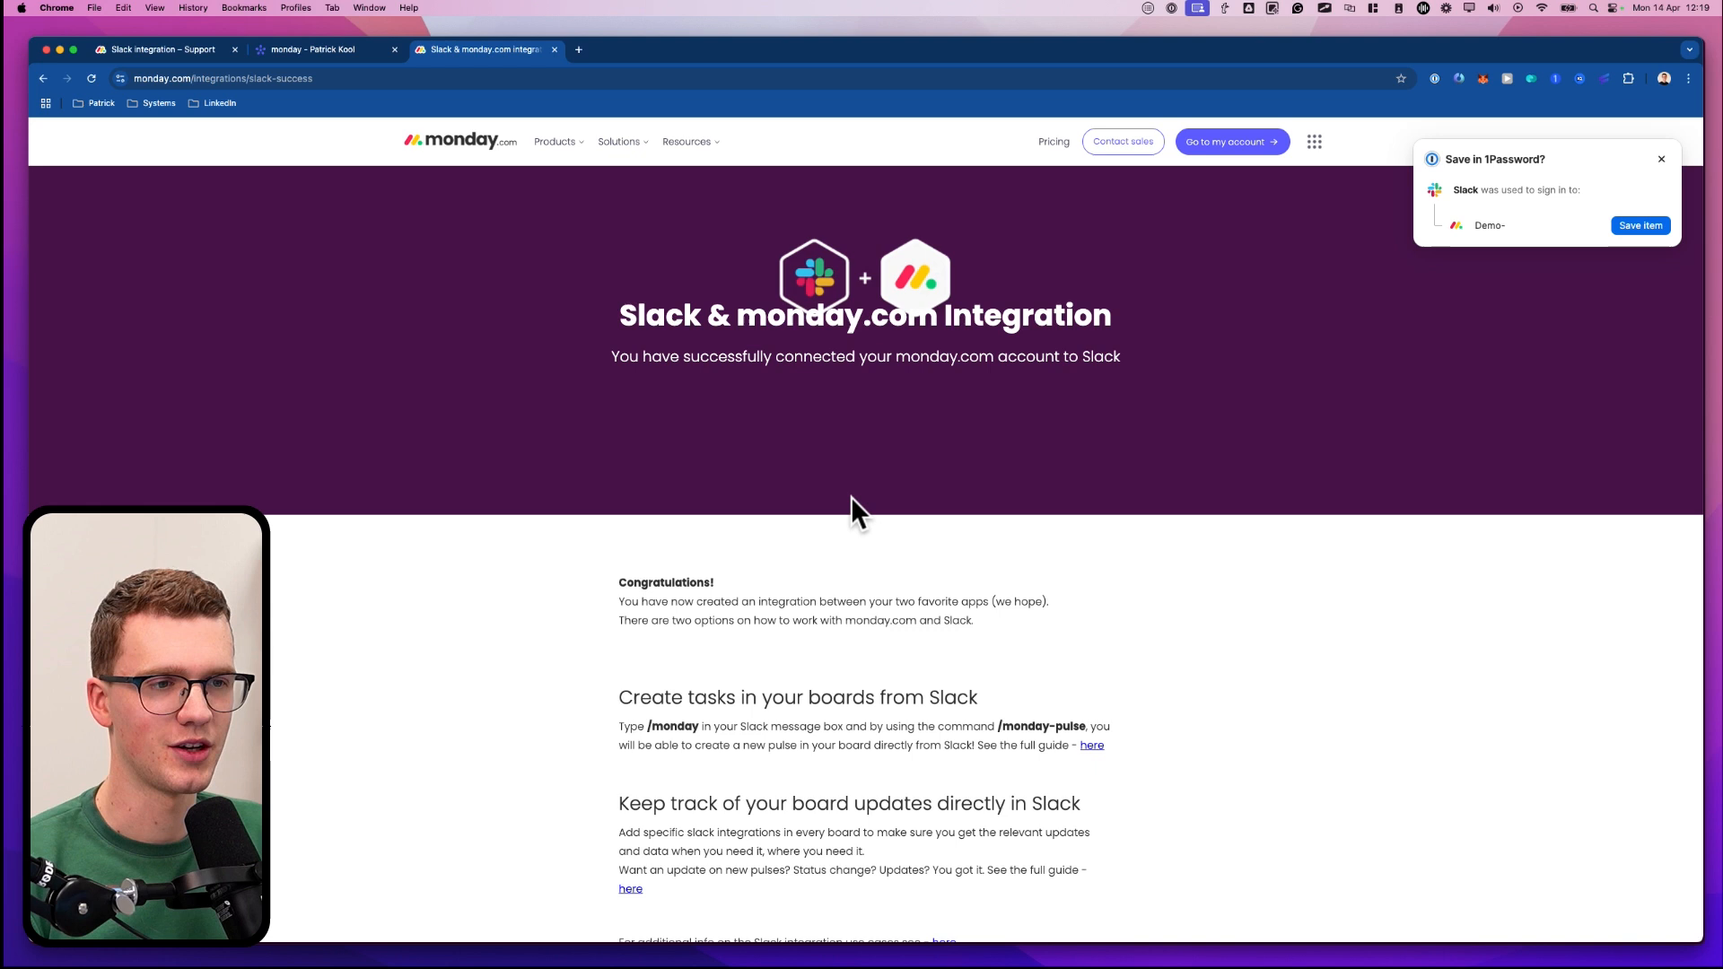
left_click(330, 49)
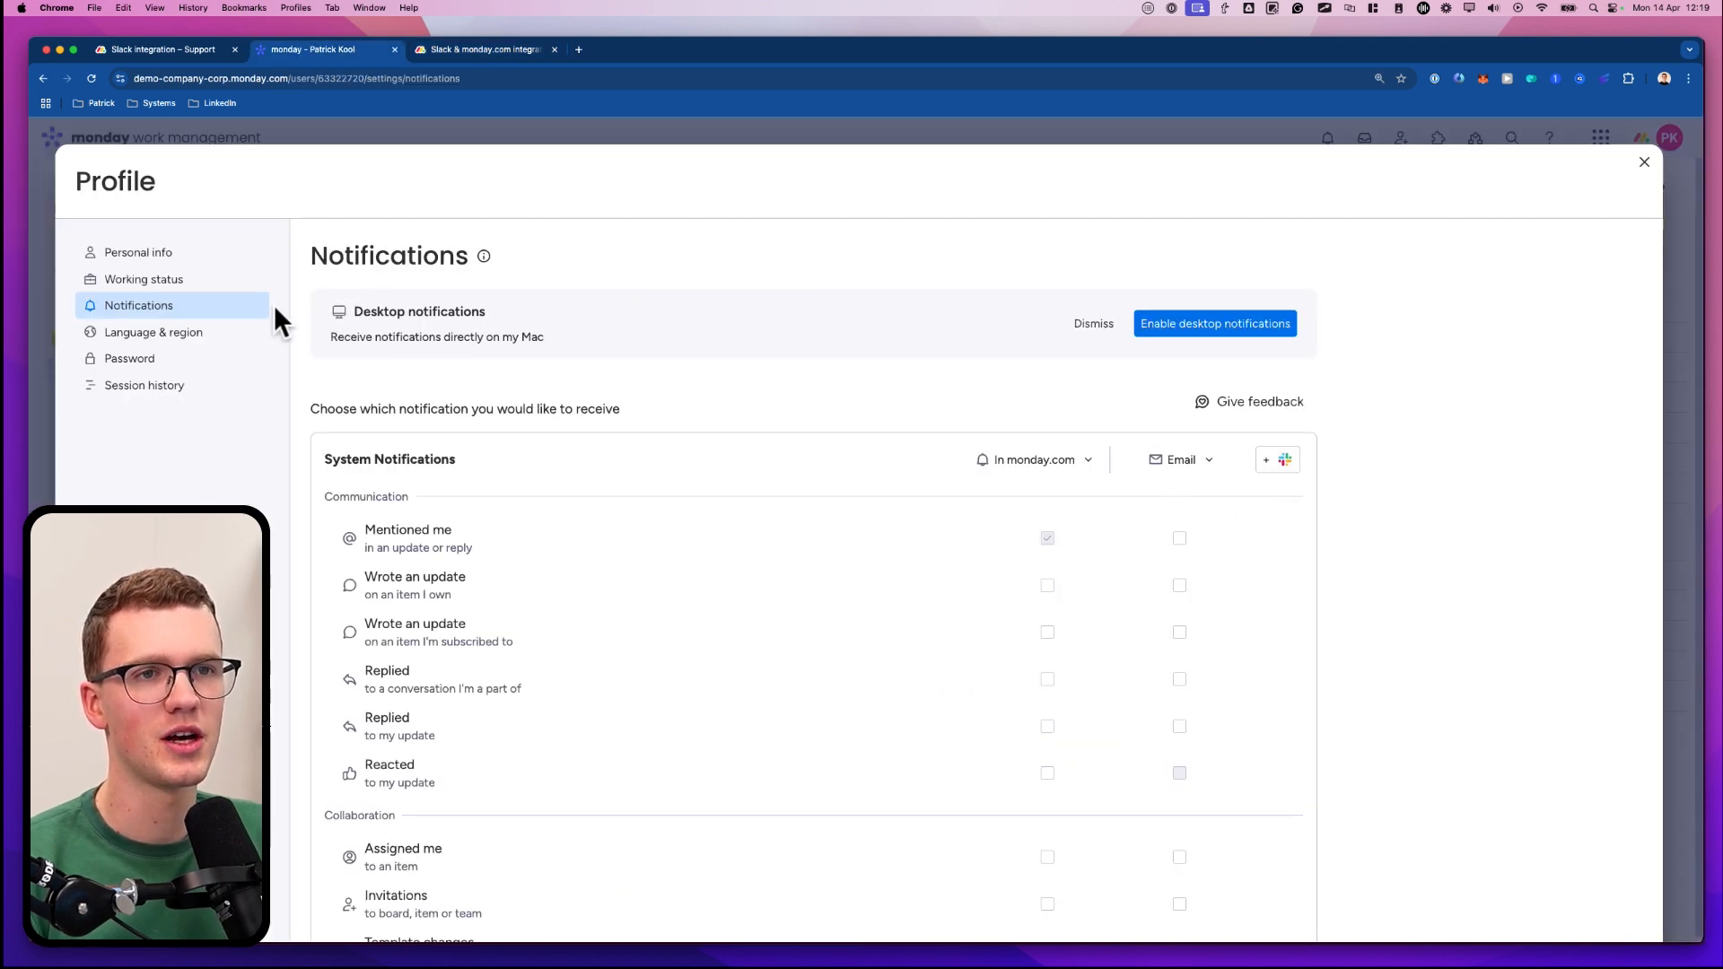
Reload Notifications to reveal the Slack column with Mentioned me and Assigned me ticked.
left_click(89, 78)
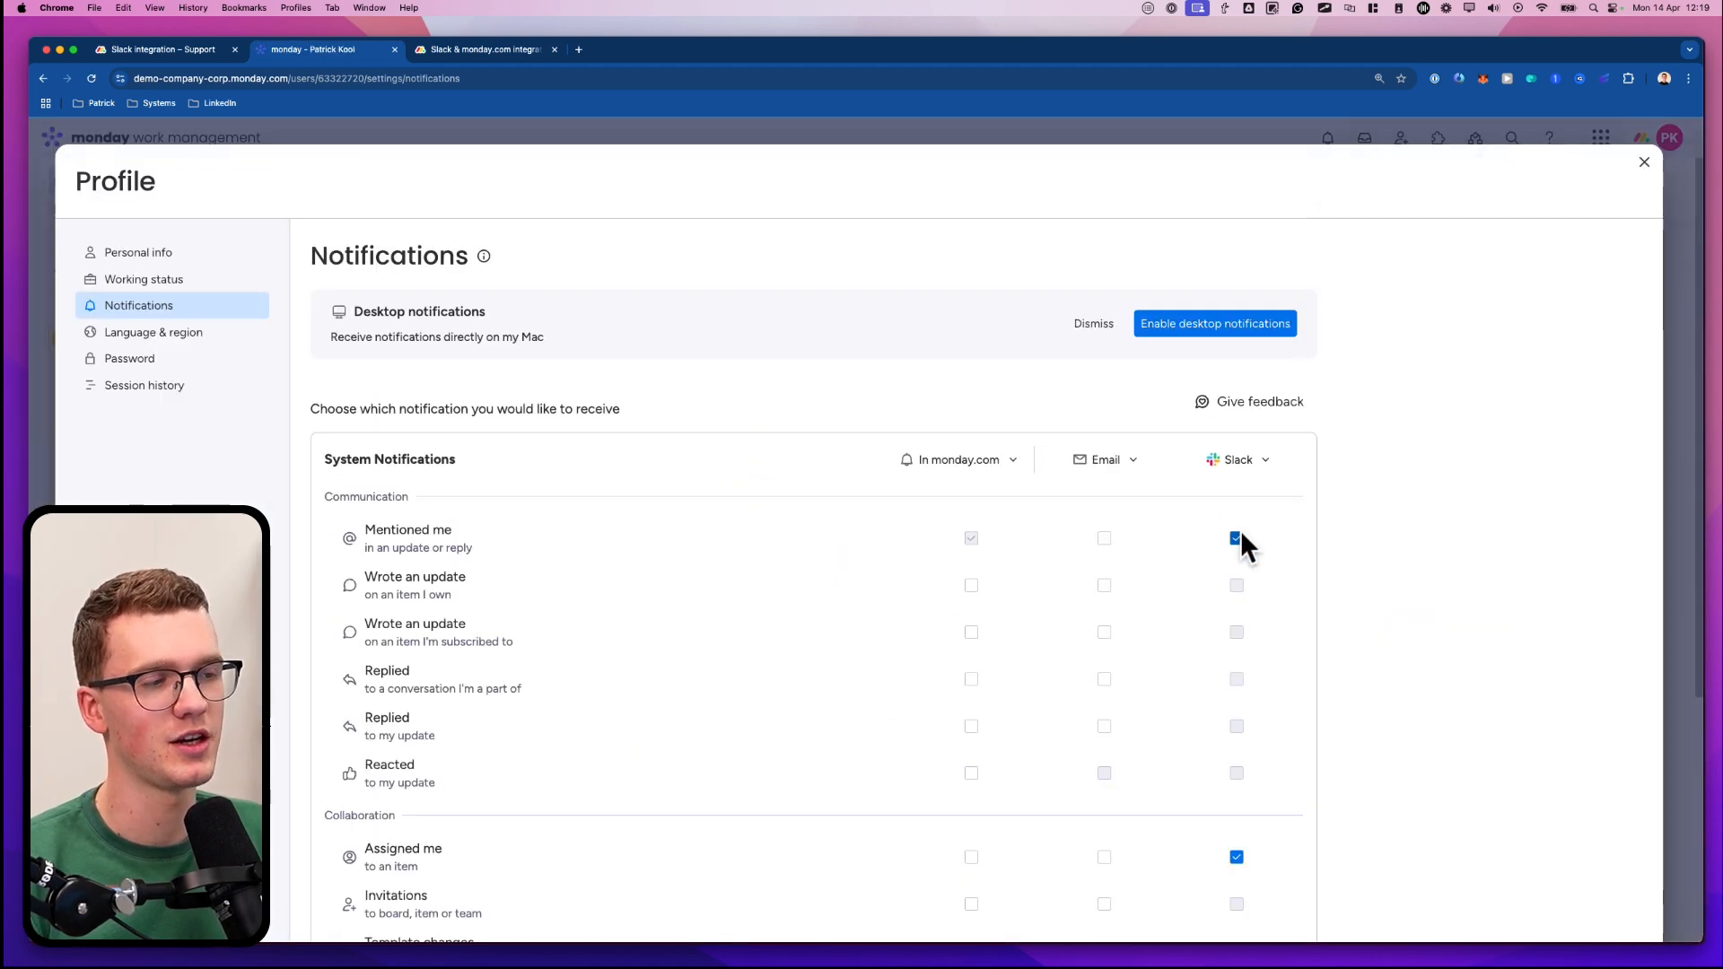
mouse_move(1204, 504)
left_mouse_down()
mouse_move(1211, 806)
mouse_move(1287, 557)
left_mouse_up()
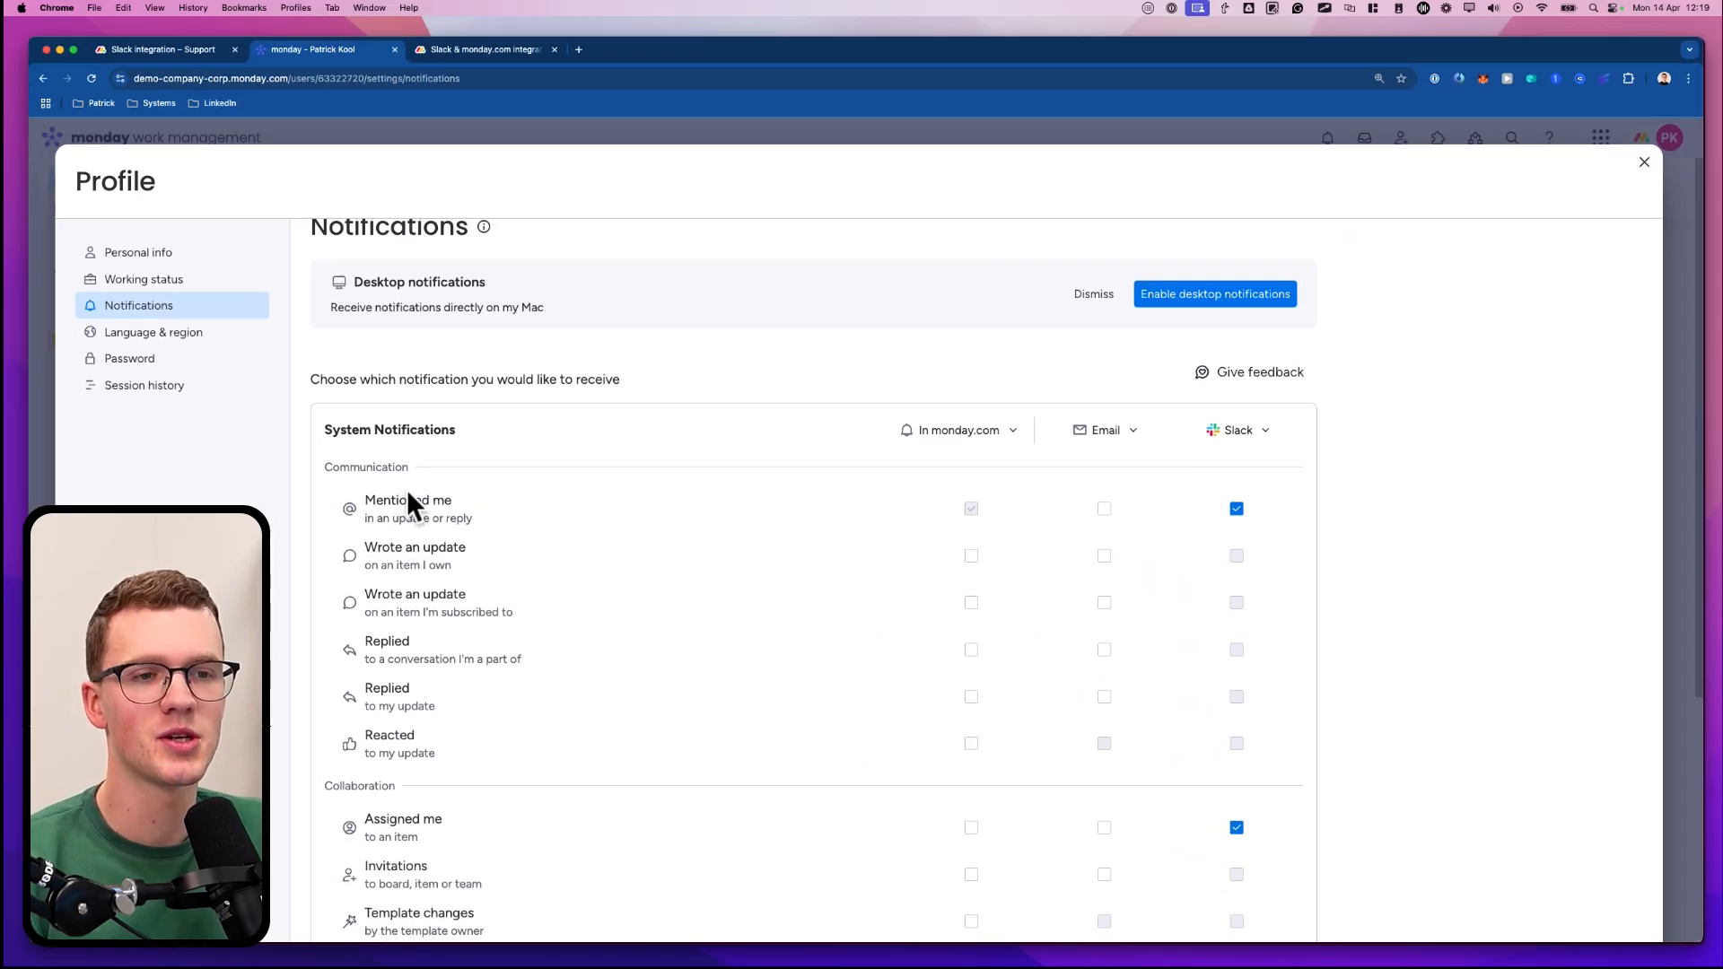
scroll(1211, 487, "down", 3)
scroll(1209, 486, "down", 2)
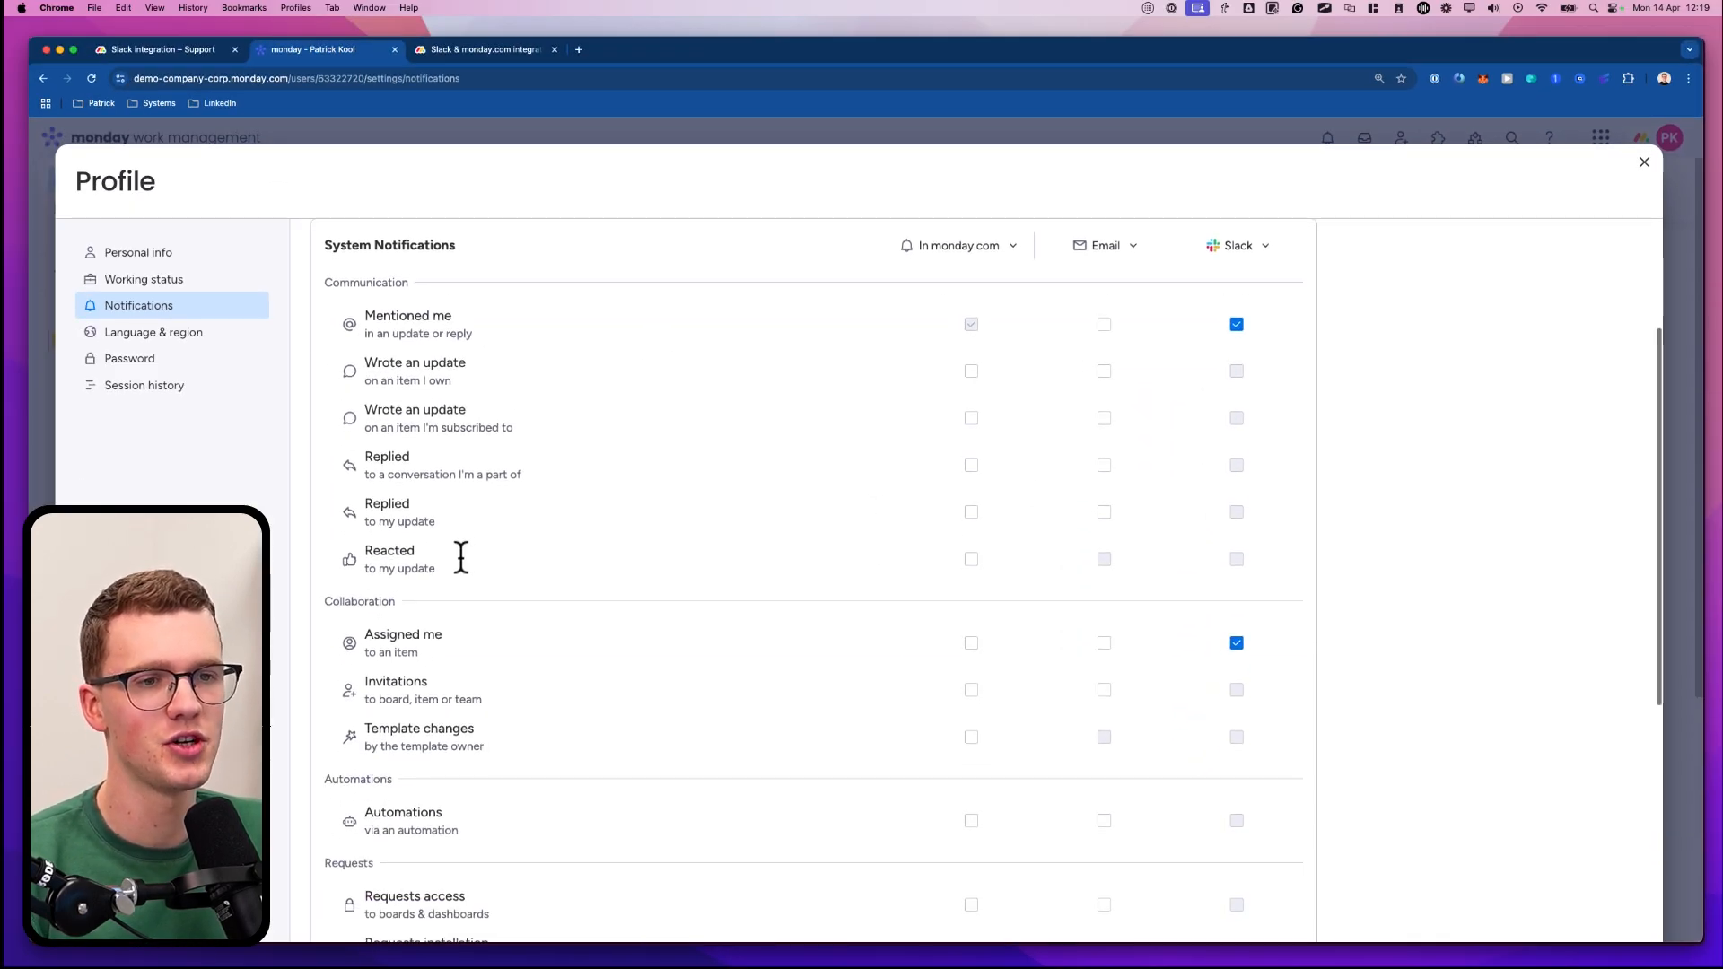
scroll(458, 538, "down", 3)
scroll(875, 565, "down", 3)
scroll(1266, 664, "down", 3)
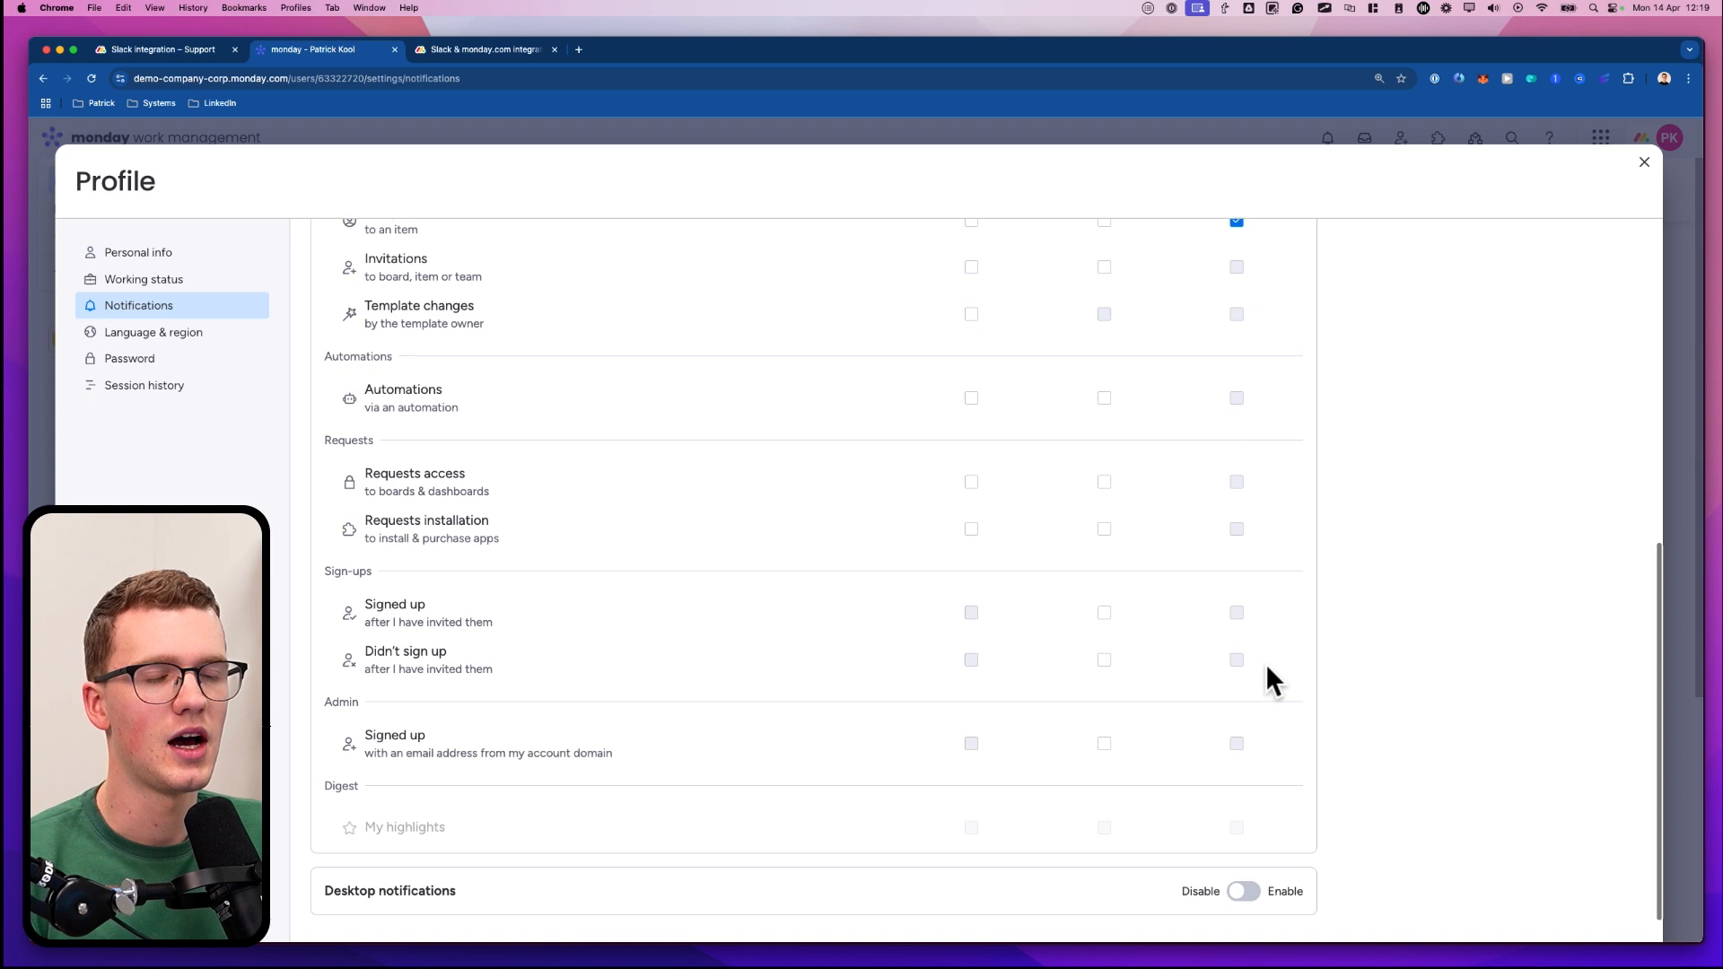
scroll(1265, 664, "up", 10)
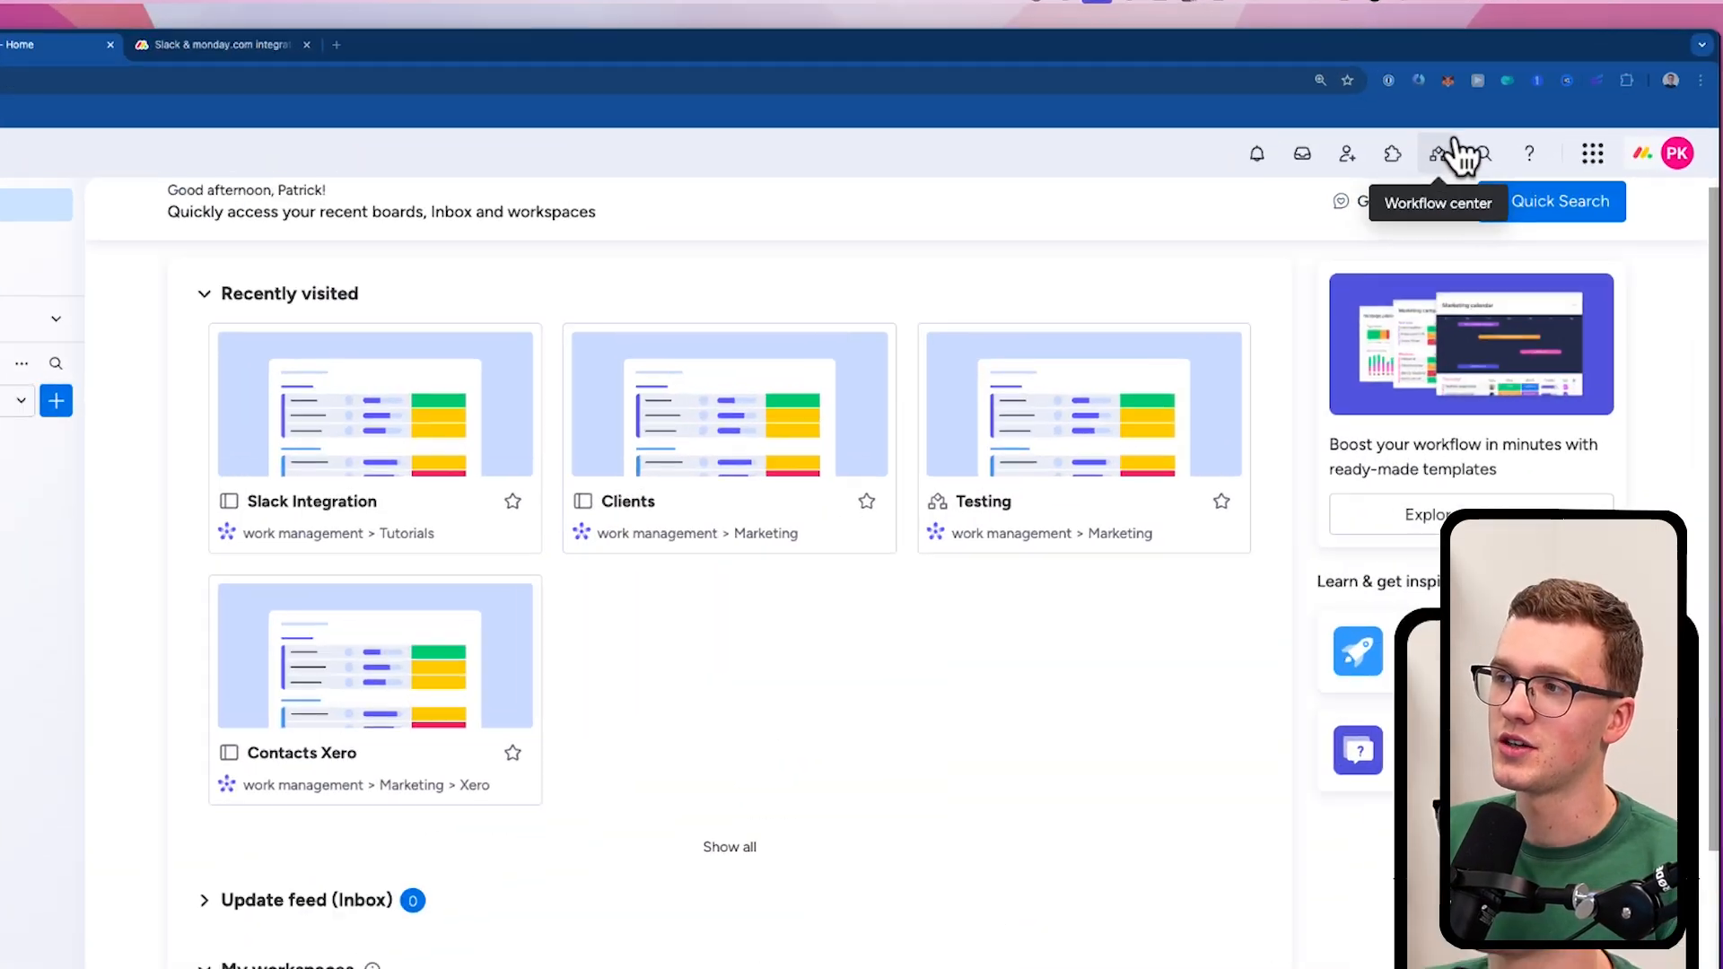
Create a new workflow named 'Slack Workflow' from the Workflow center.
left_click(1437, 153)
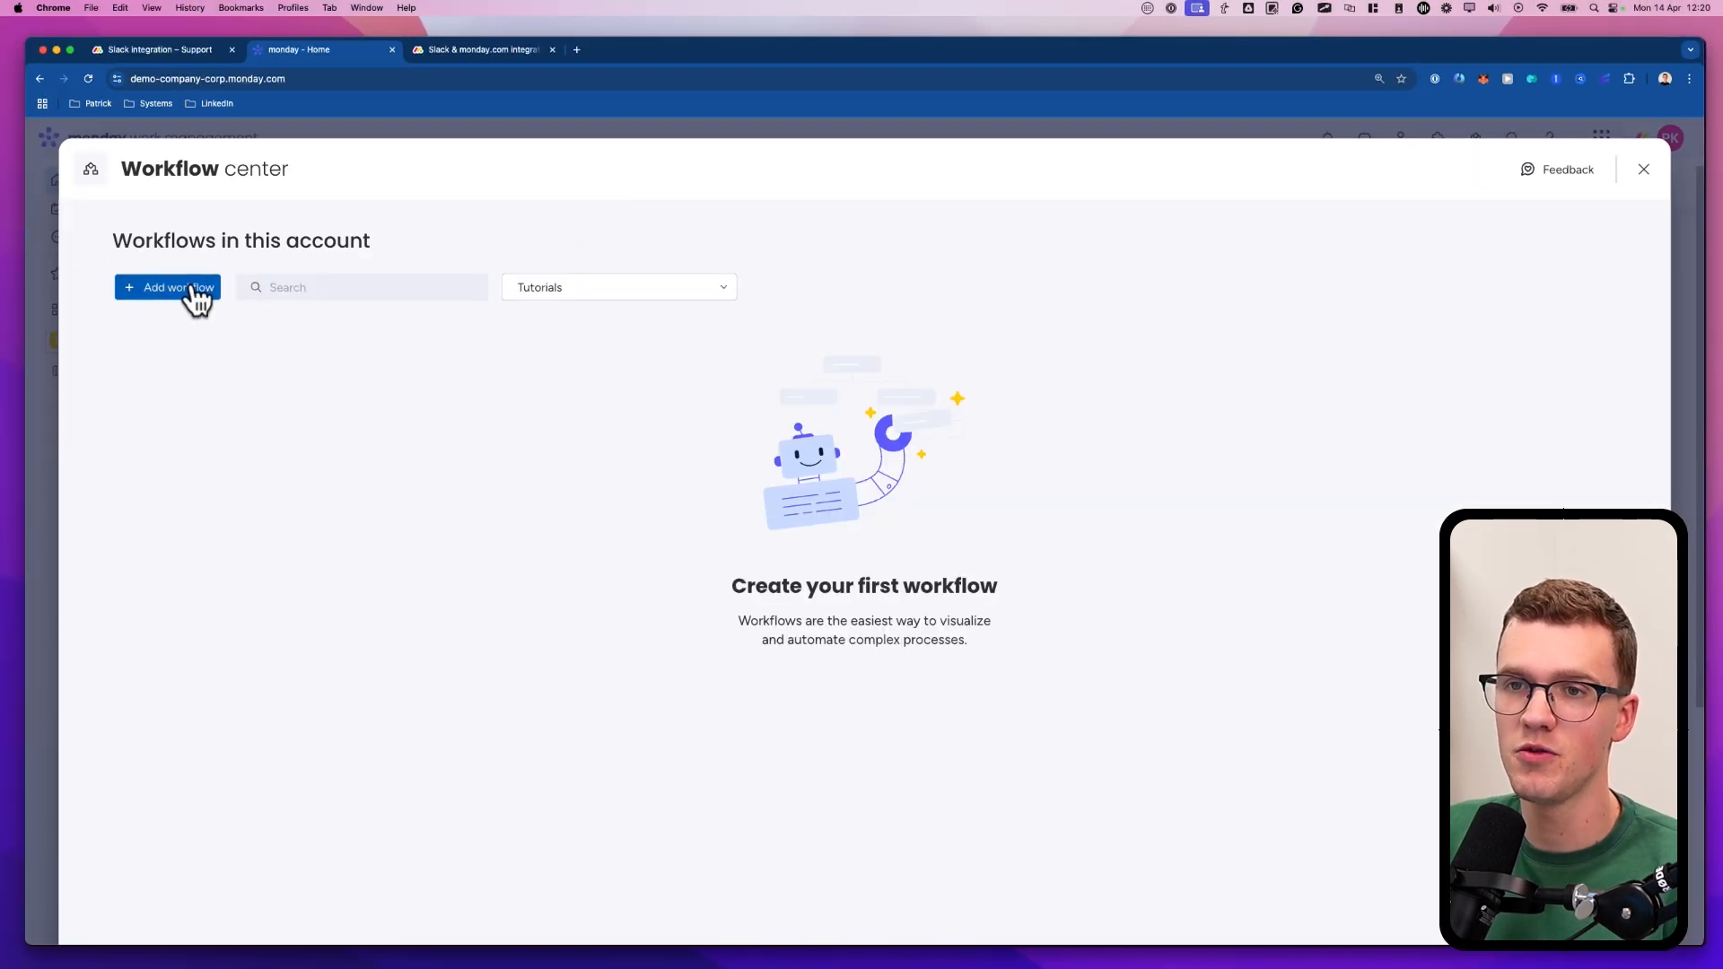
left_click(192, 282)
type("Slack WO")
key("BackSpace")
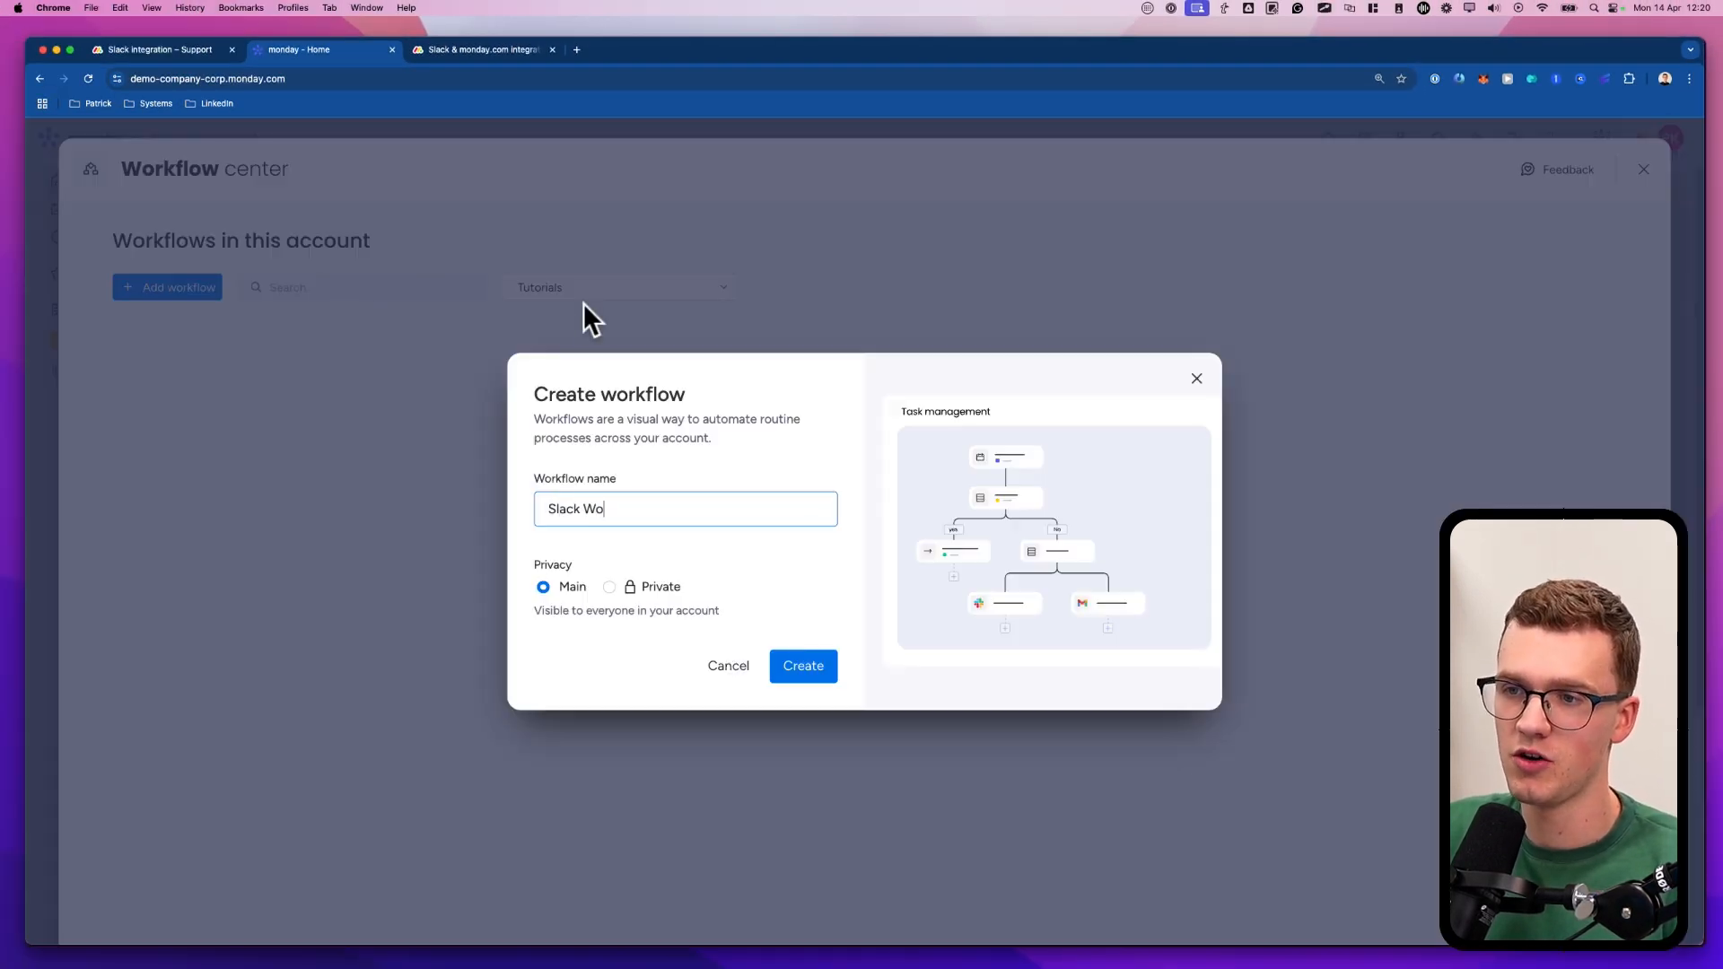
type("orkflow")
key("Return")
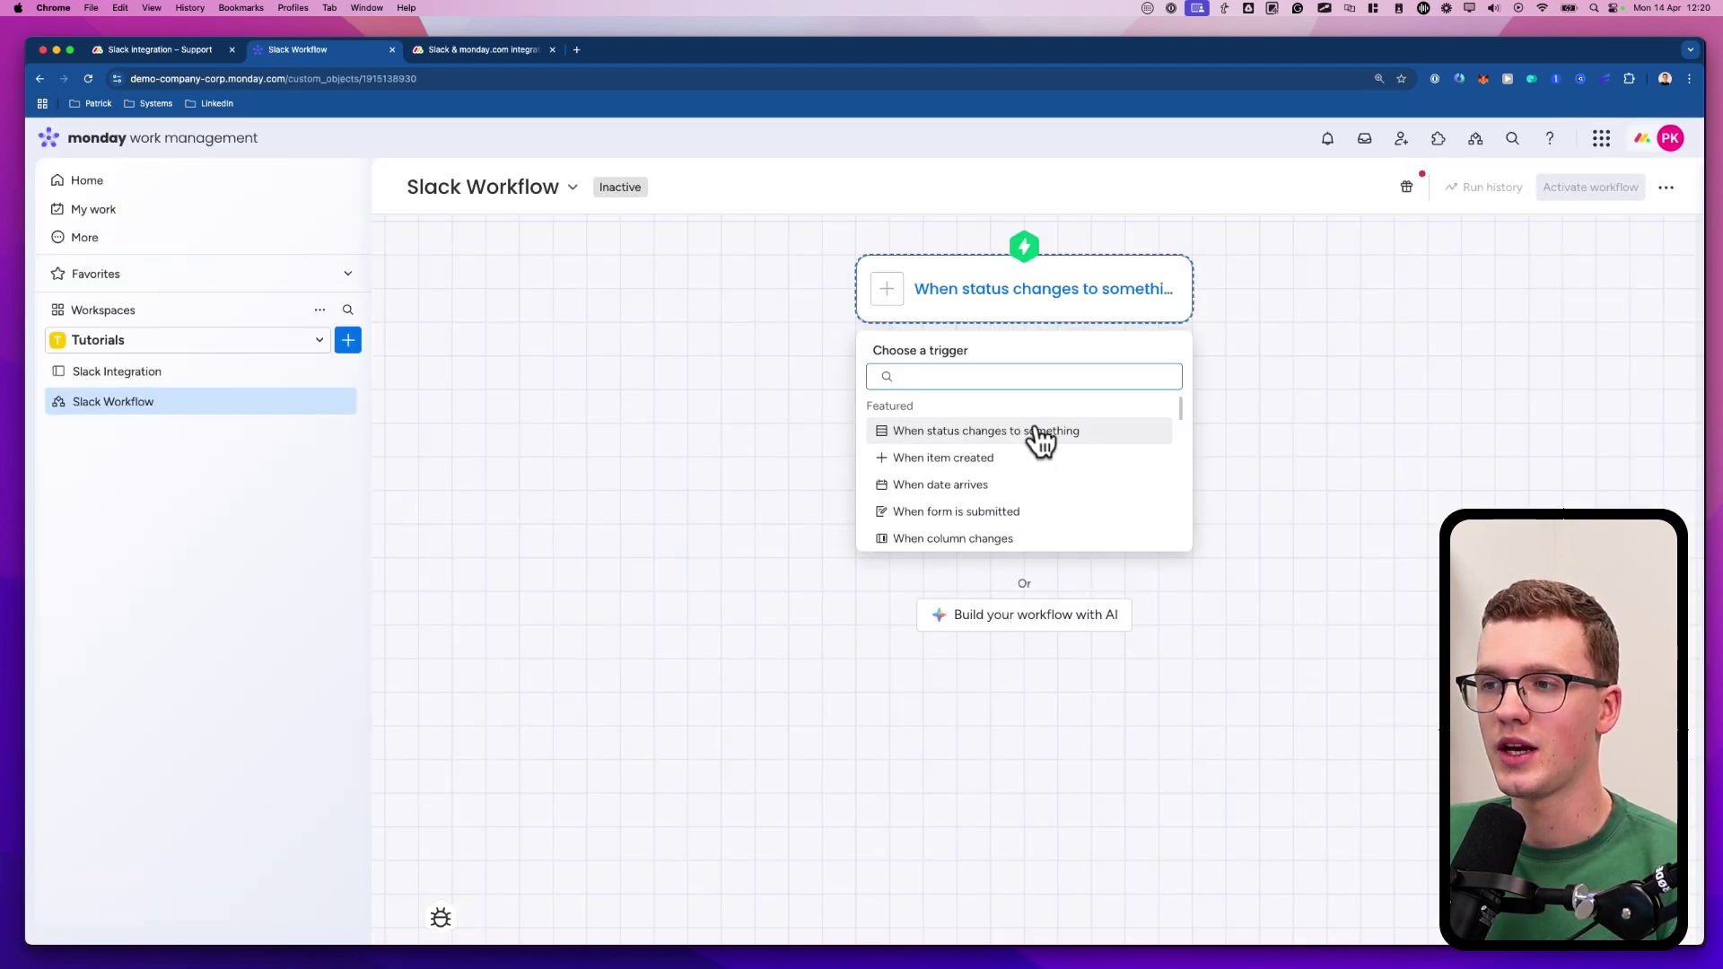
Set the trigger to When item created and begin adding the following step.
left_click(969, 457)
left_click(1026, 404)
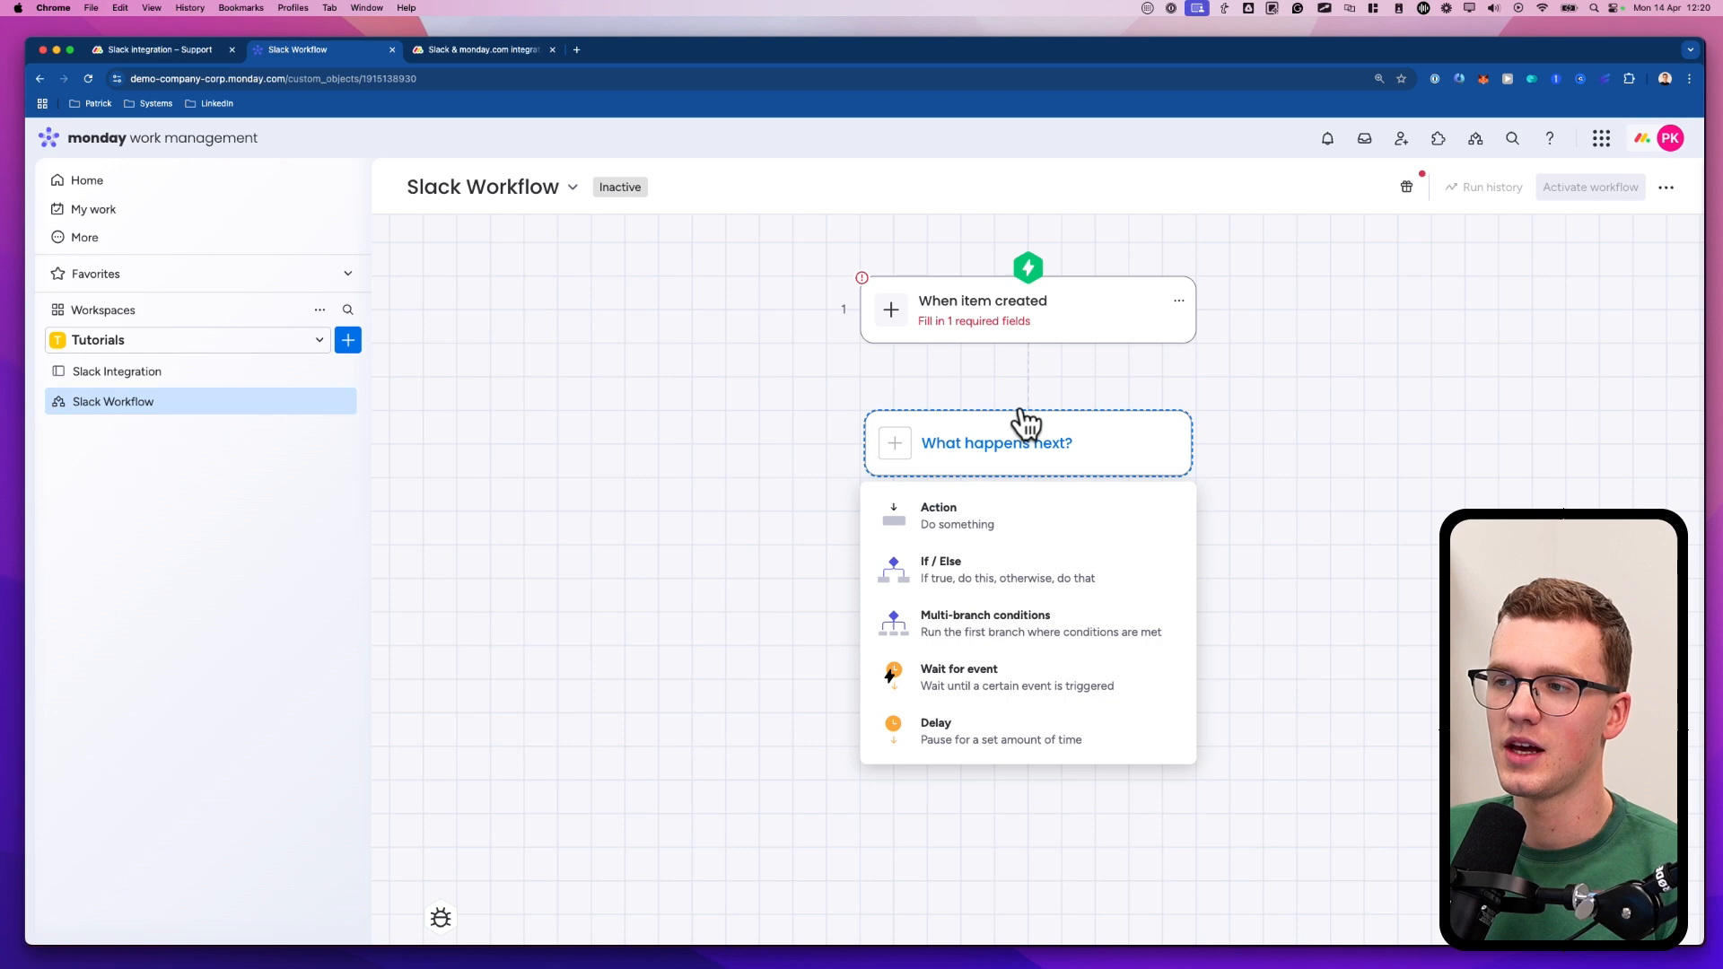
left_click(976, 567)
type("slack")
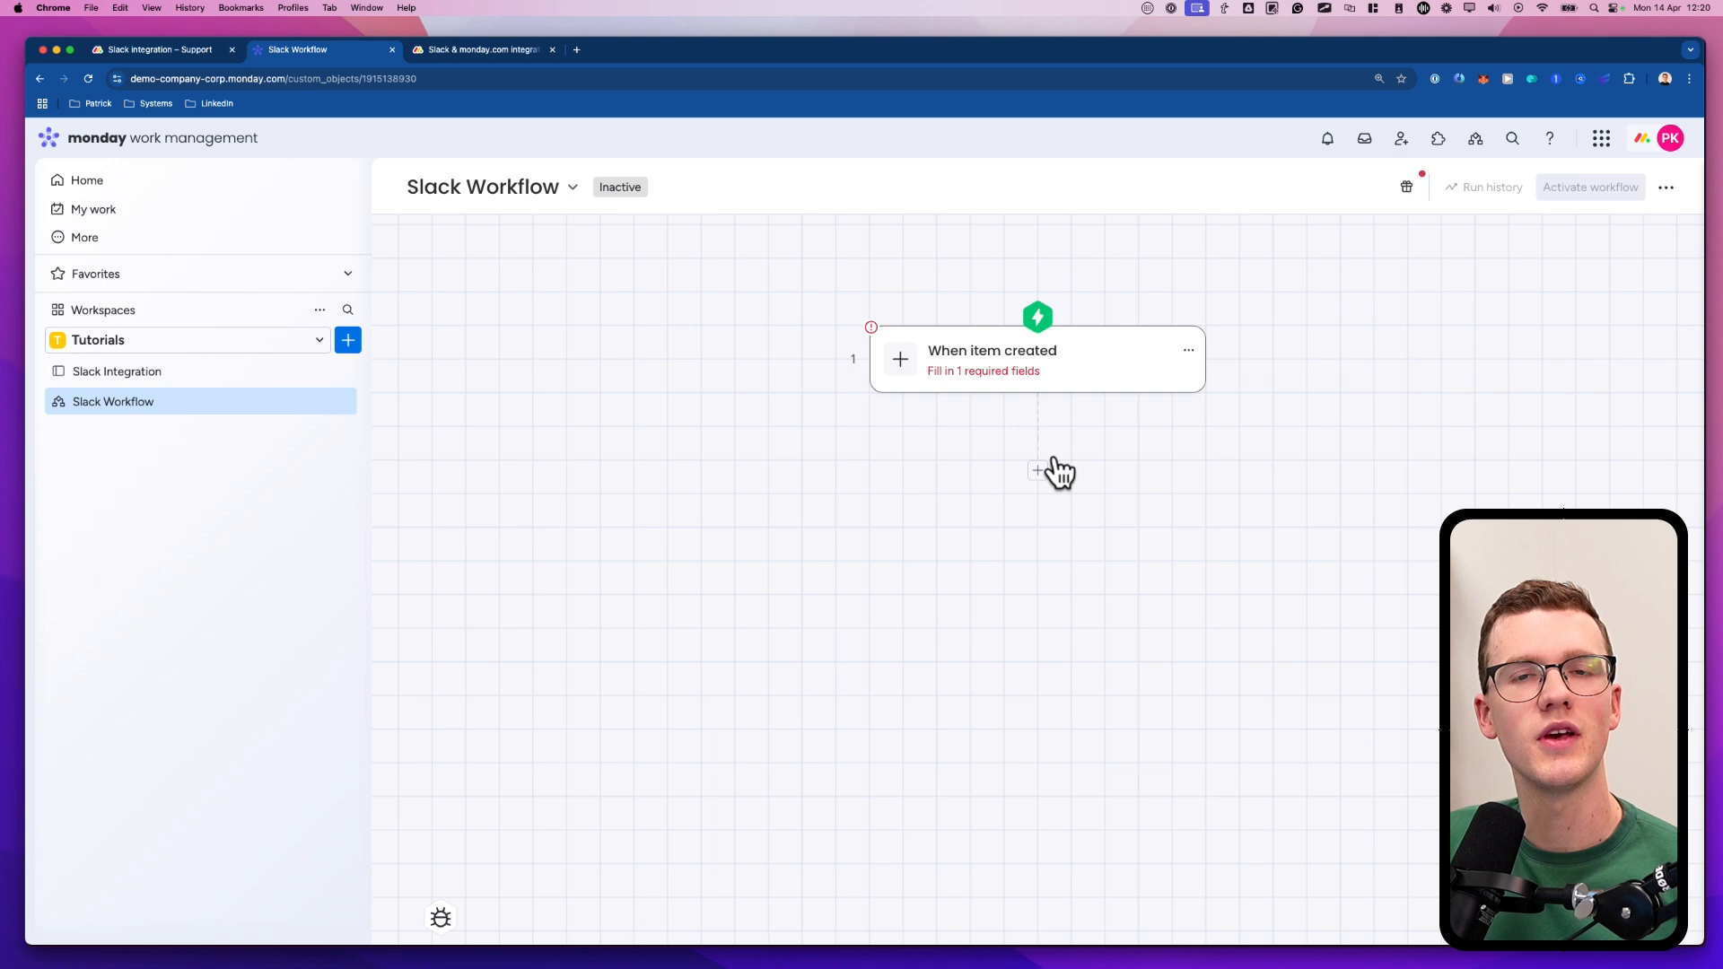
Add an If/Else condition checking the item's status, showing Yes and No branches.
left_click(1039, 474)
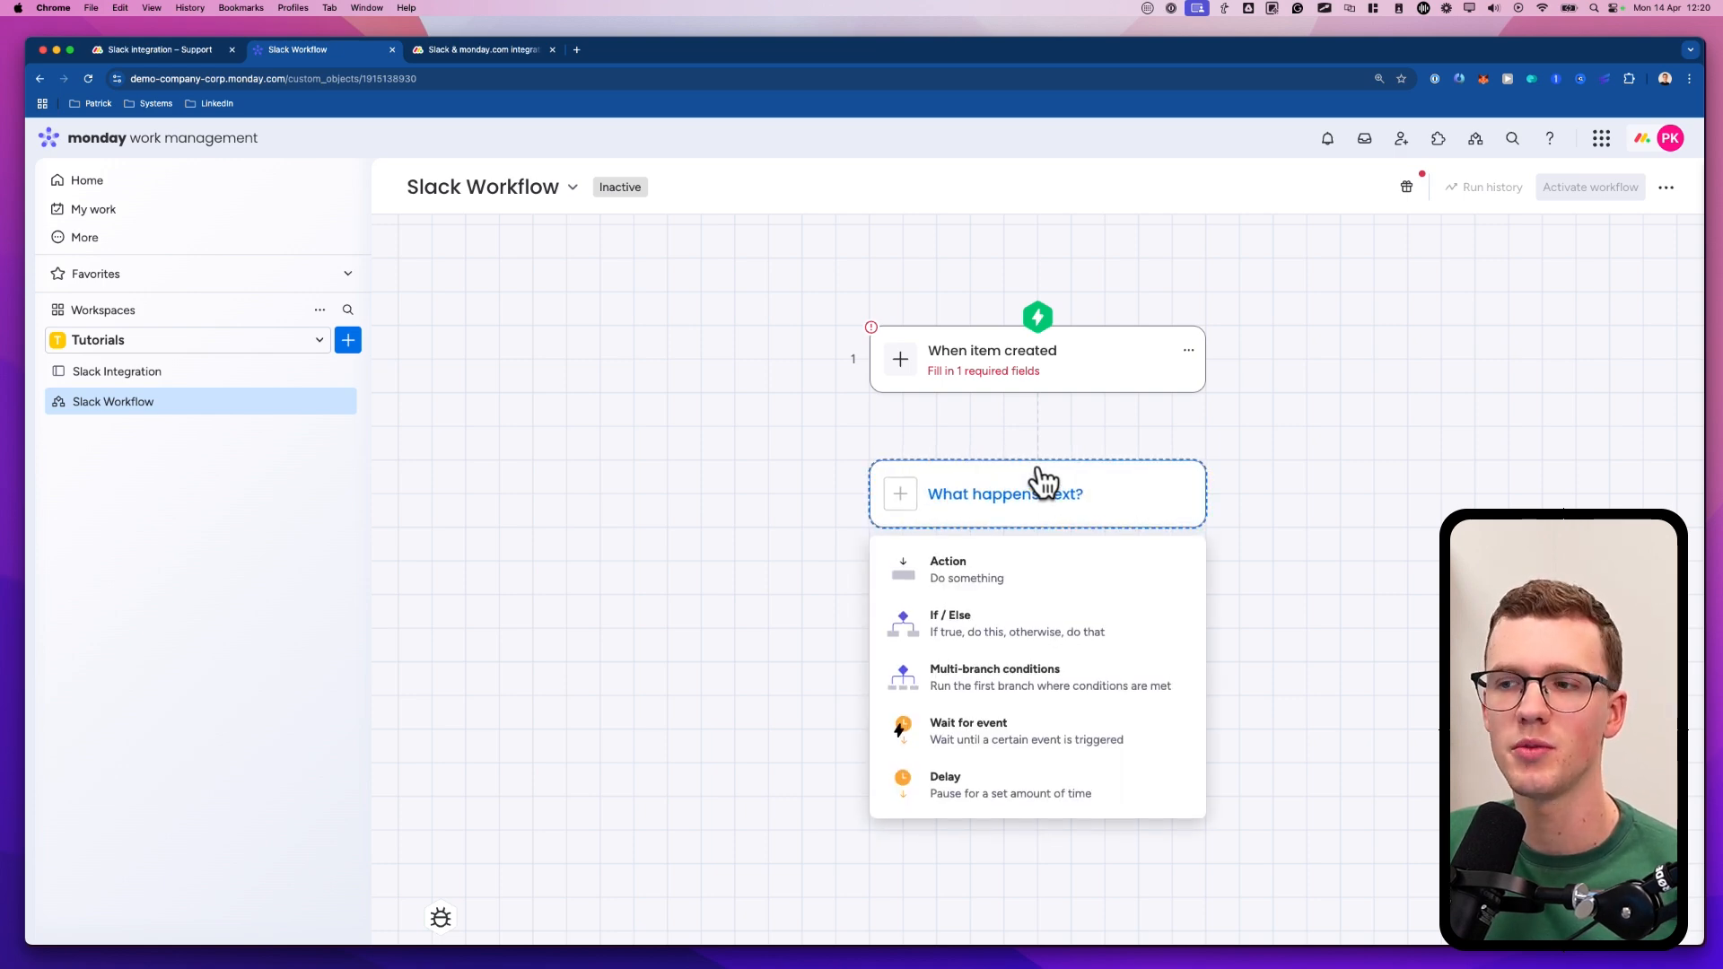
left_click(1003, 622)
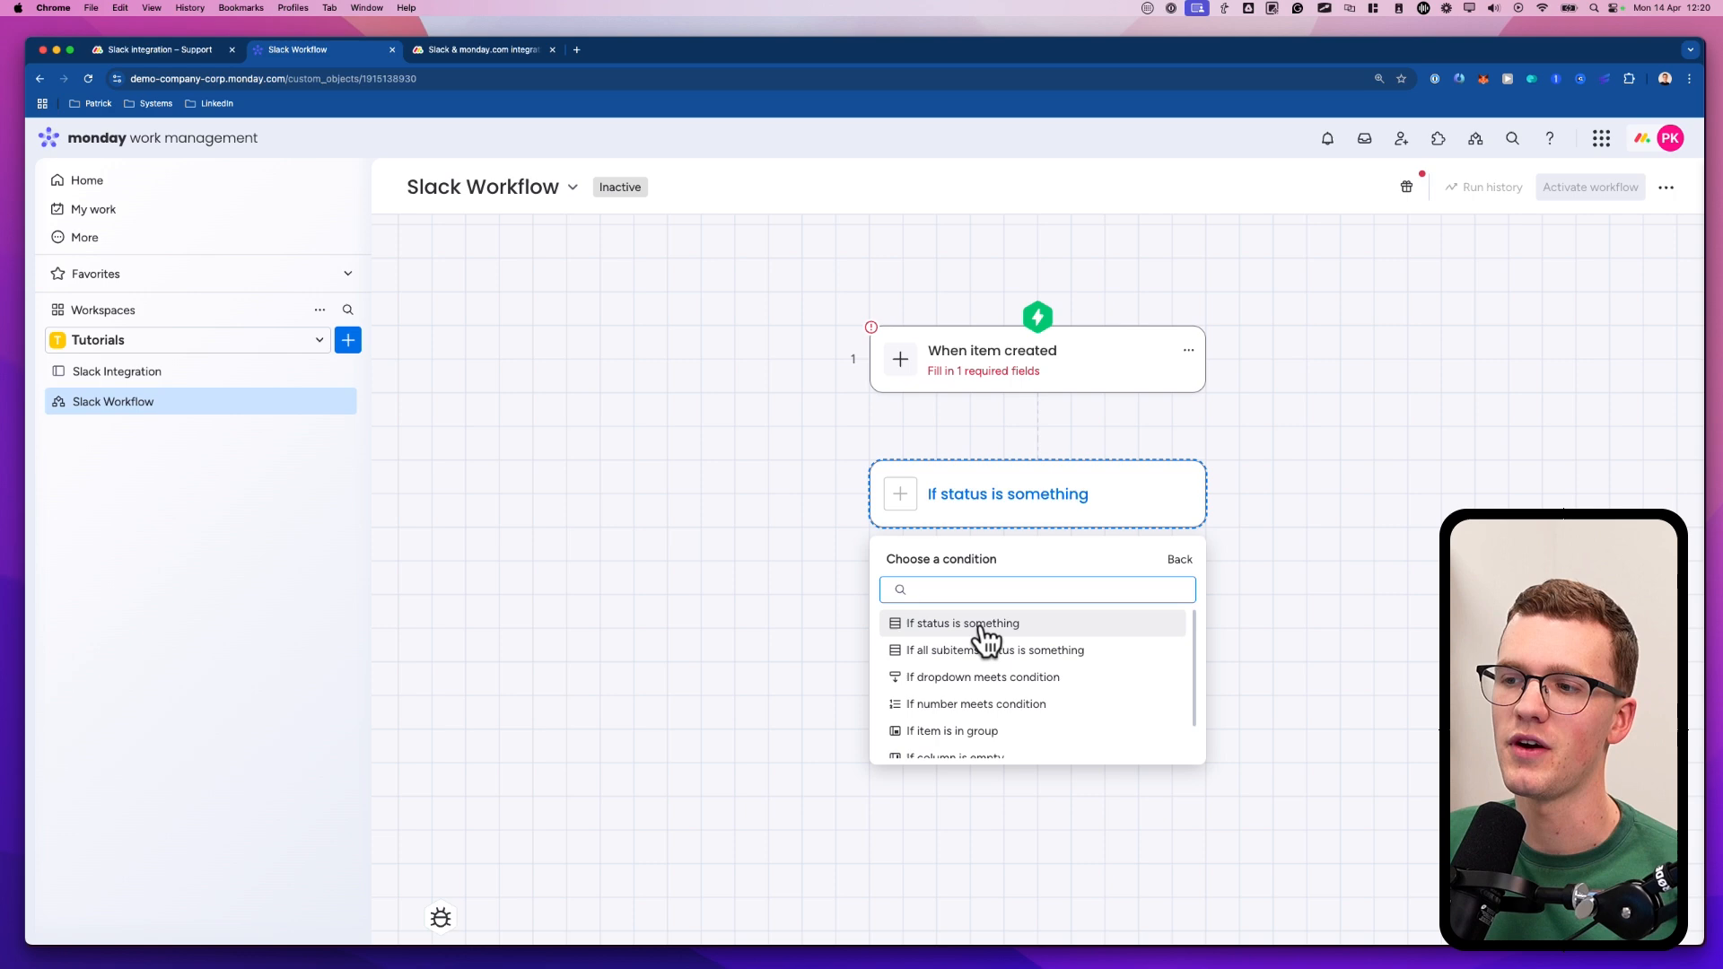
left_click(983, 623)
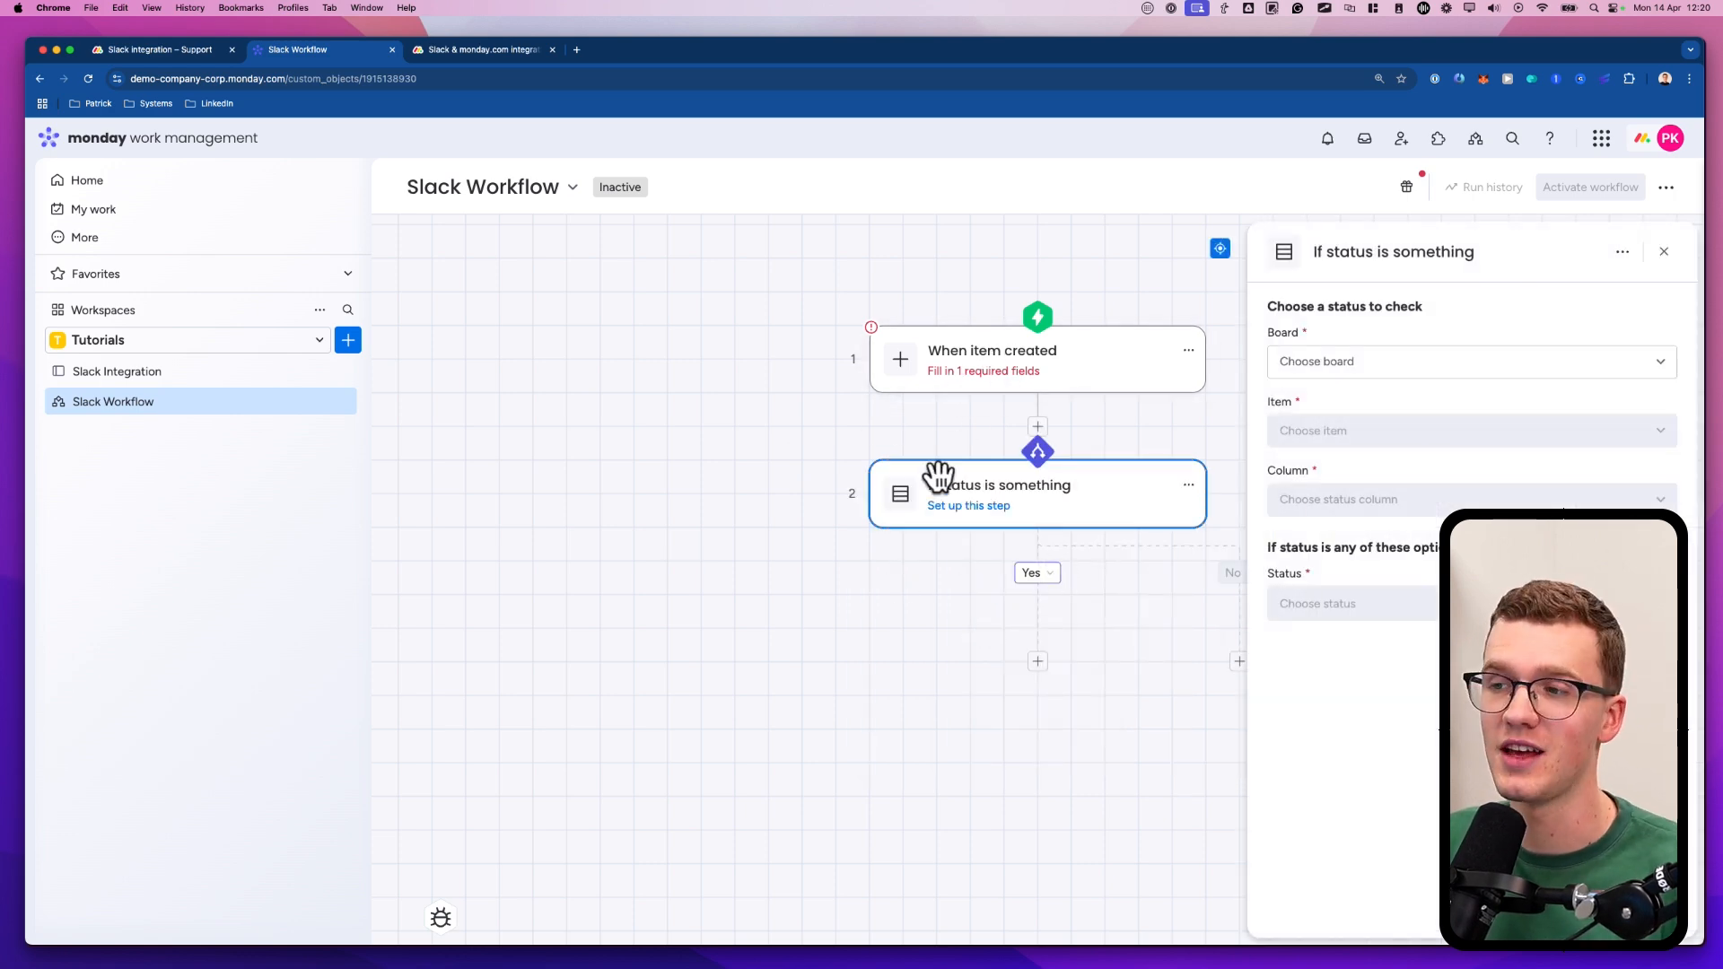
left_click_drag(1078, 524, 725, 478)
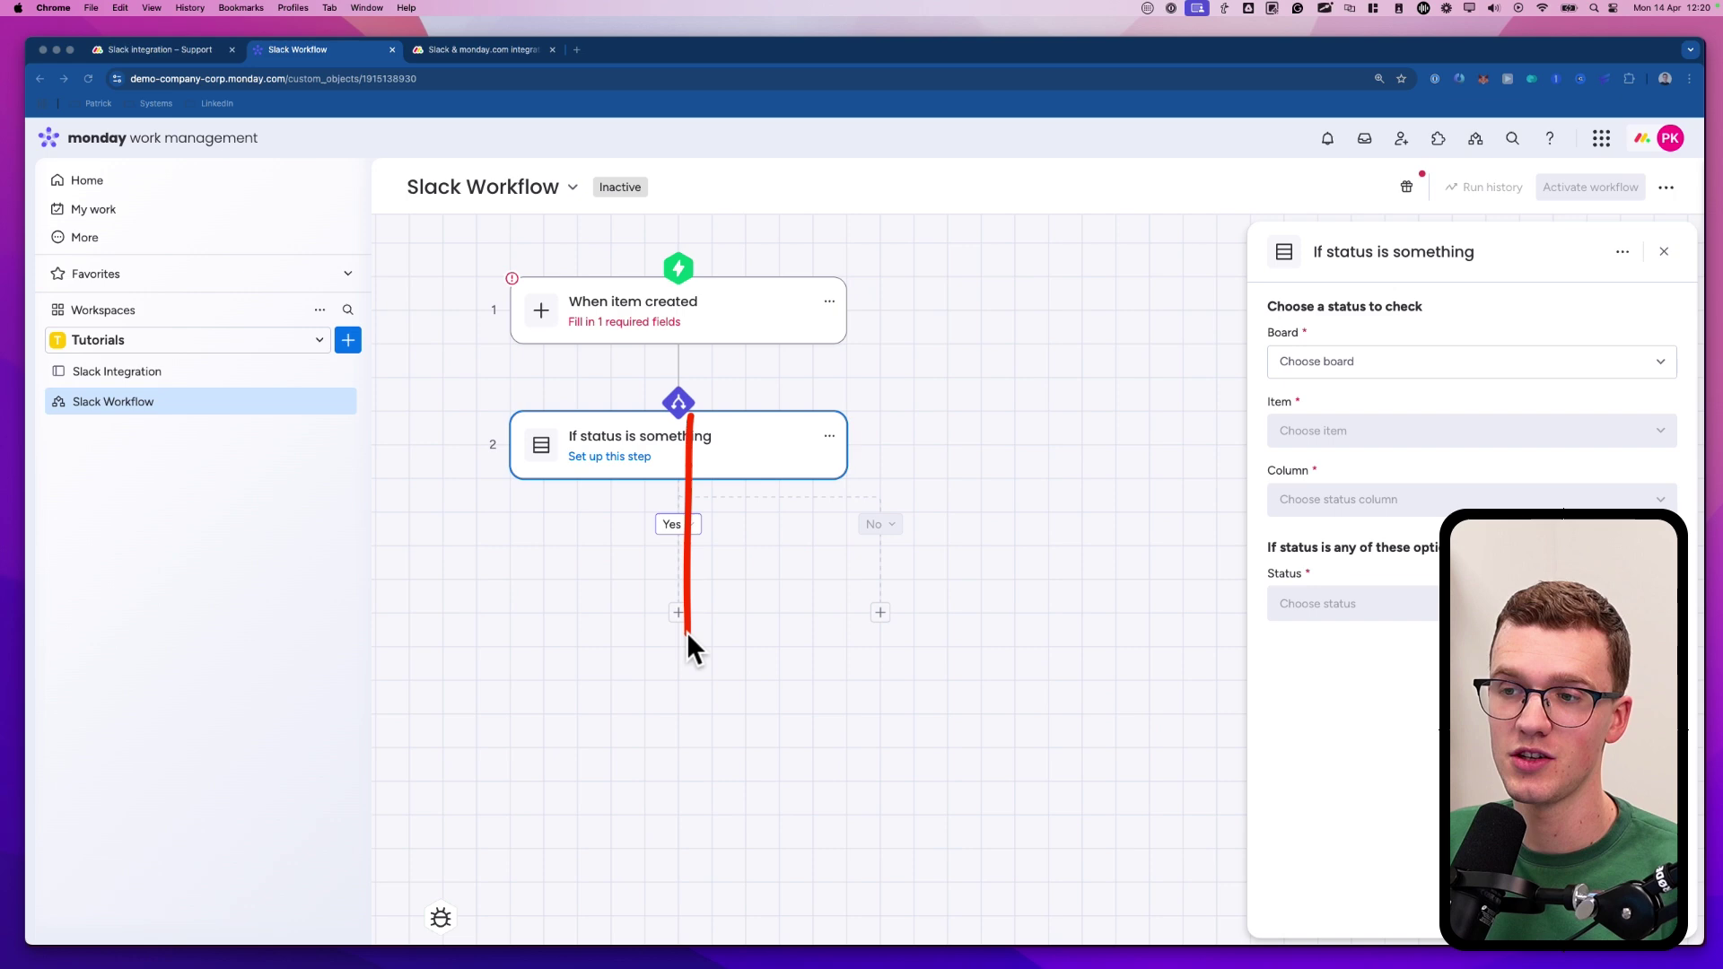